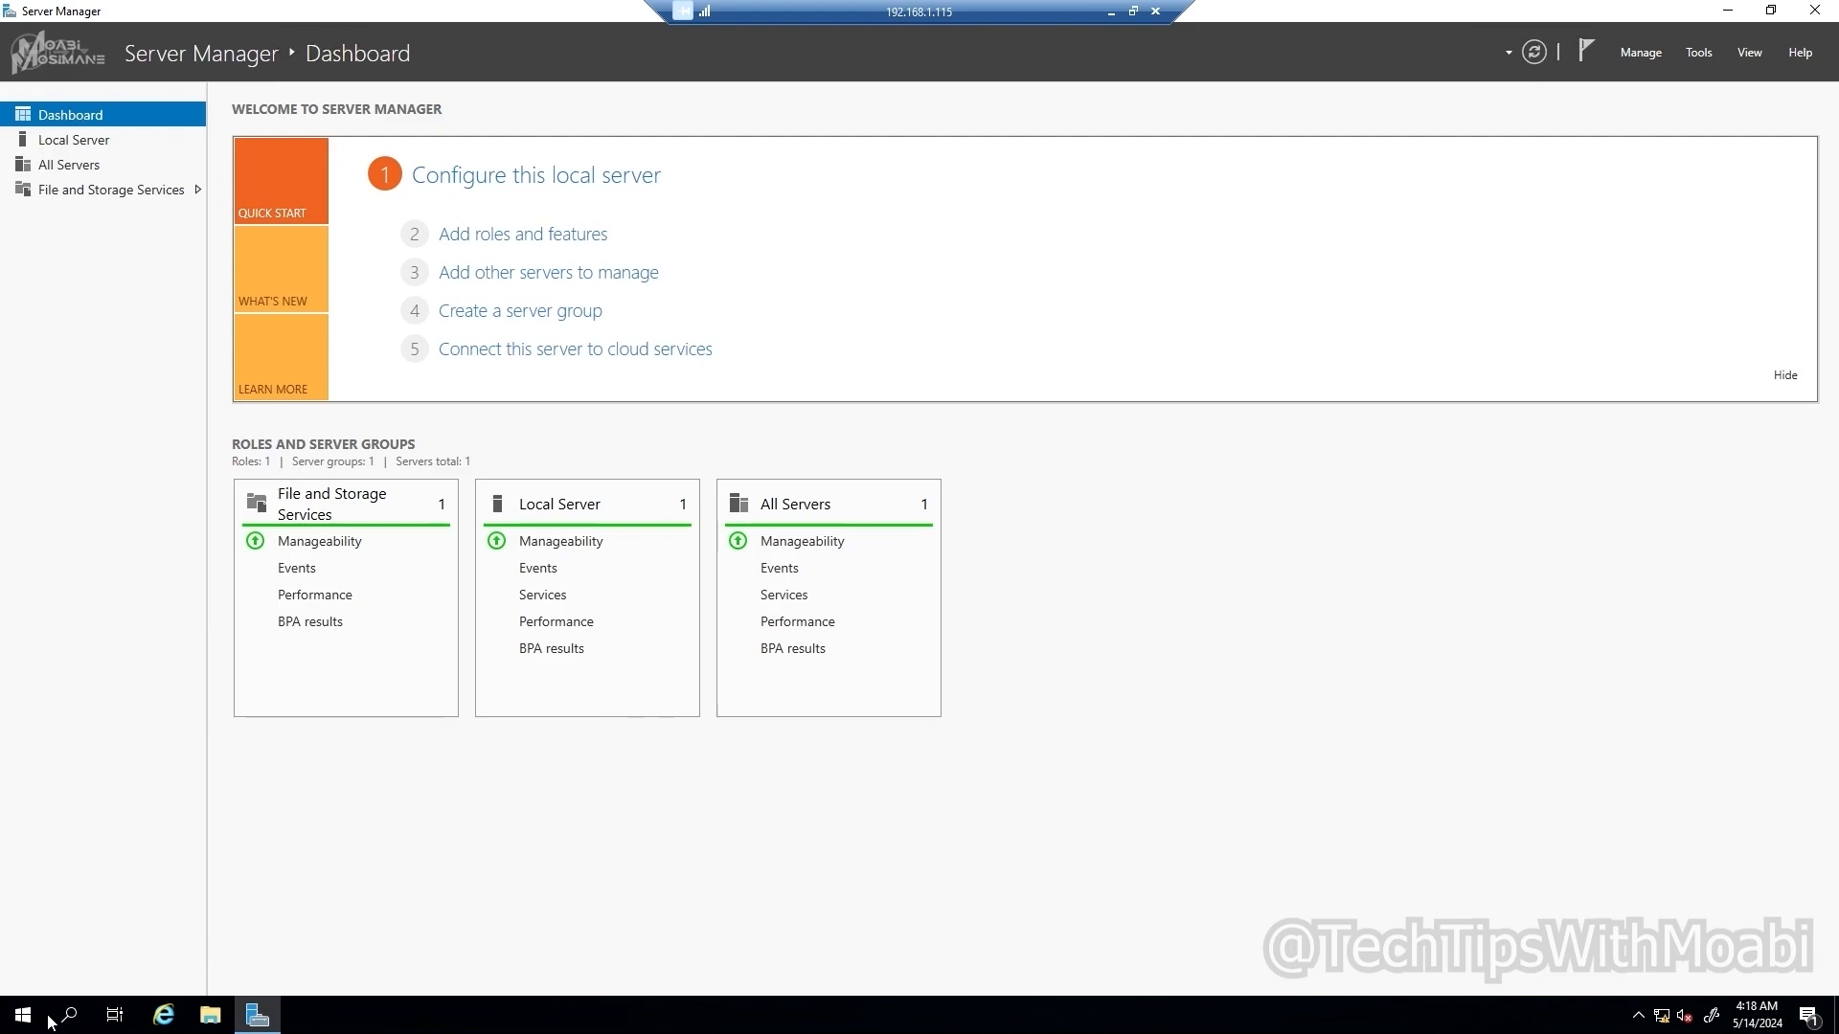
# Step: Close Server Manager and relaunch it from the Start menu
pyautogui.click(1812, 12)
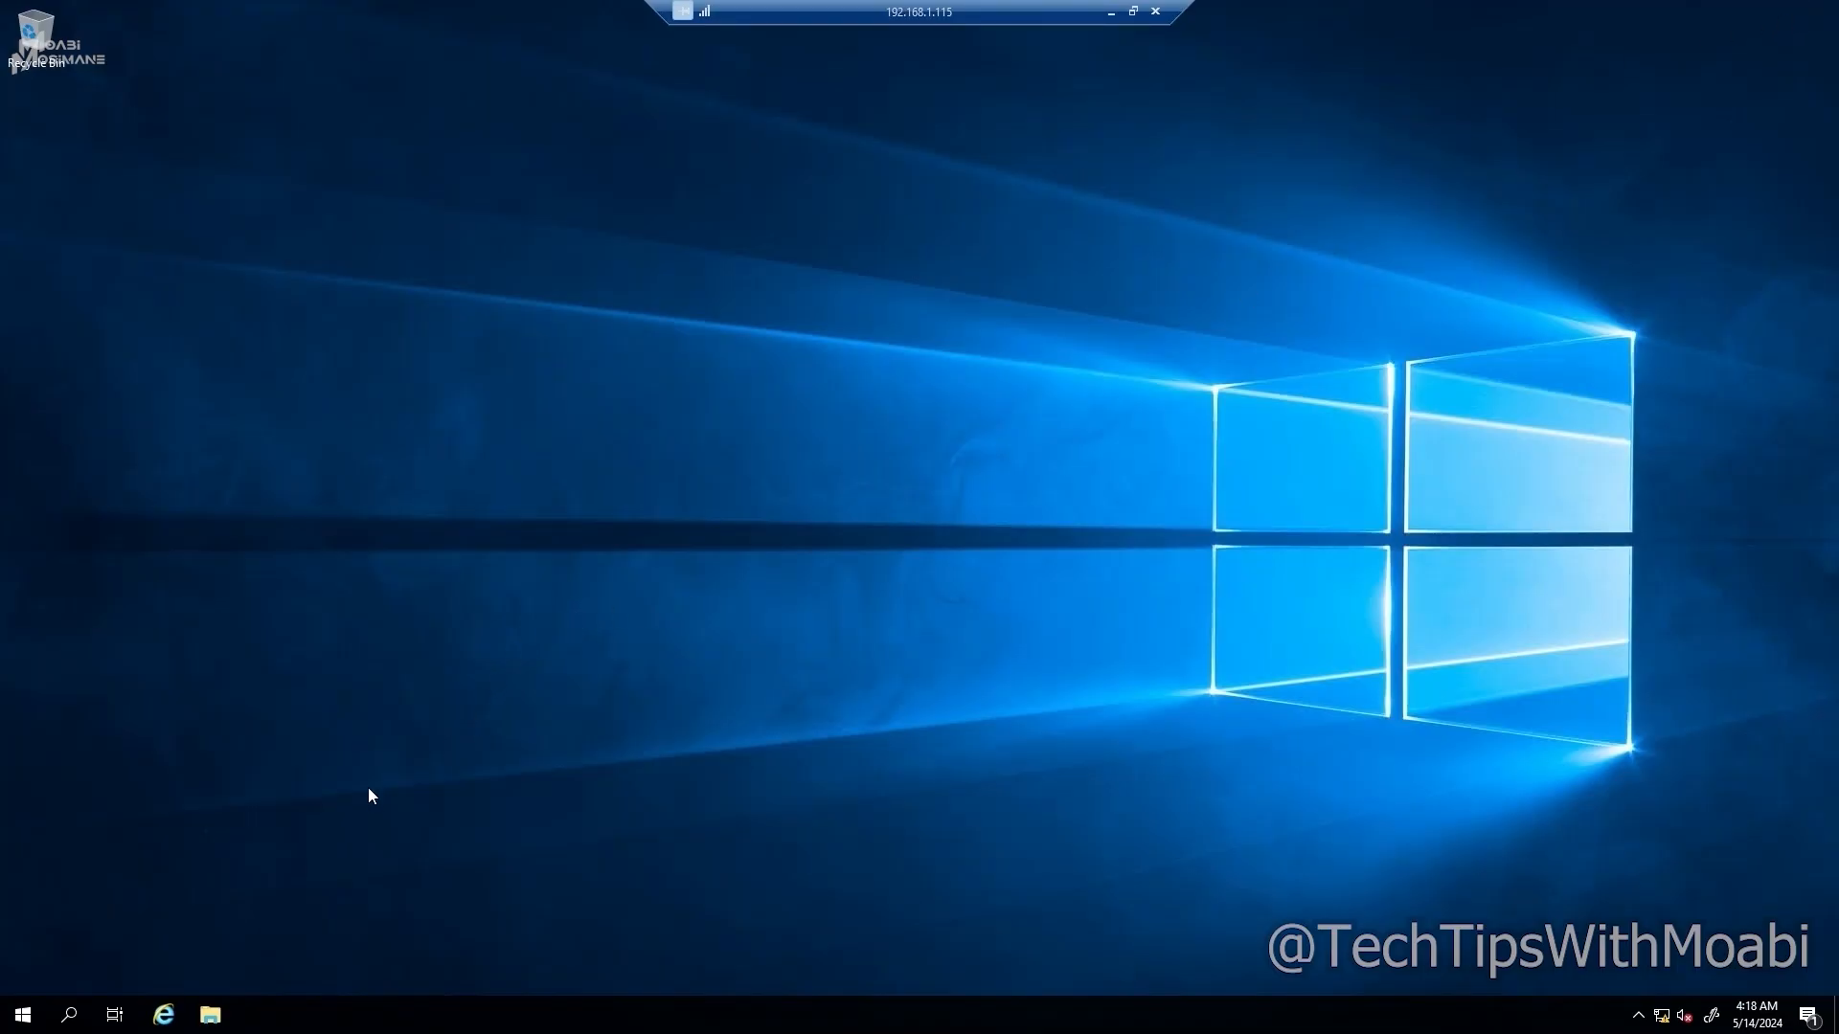
pyautogui.click(25, 1015)
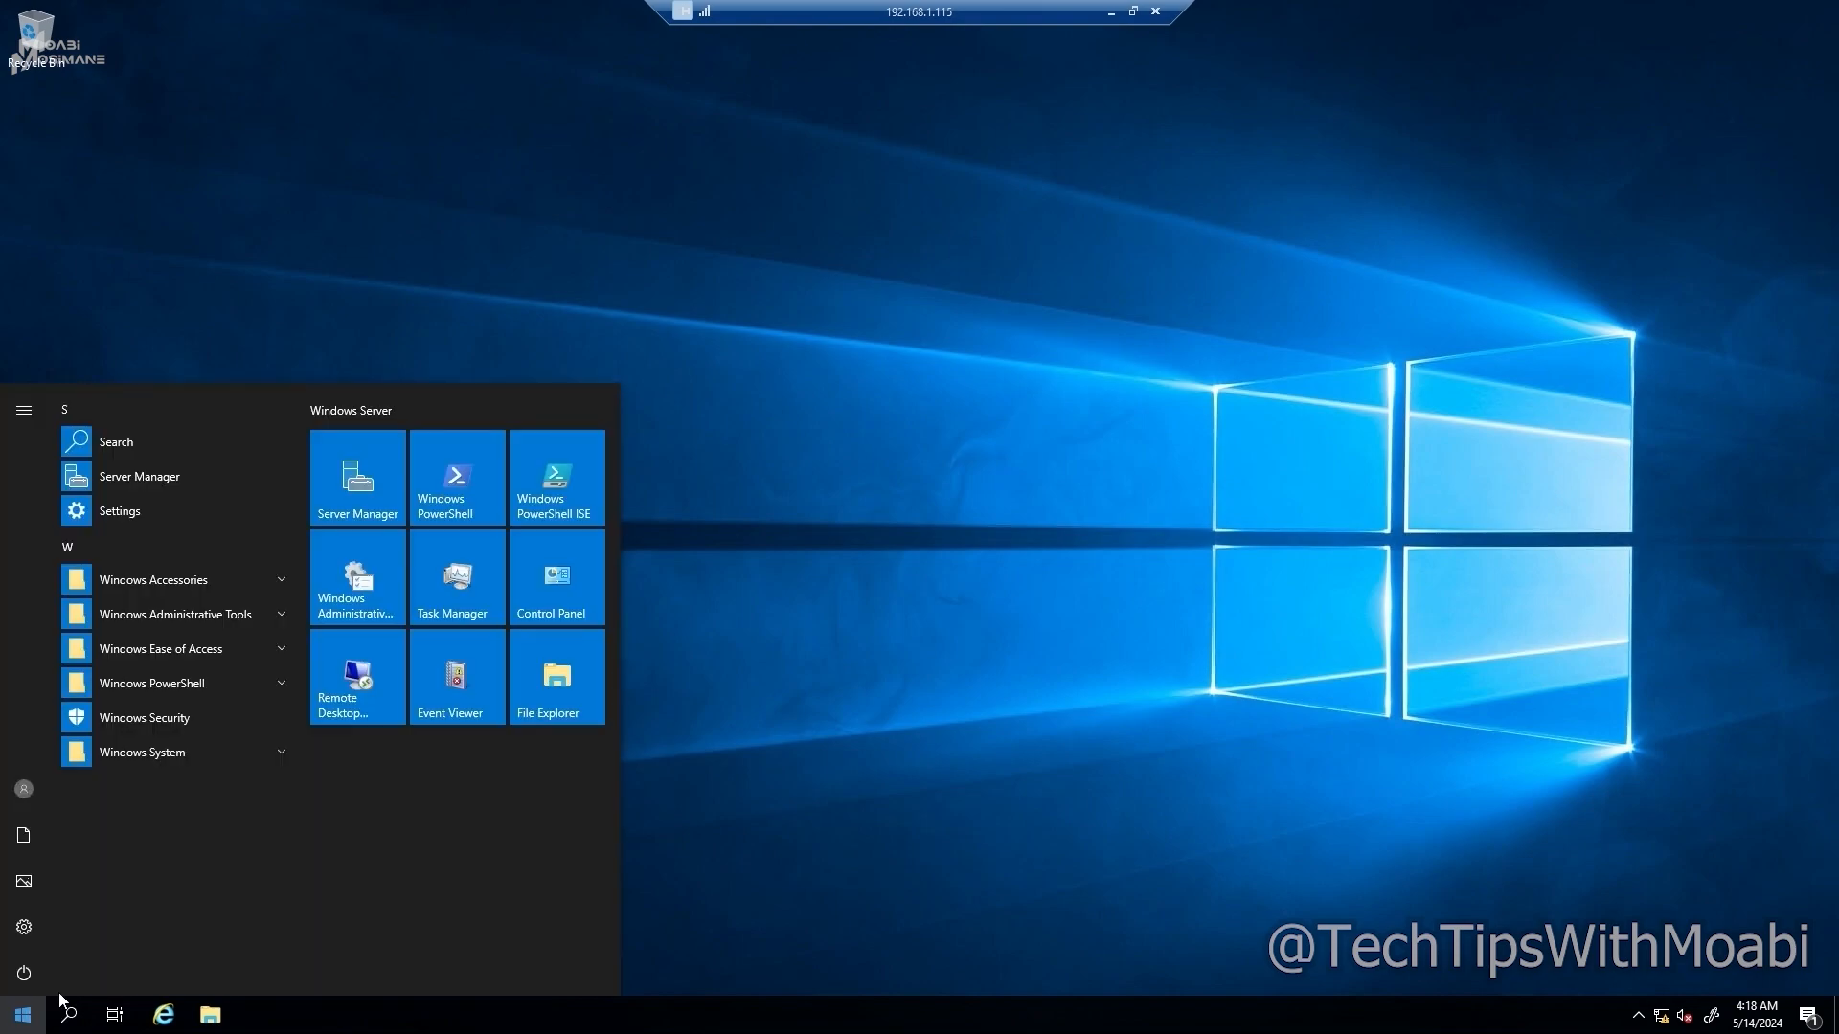
pyautogui.click(351, 486)
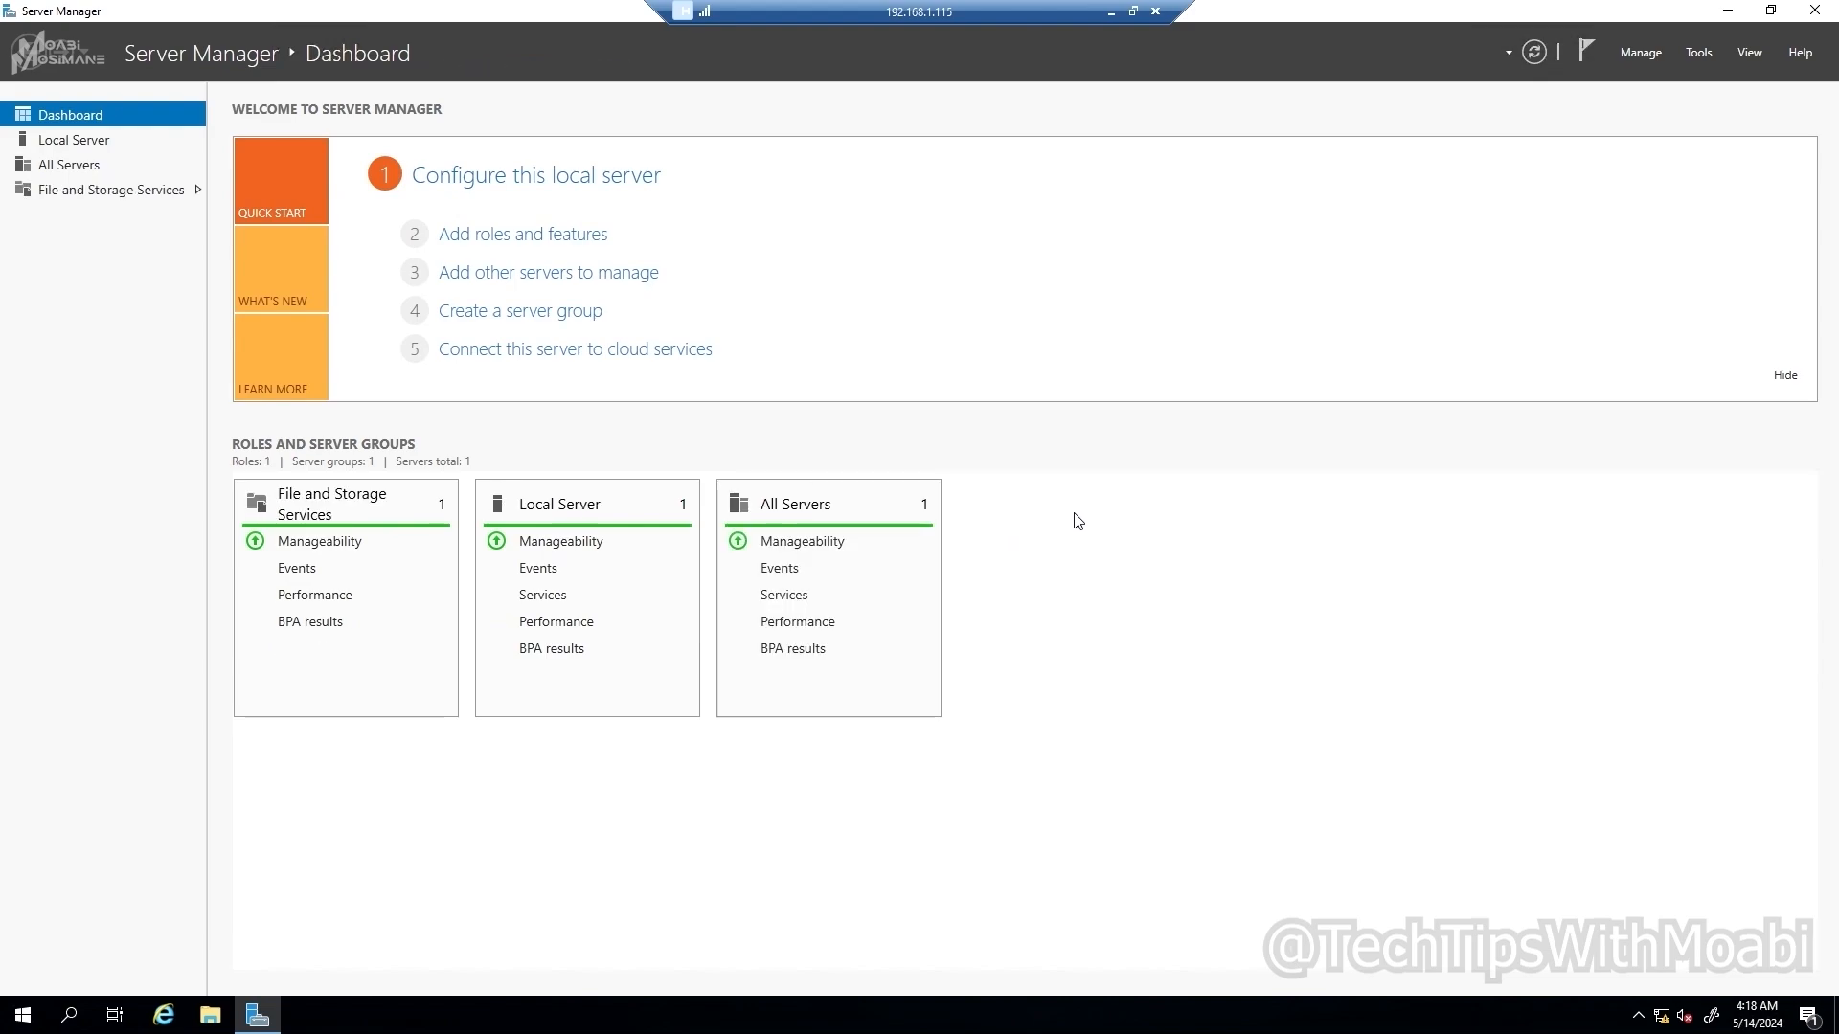
# Step: Start Add Roles and Features with a role-based installation targeting HomeDC
pyautogui.click(1646, 55)
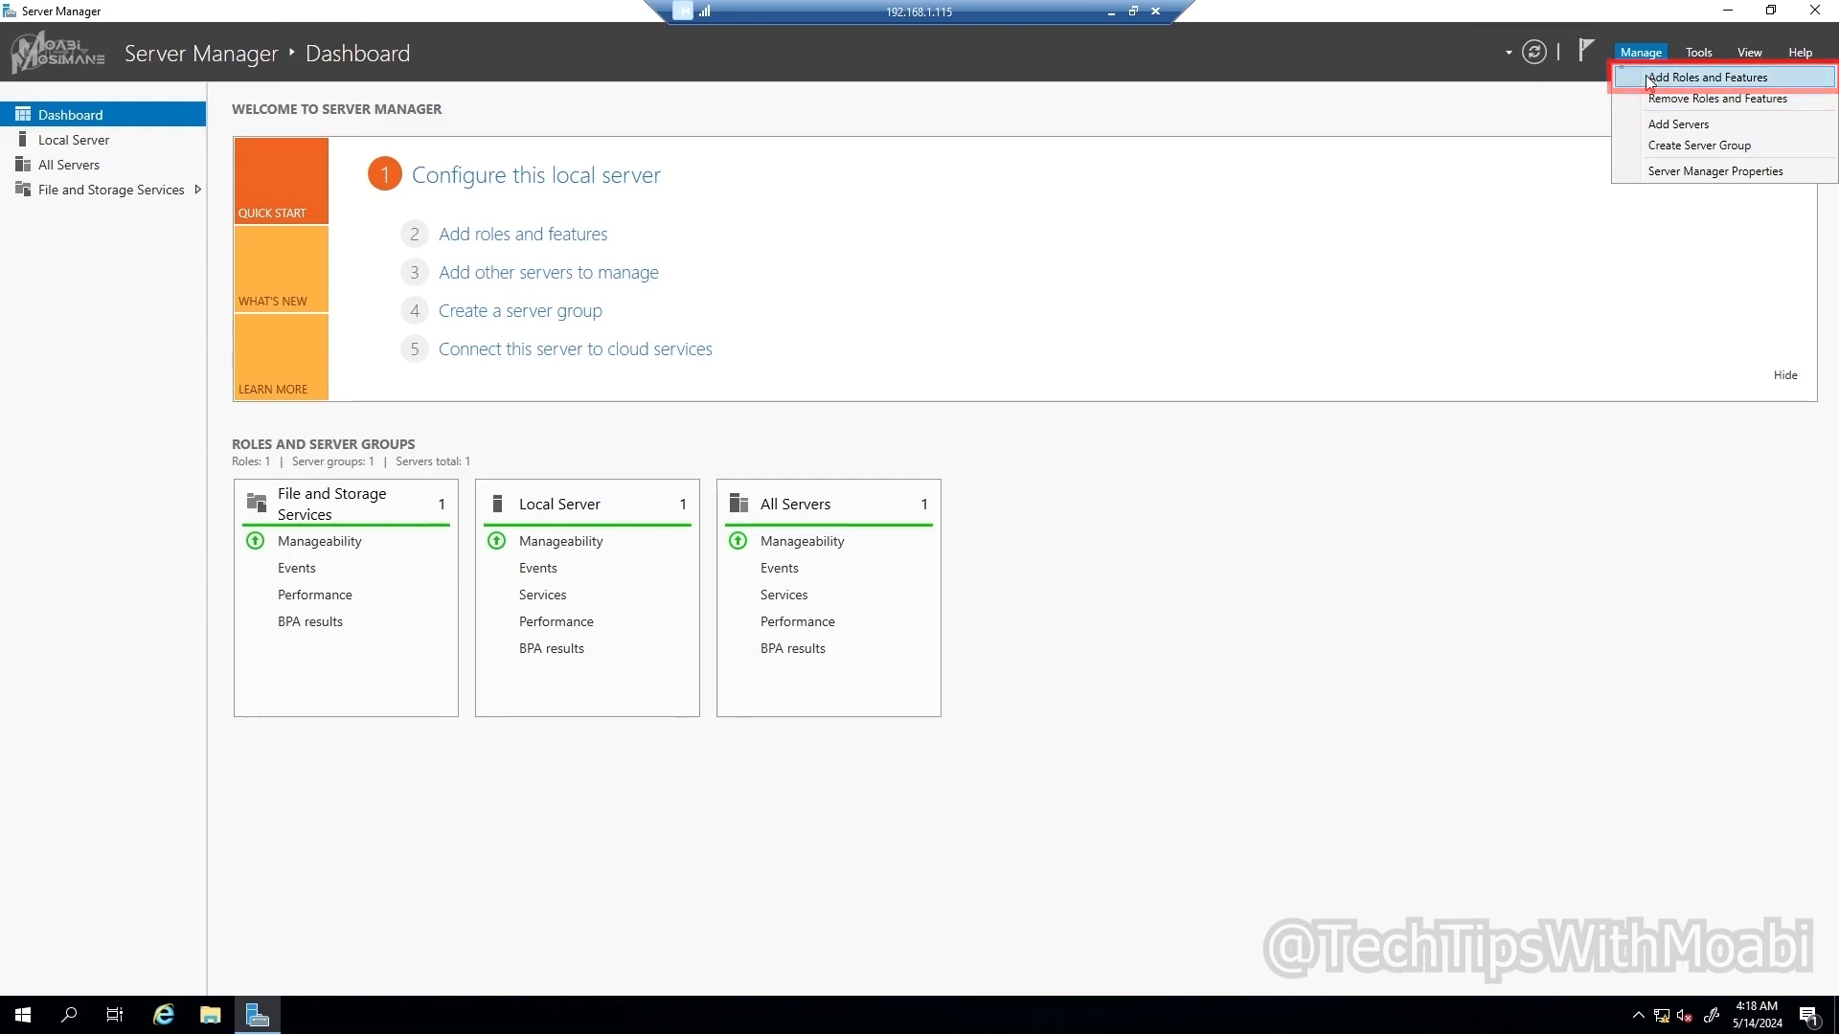
pyautogui.click(1649, 79)
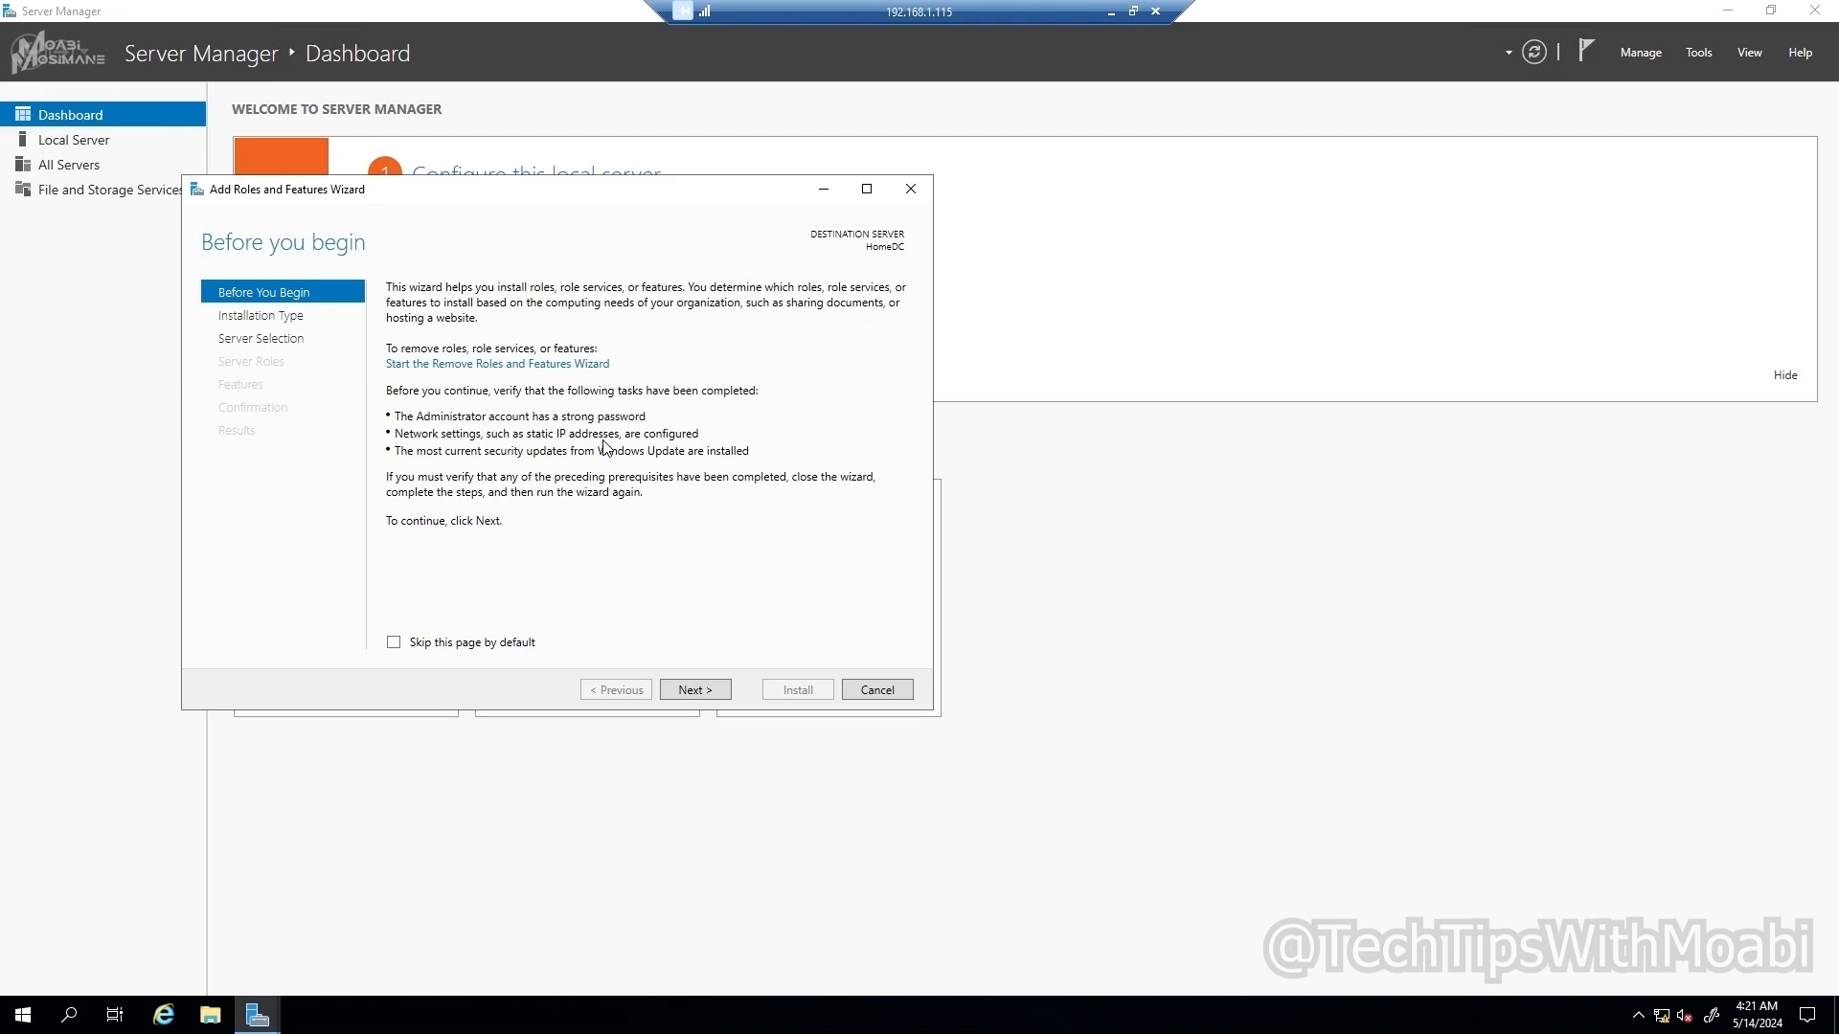
pyautogui.click(695, 690)
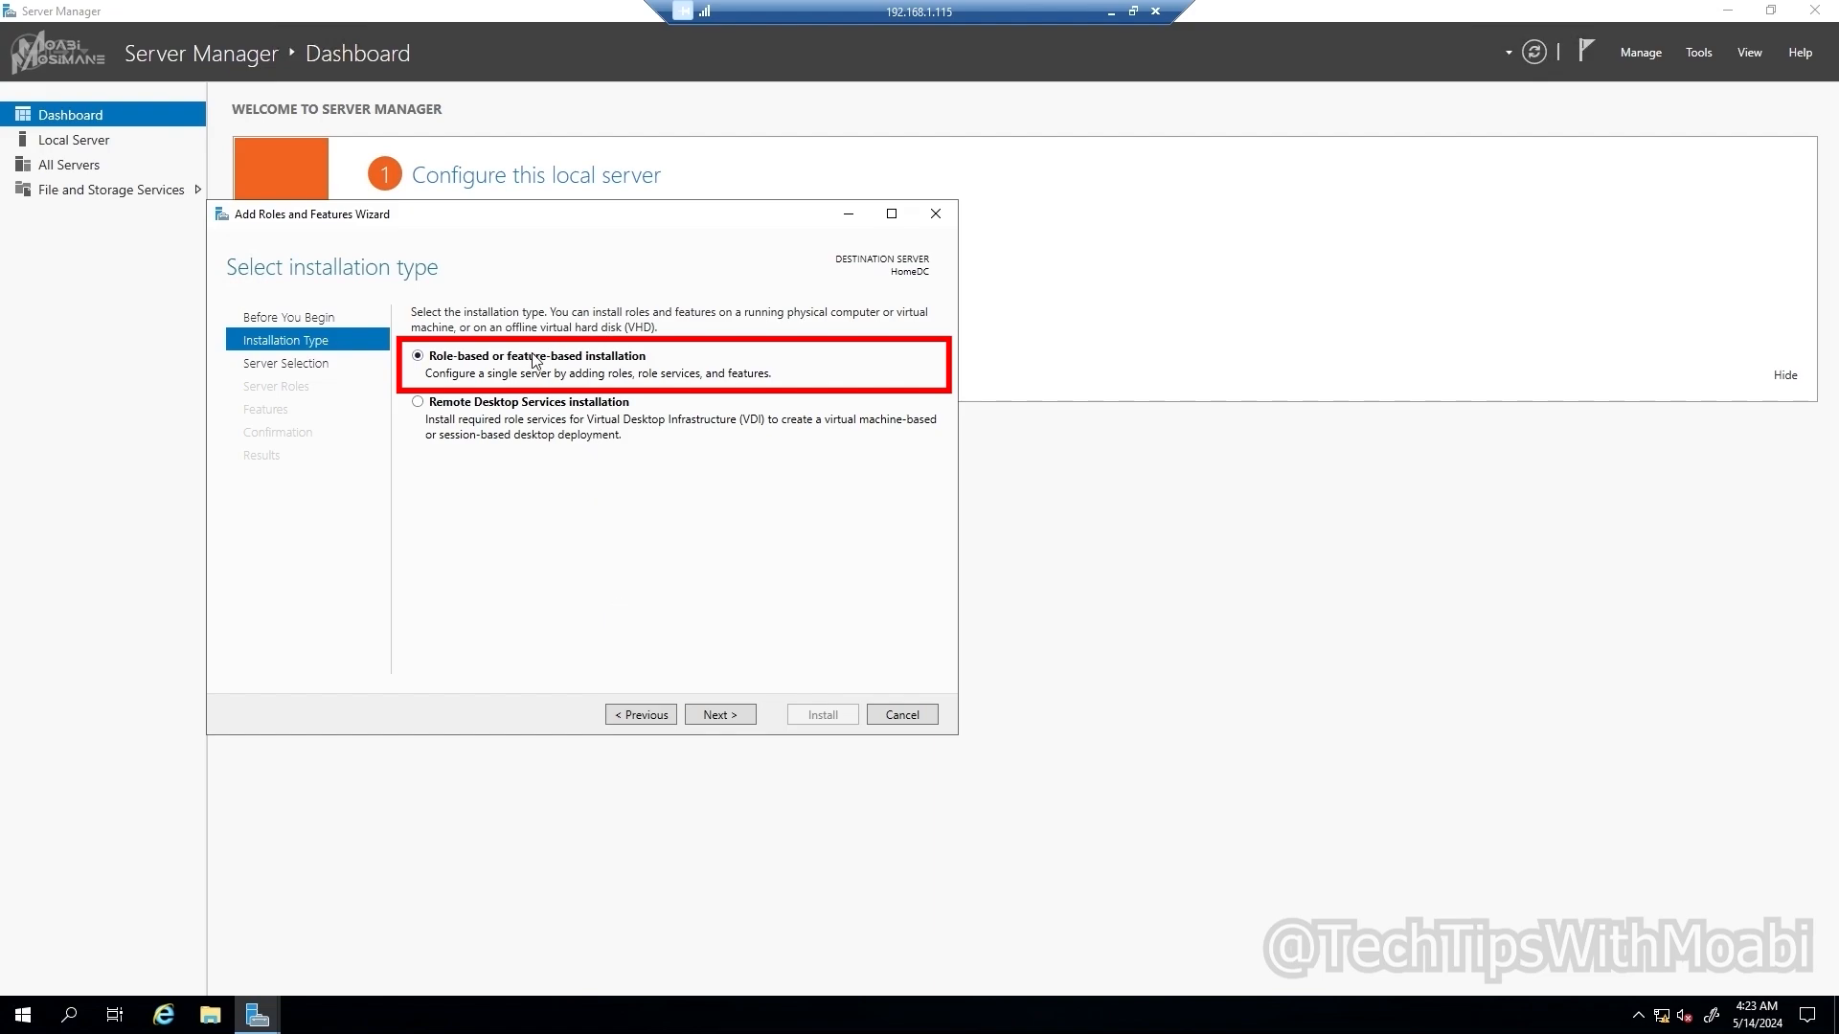
pyautogui.click(720, 715)
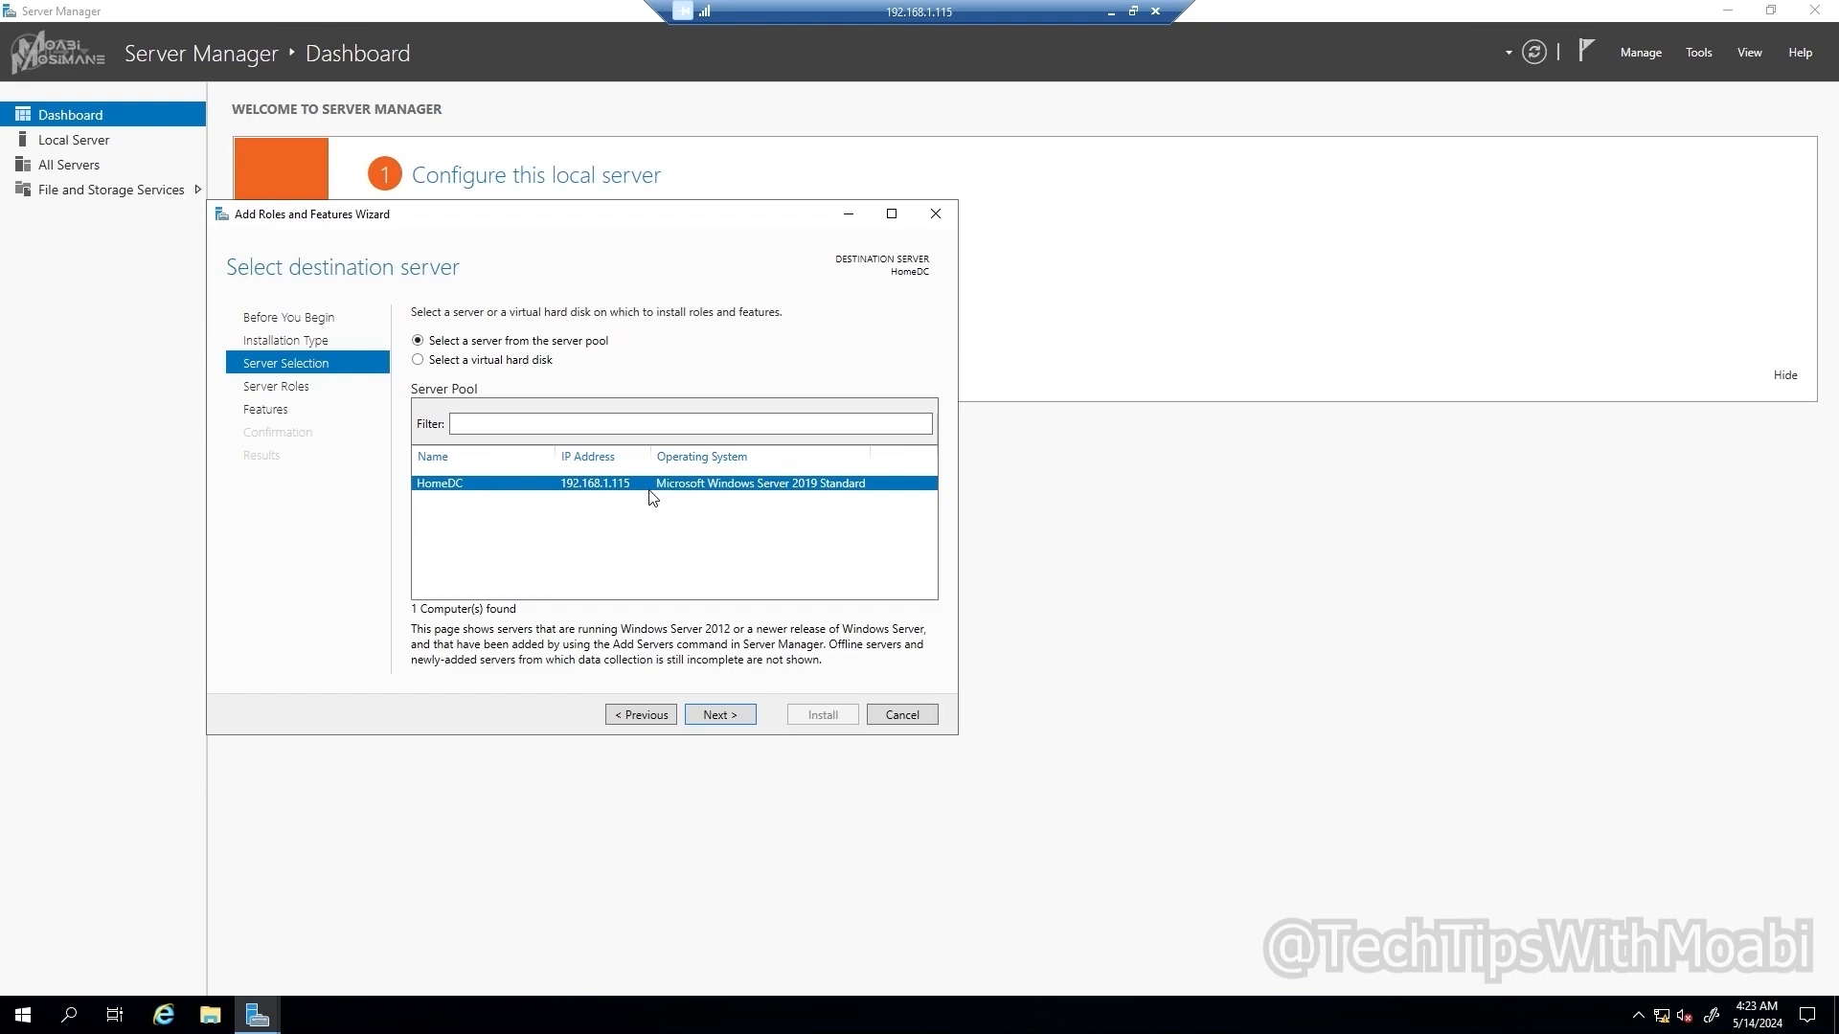
pyautogui.click(716, 715)
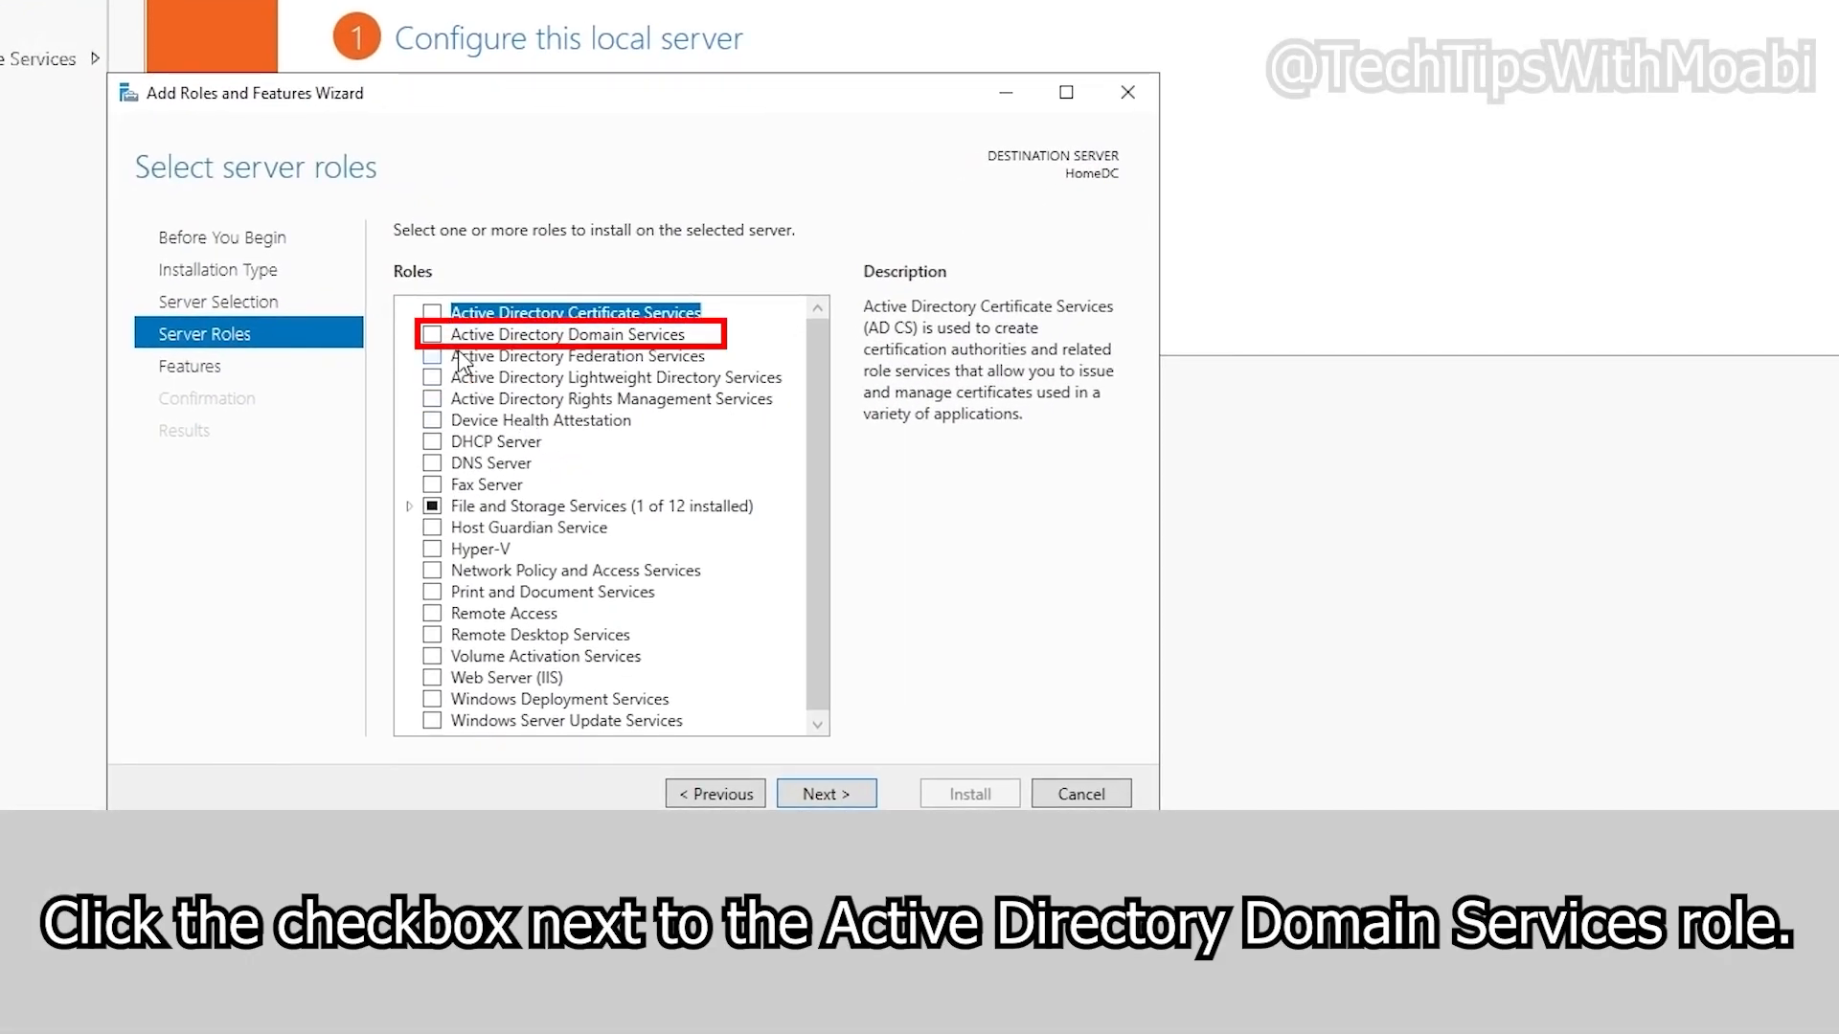
# Step: Select Active Directory Domain Services with its management tools, keeping Group Policy Management checked
pyautogui.click(430, 334)
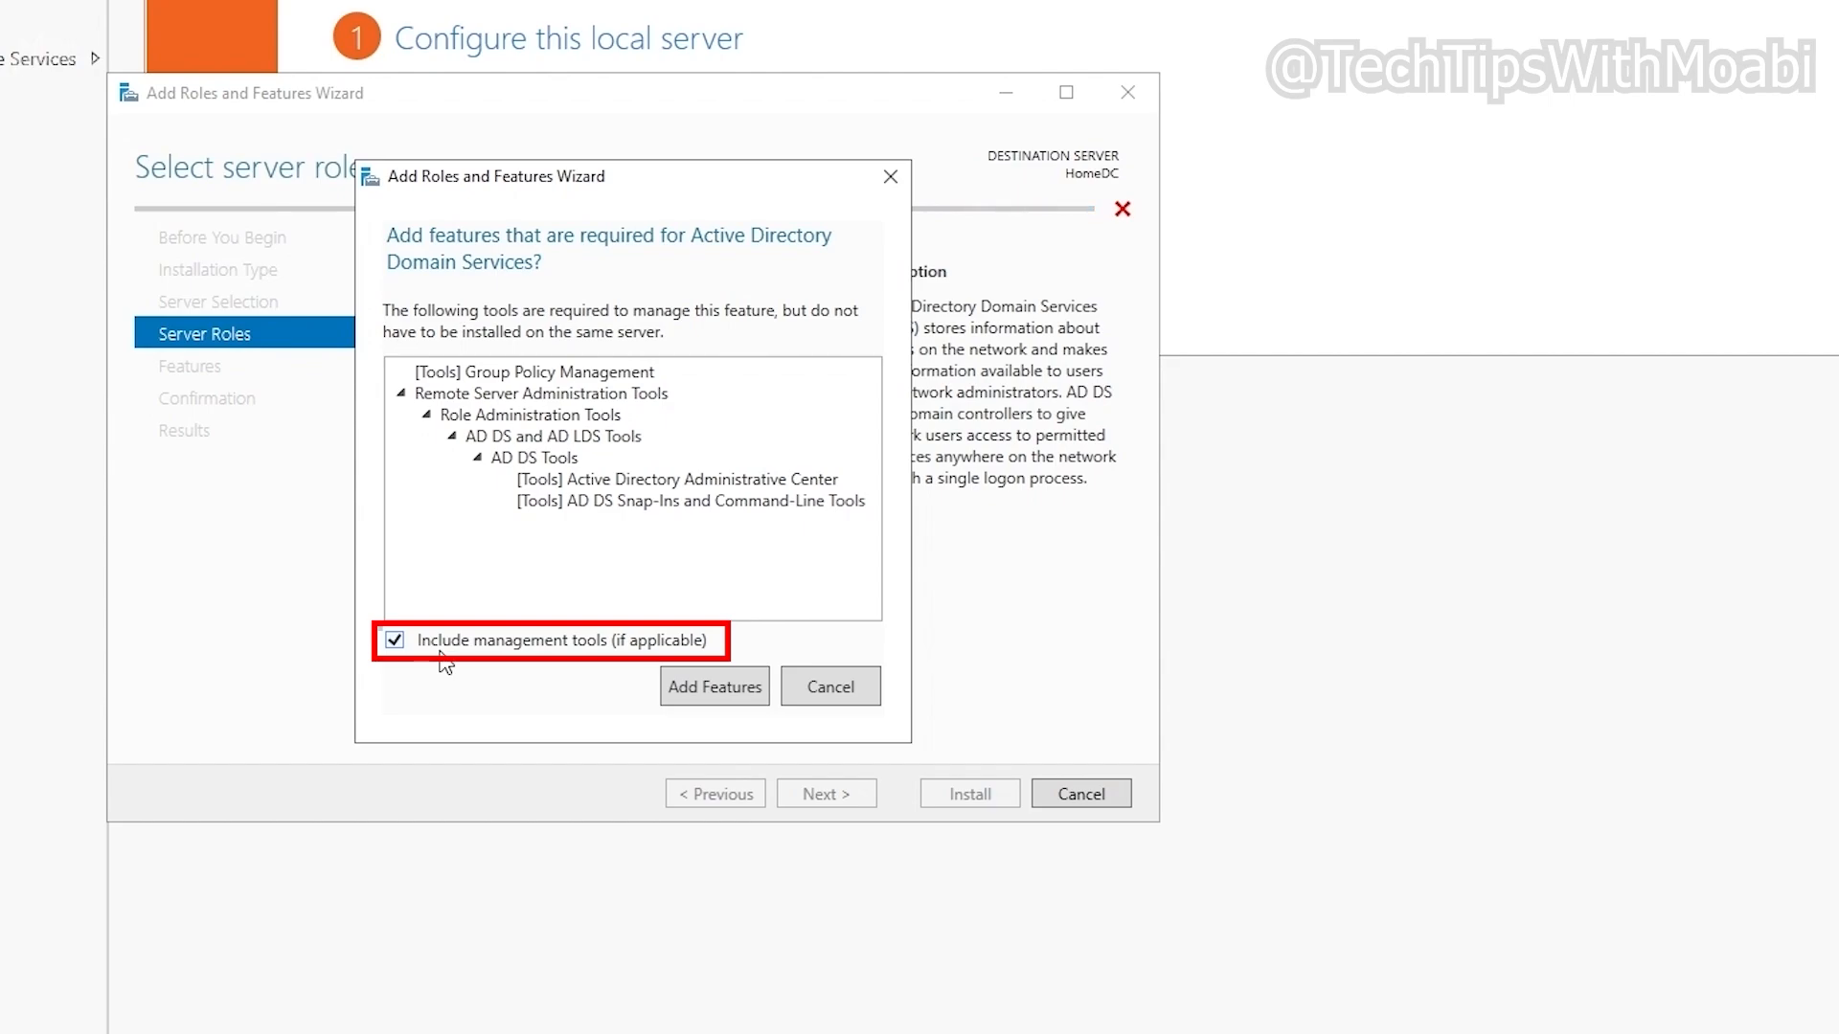
pyautogui.click(712, 707)
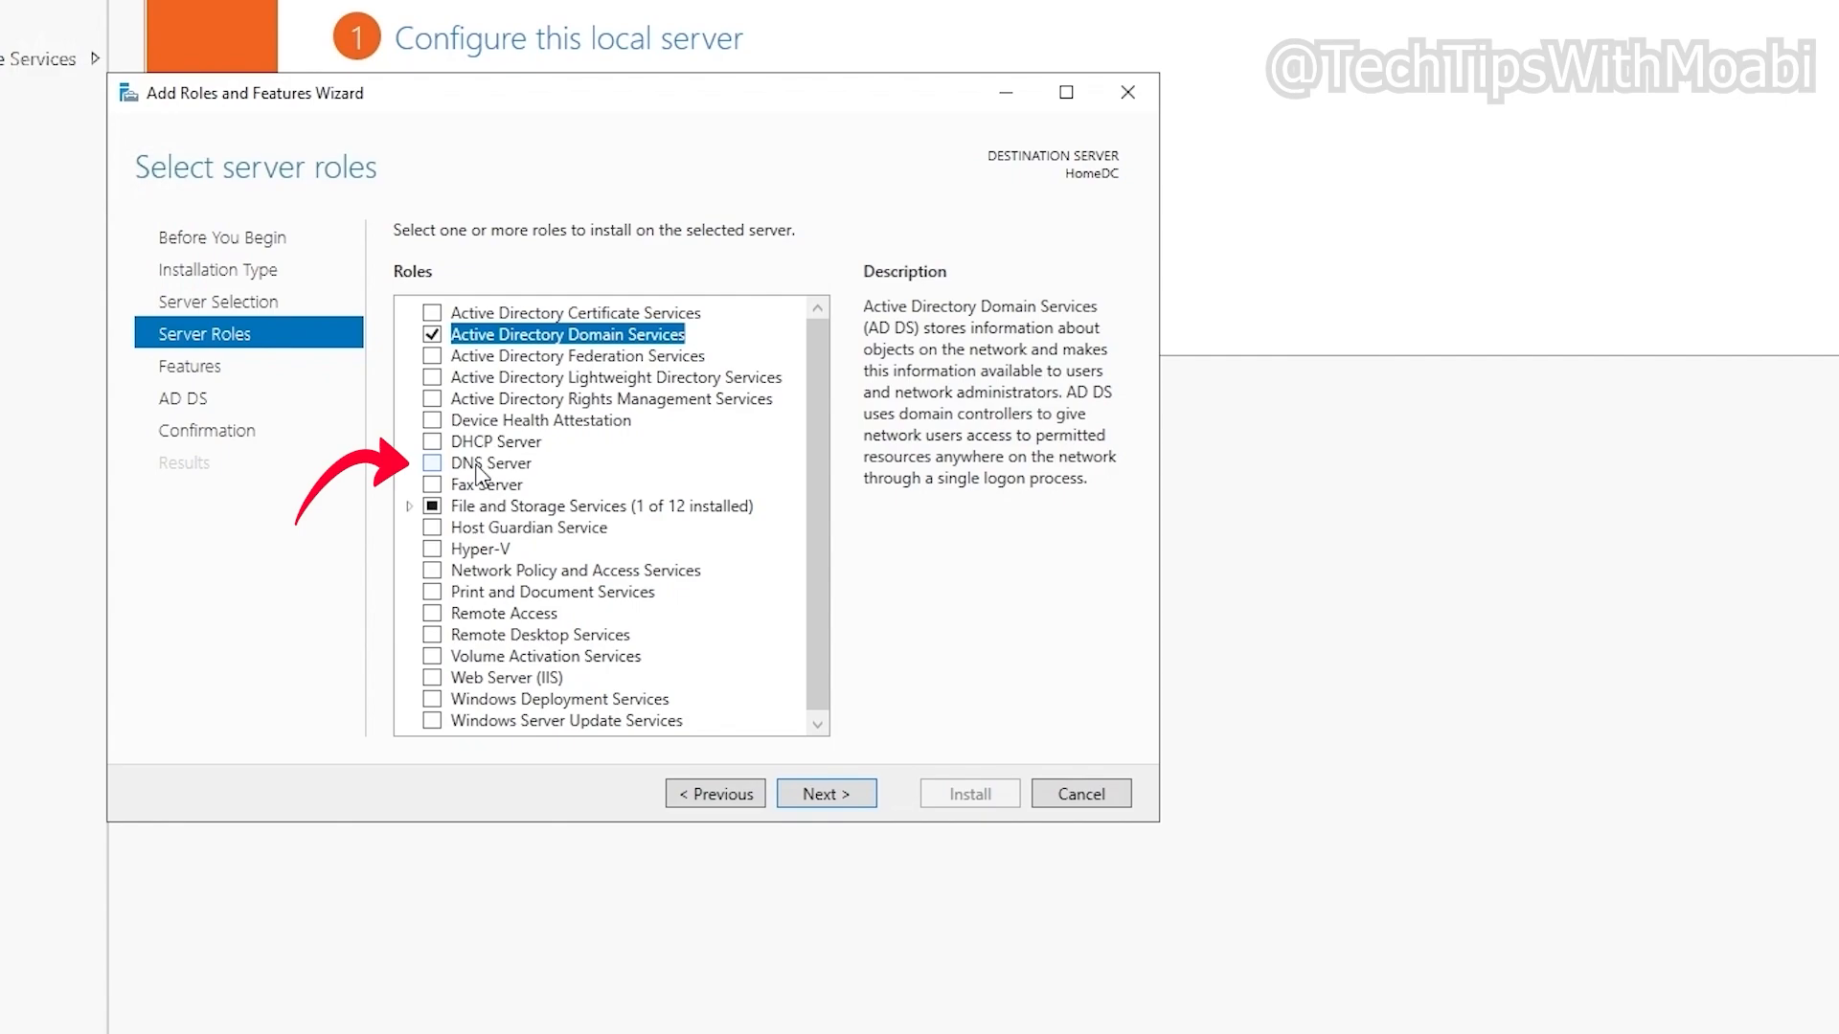
pyautogui.click(822, 791)
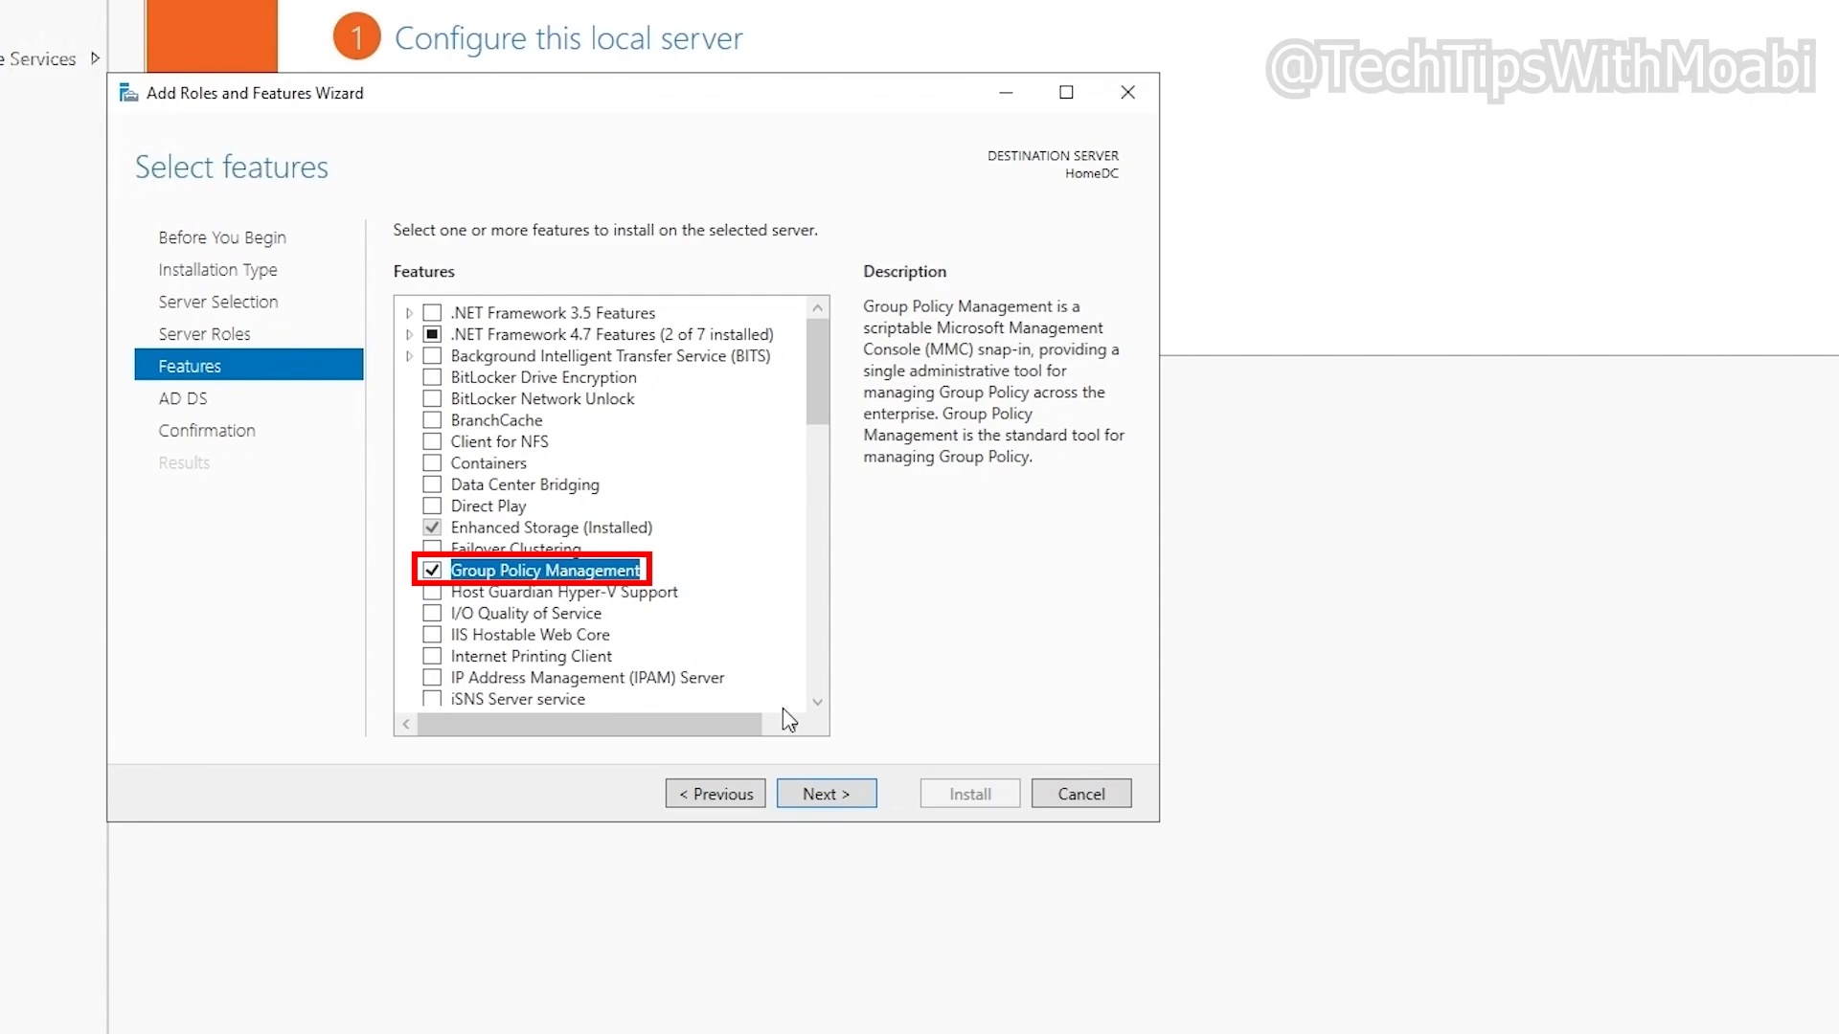
pyautogui.click(857, 797)
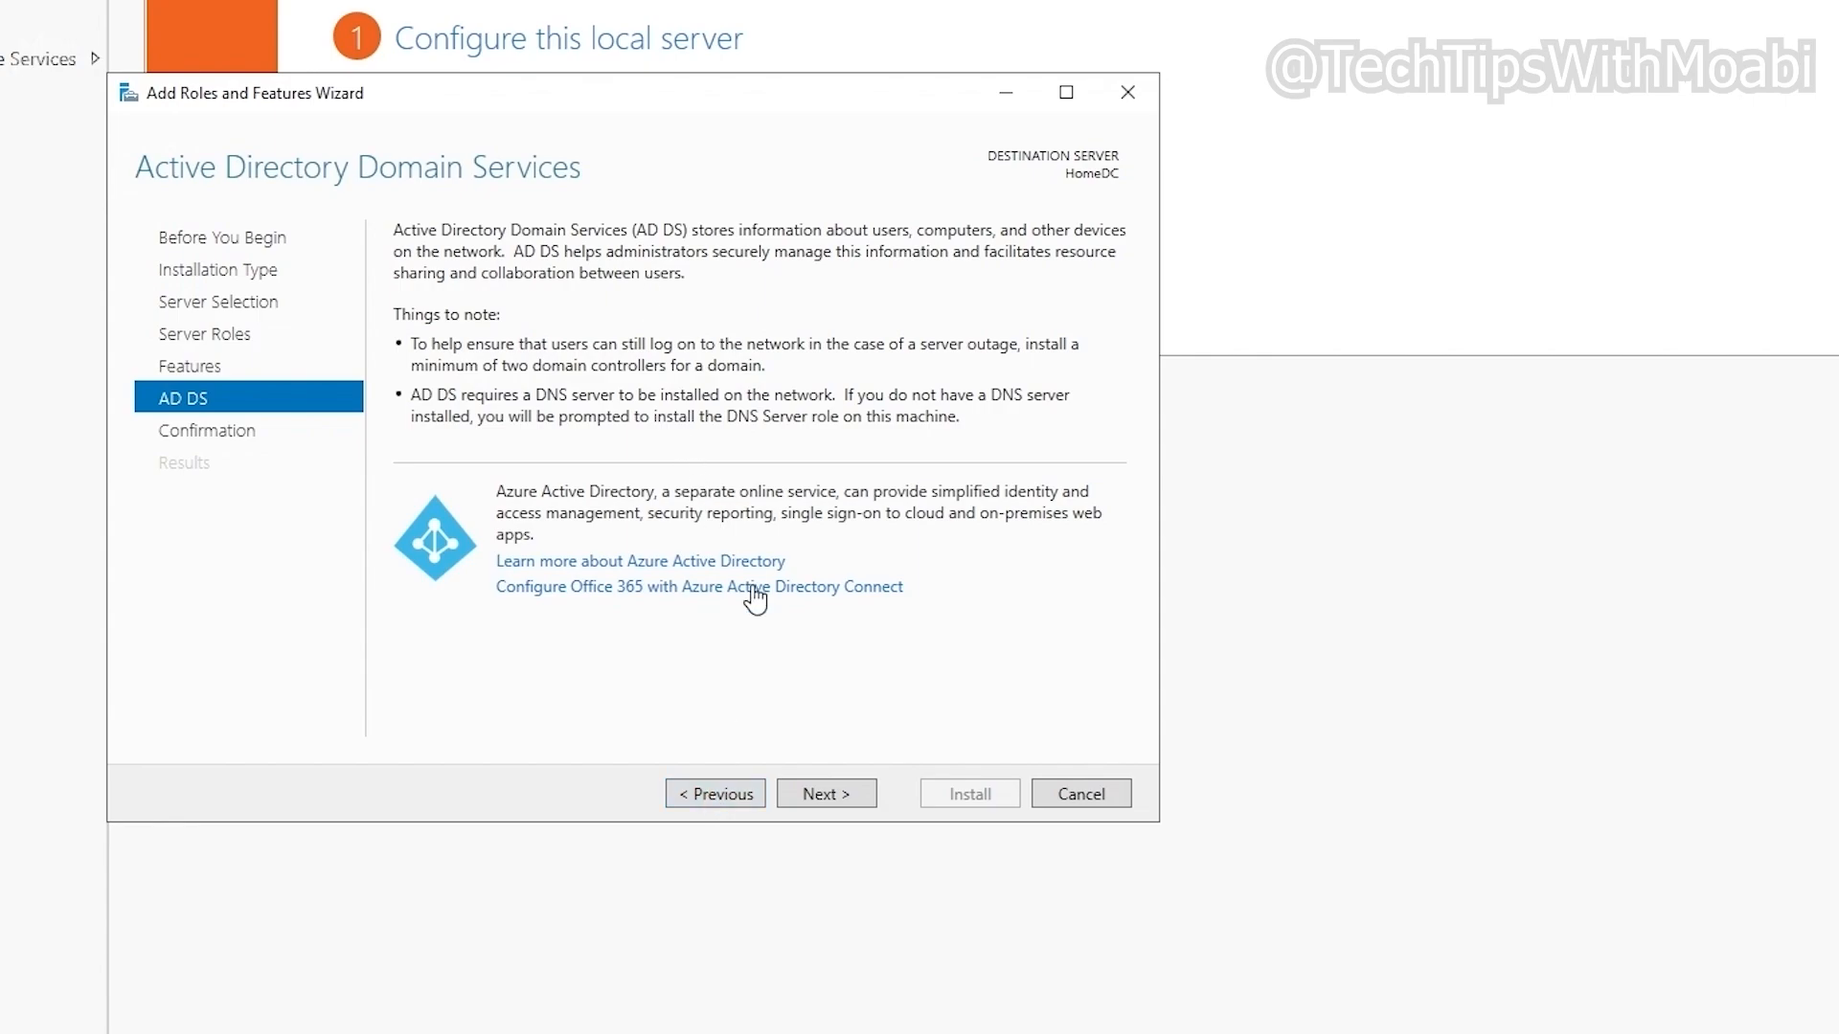
# Step: Allow automatic restart and install AD DS and Group Policy Management on HomeDC
pyautogui.click(816, 795)
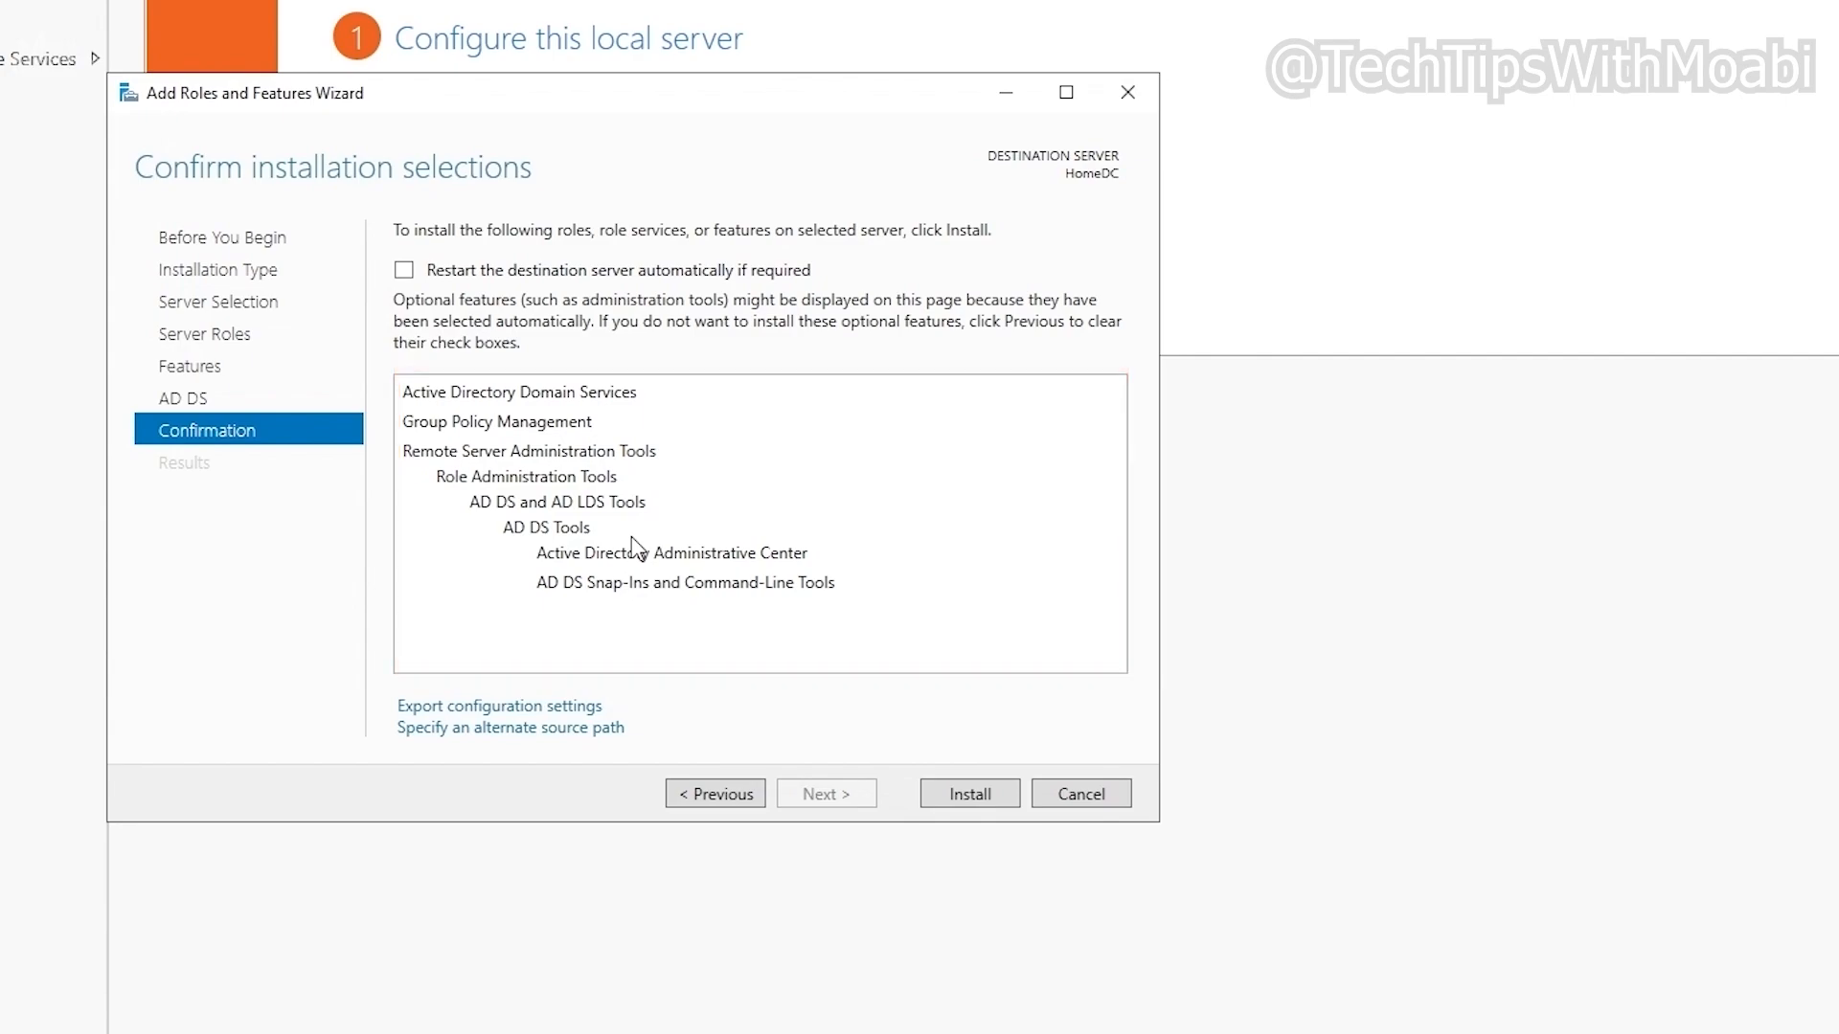
pyautogui.click(664, 283)
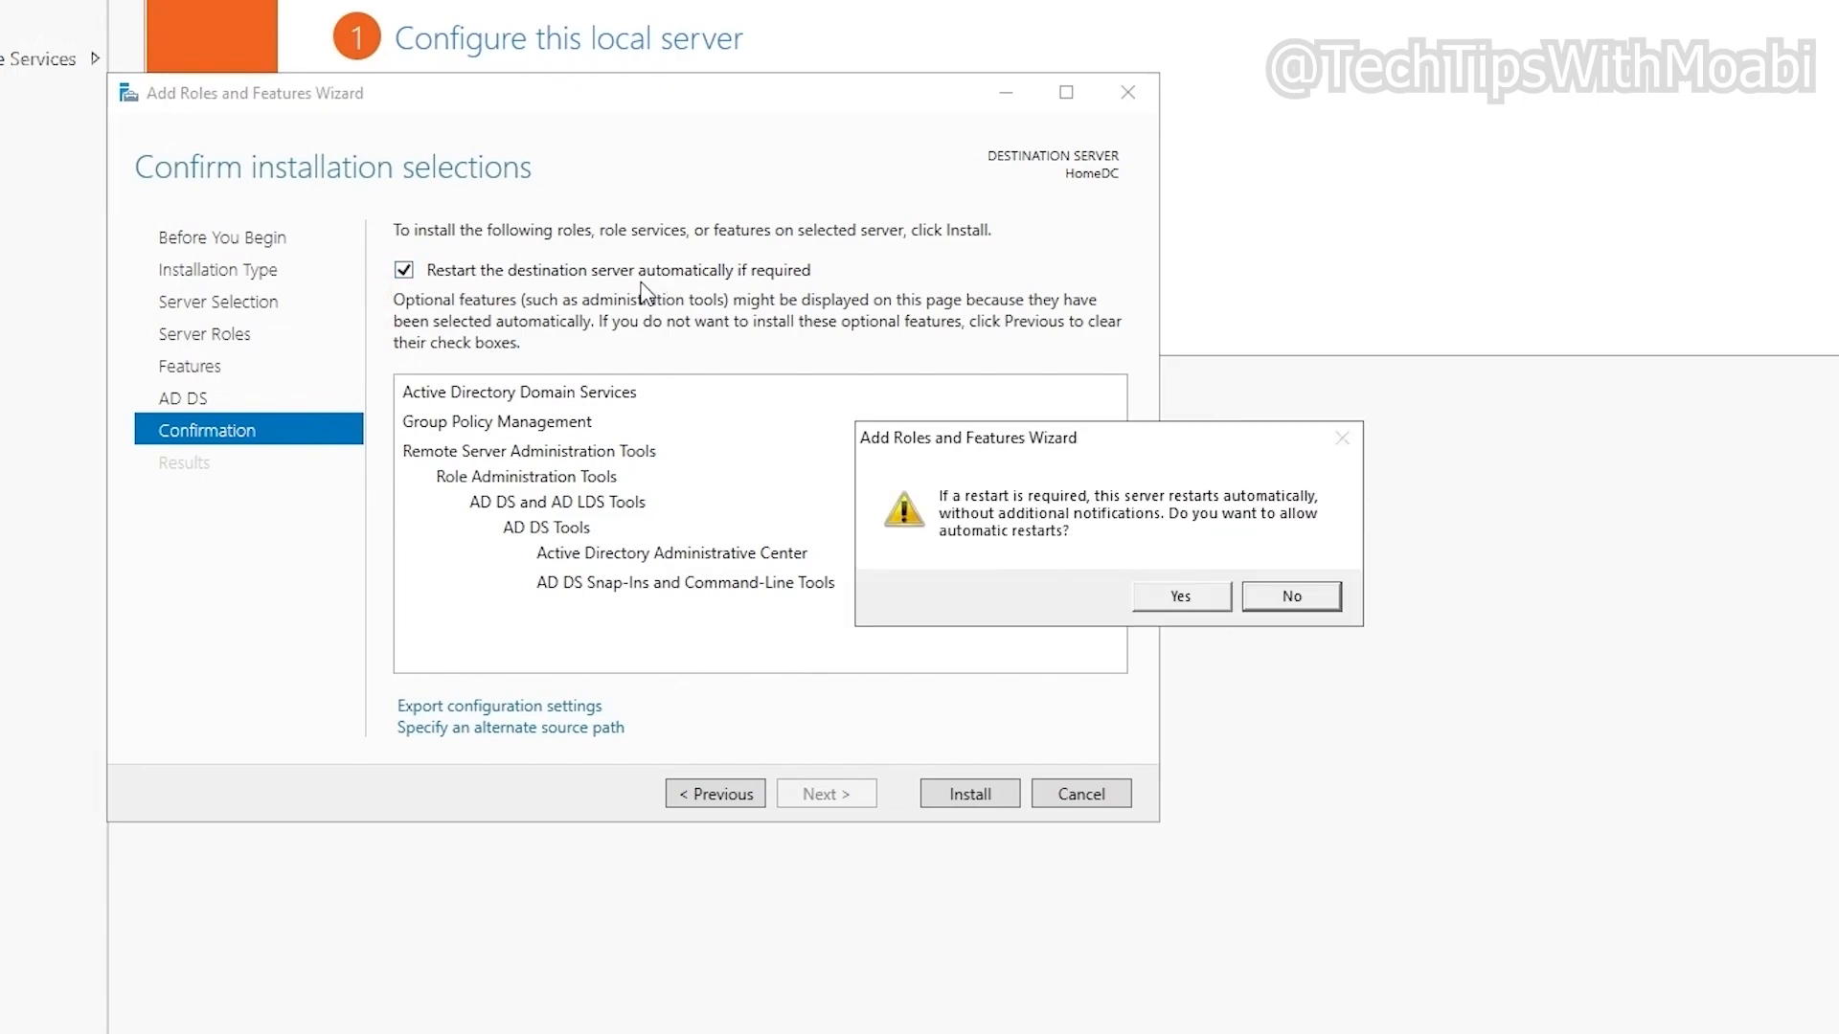
pyautogui.click(1176, 600)
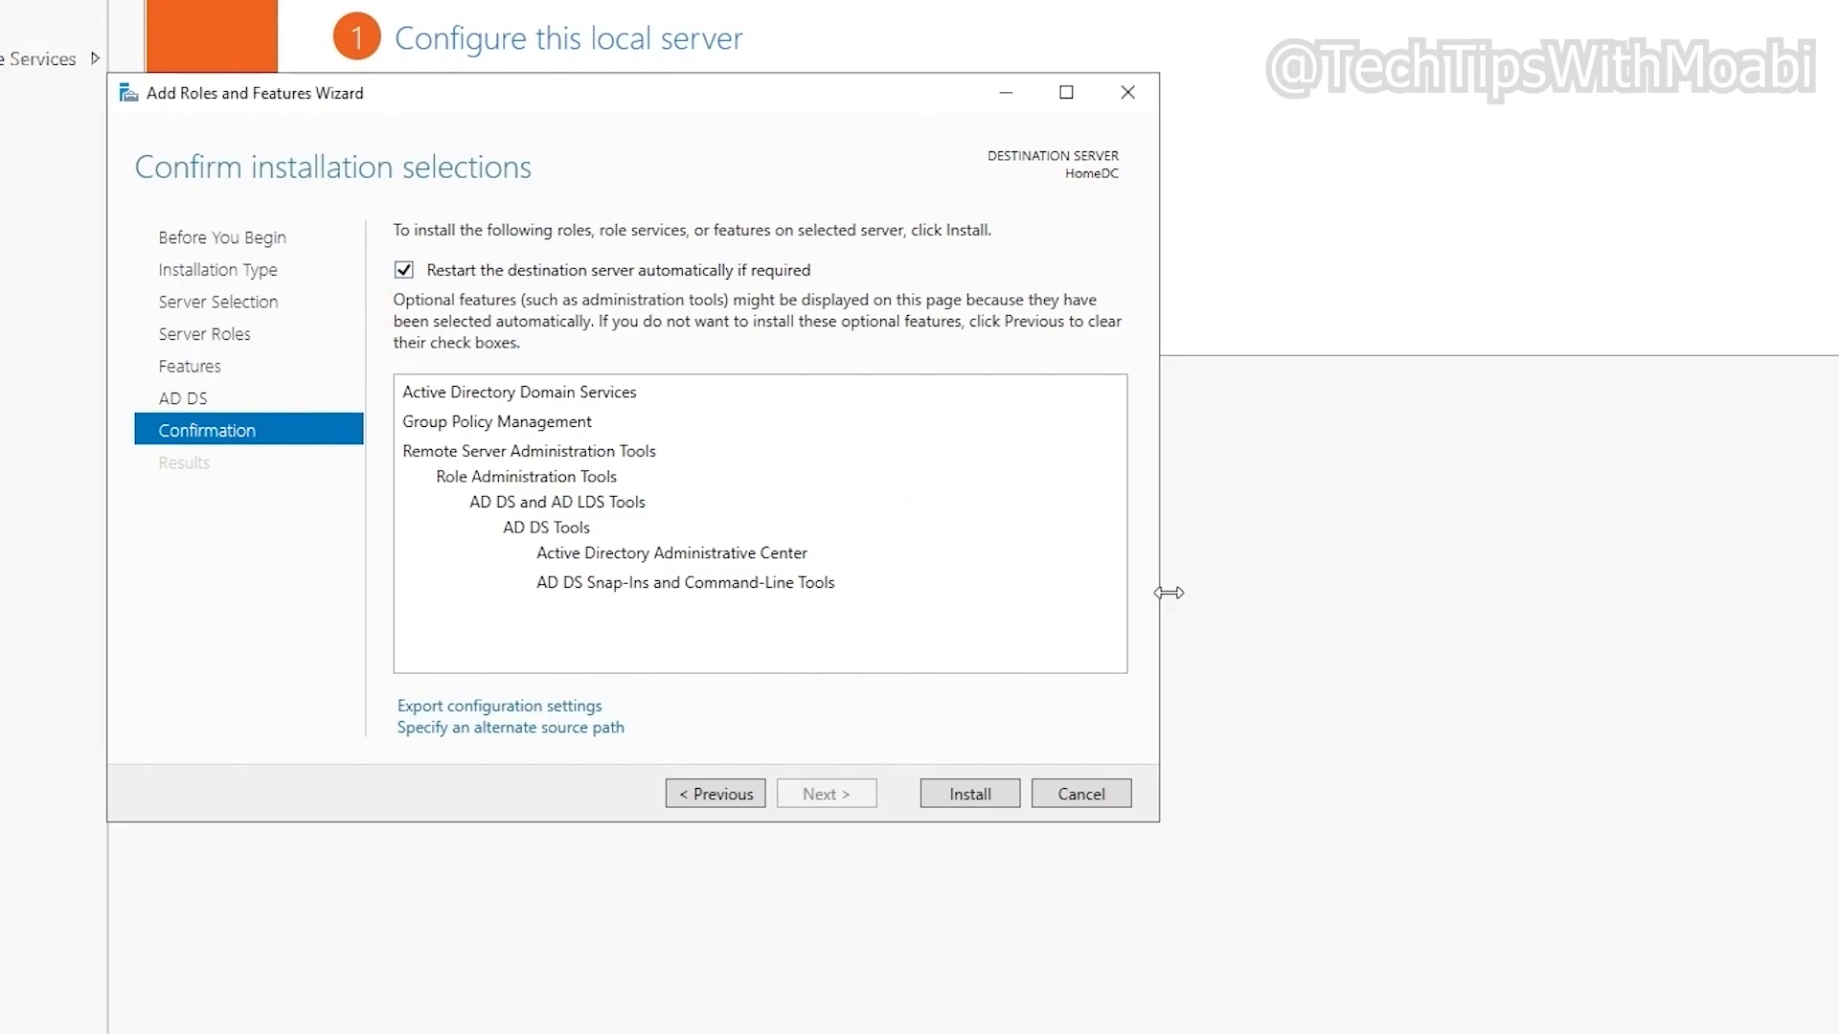
pyautogui.click(969, 804)
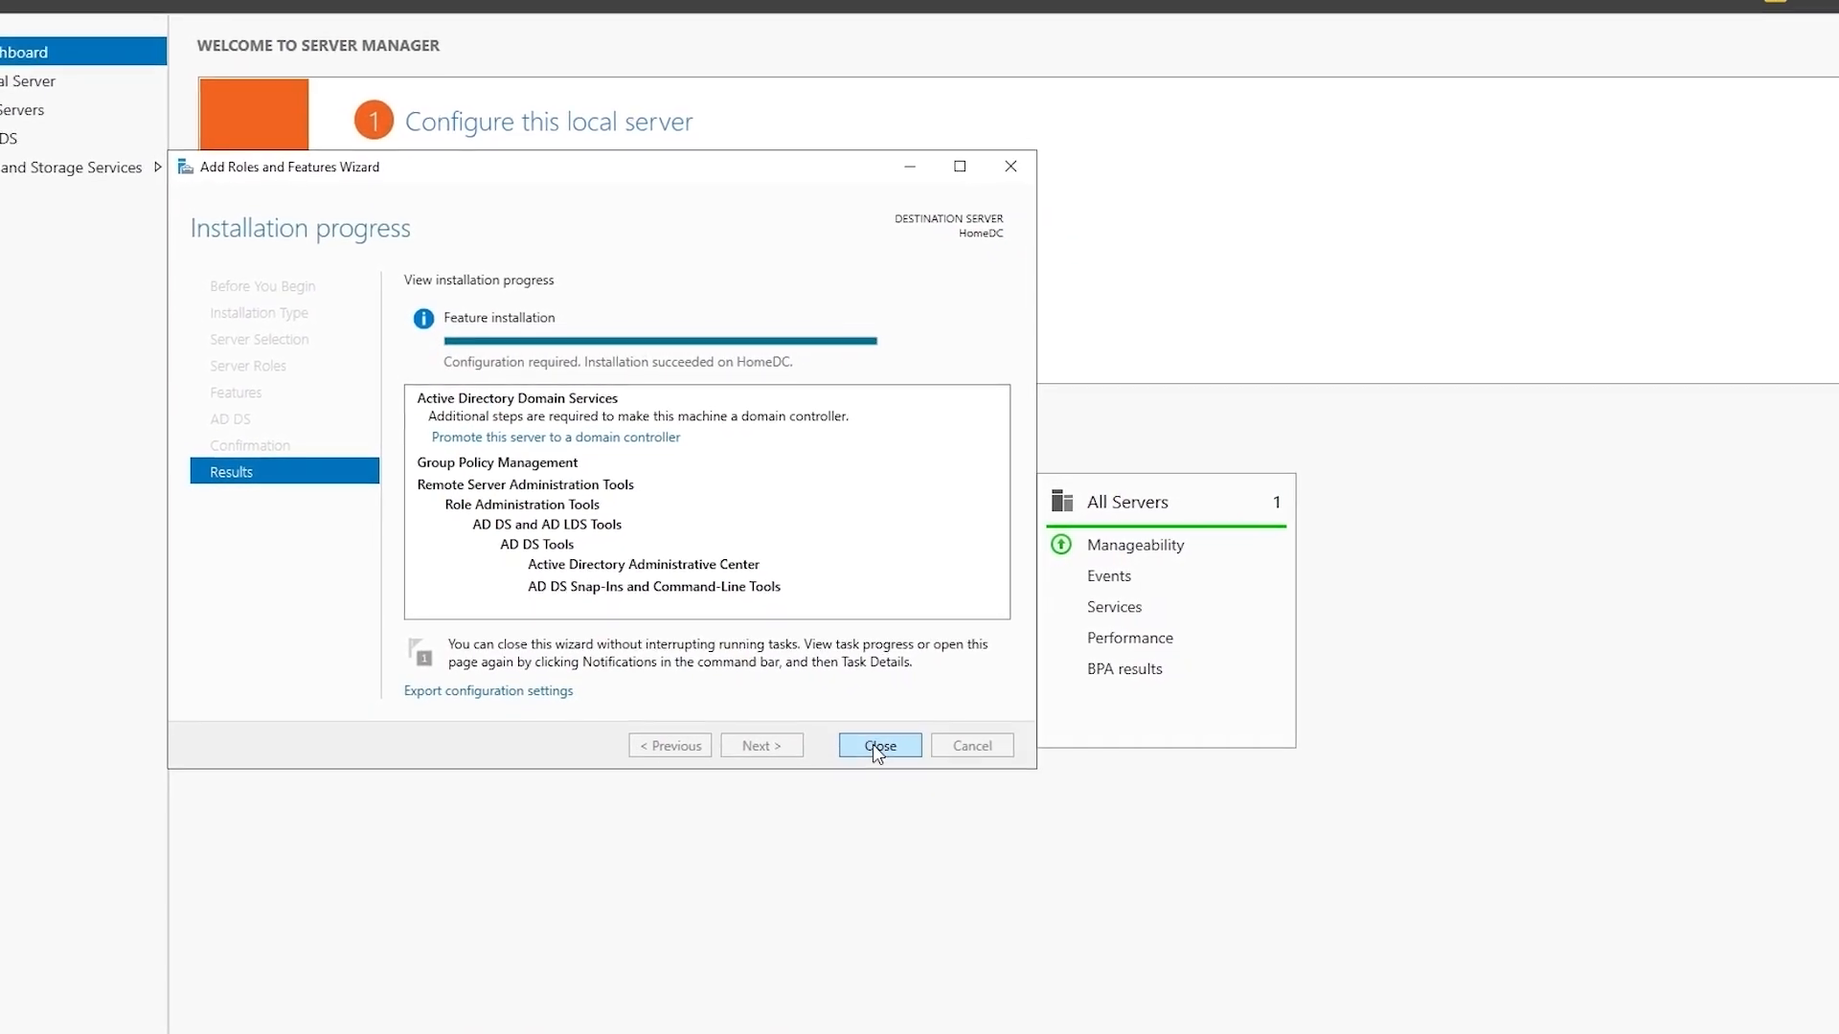
# Step: Close the installer and choose 'Promote this server to a domain controller' from notifications
pyautogui.click(860, 737)
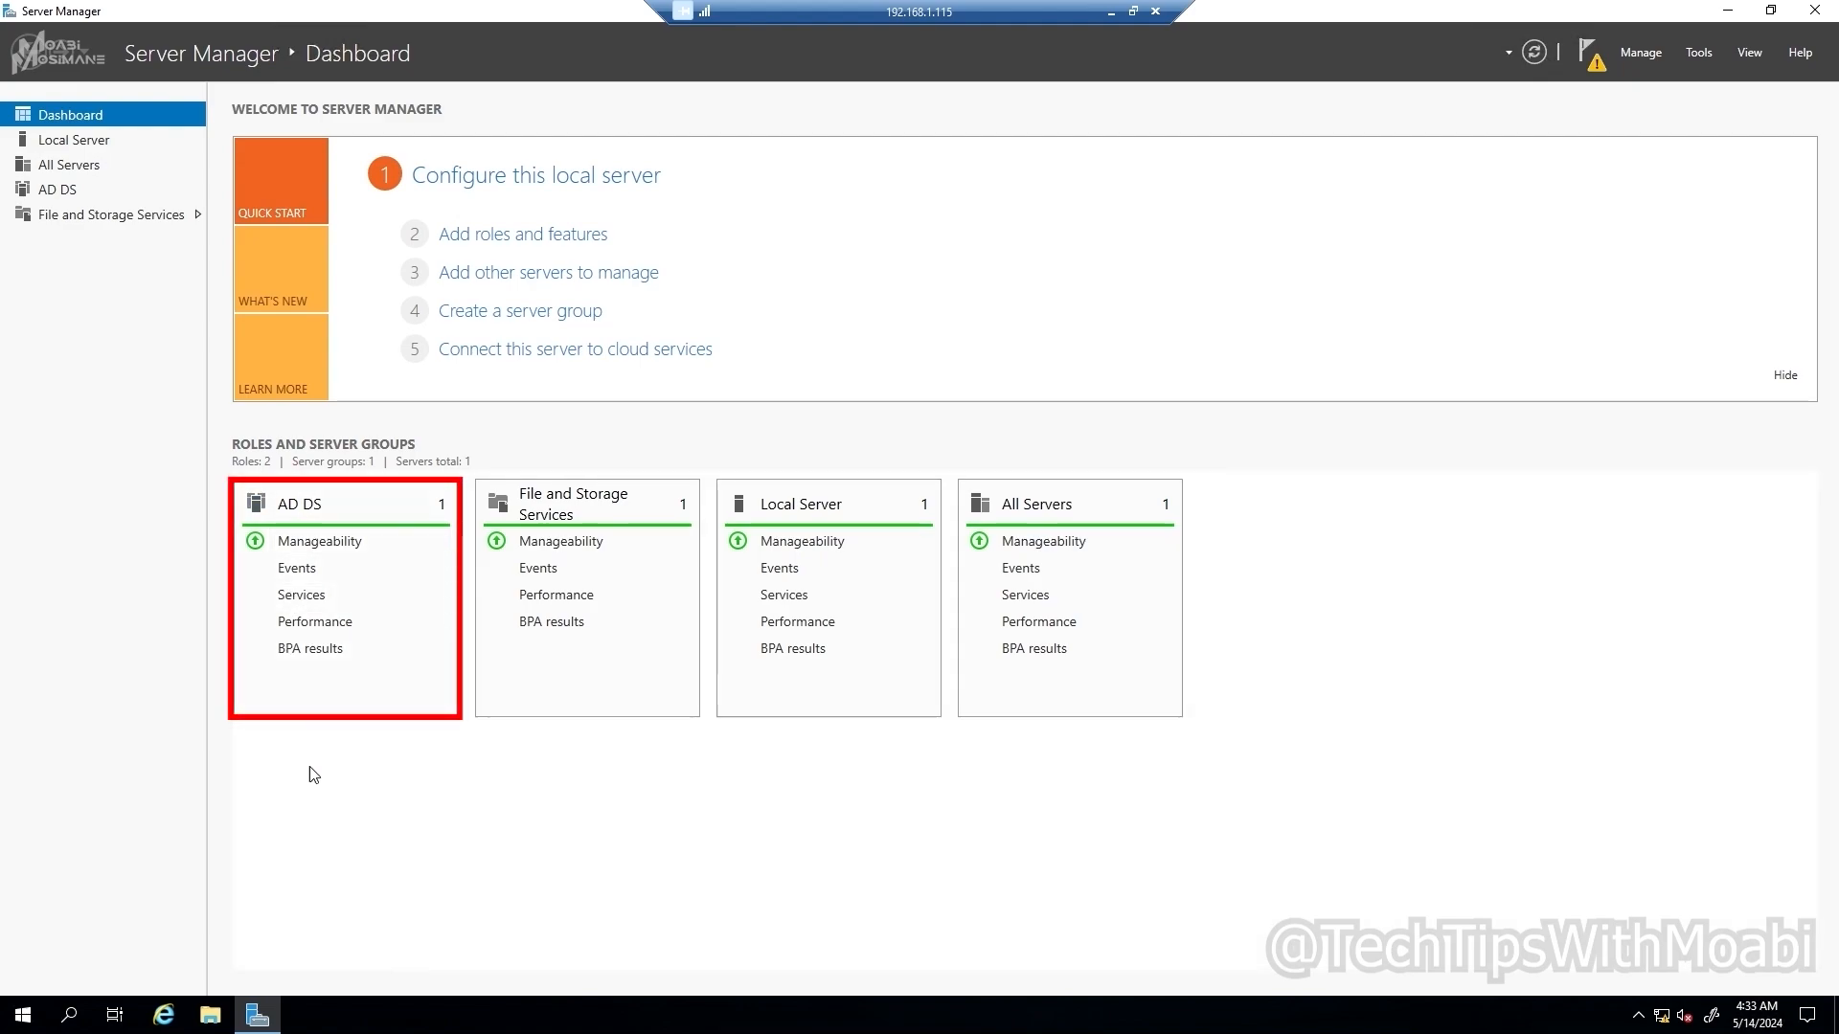
pyautogui.click(1589, 50)
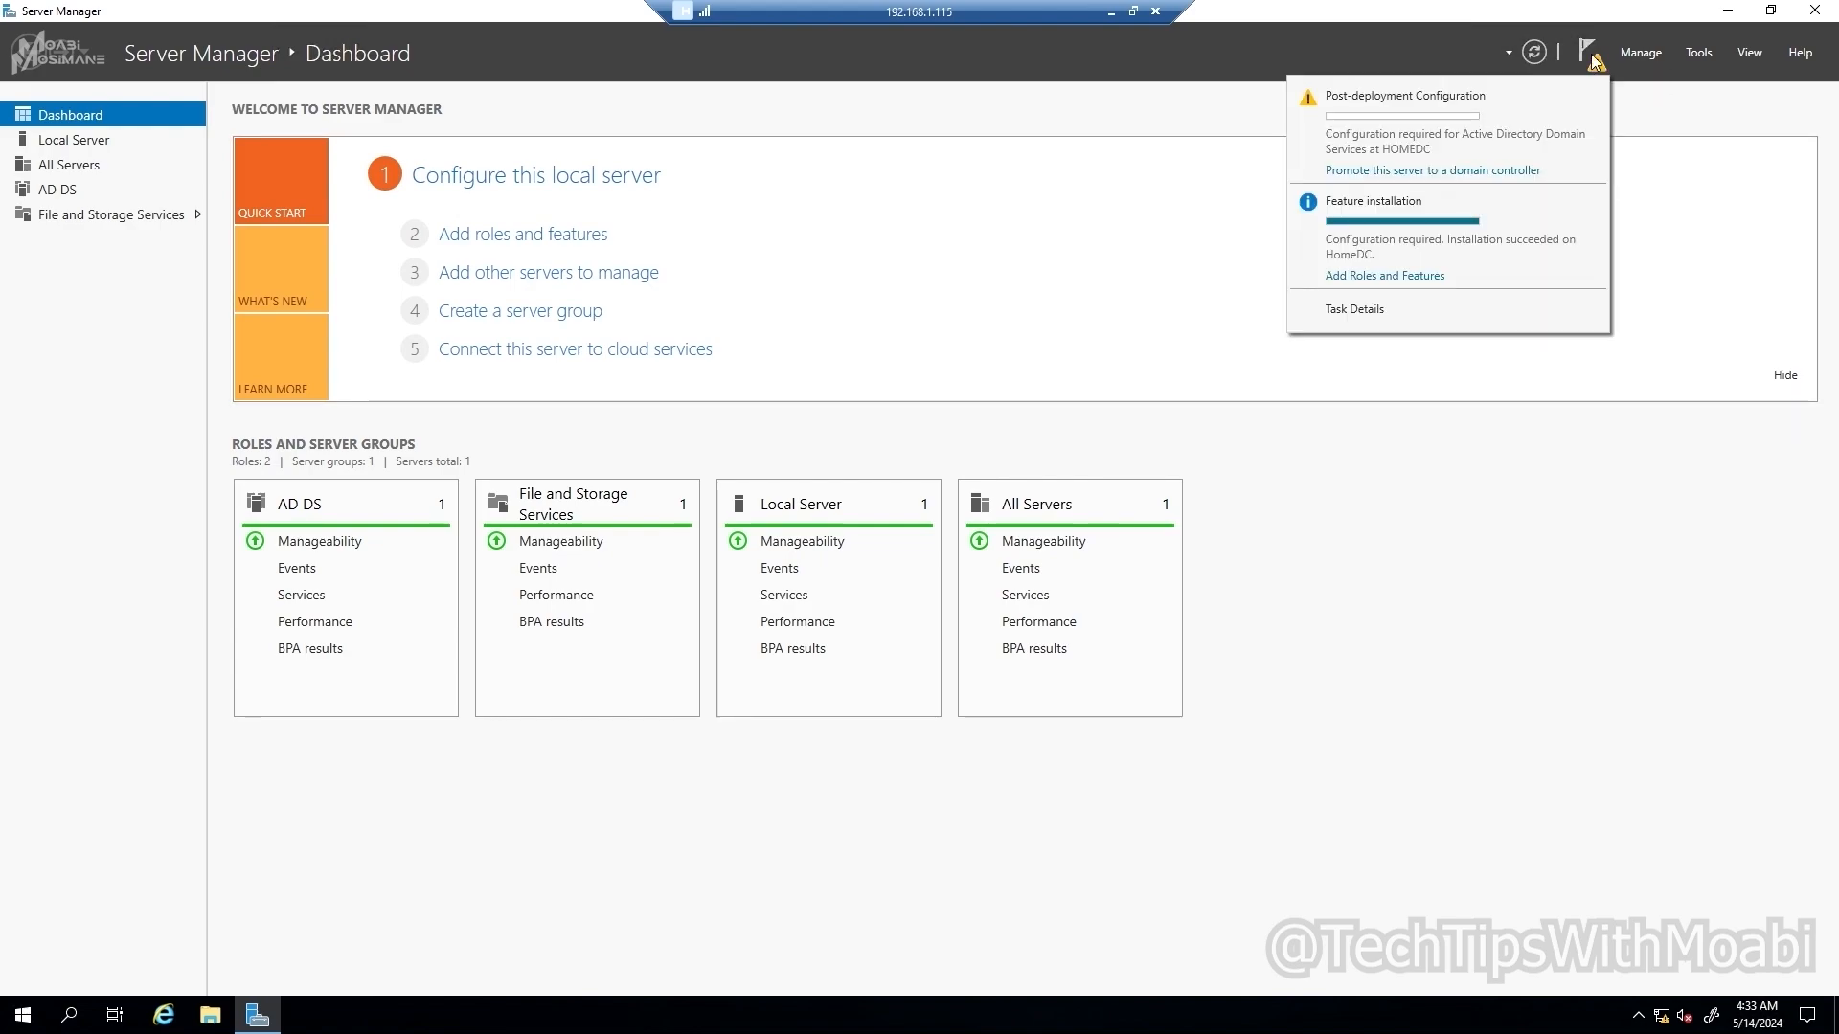
pyautogui.click(1427, 171)
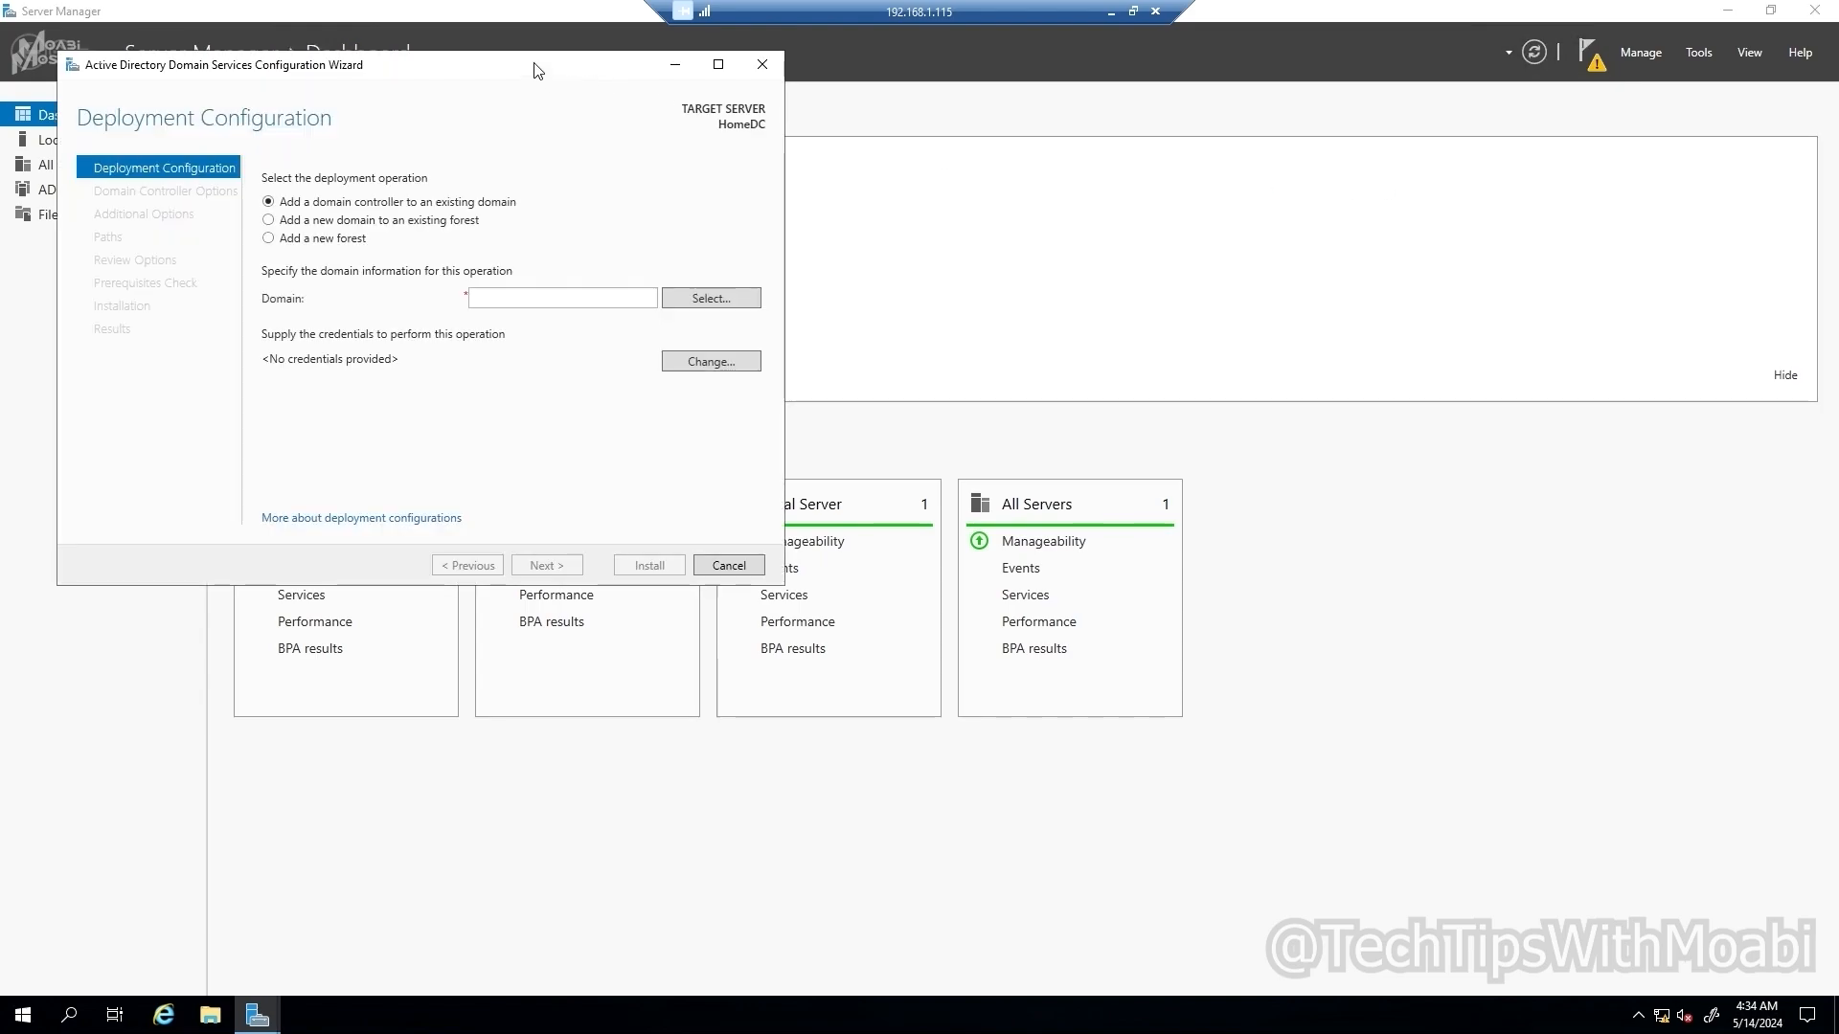
# Step: Add a new forest with root domain name 'TechTipsWithMoabi', removing the trailing dot
pyautogui.moveTo(534, 70); pyautogui.dragTo(1004, 248)
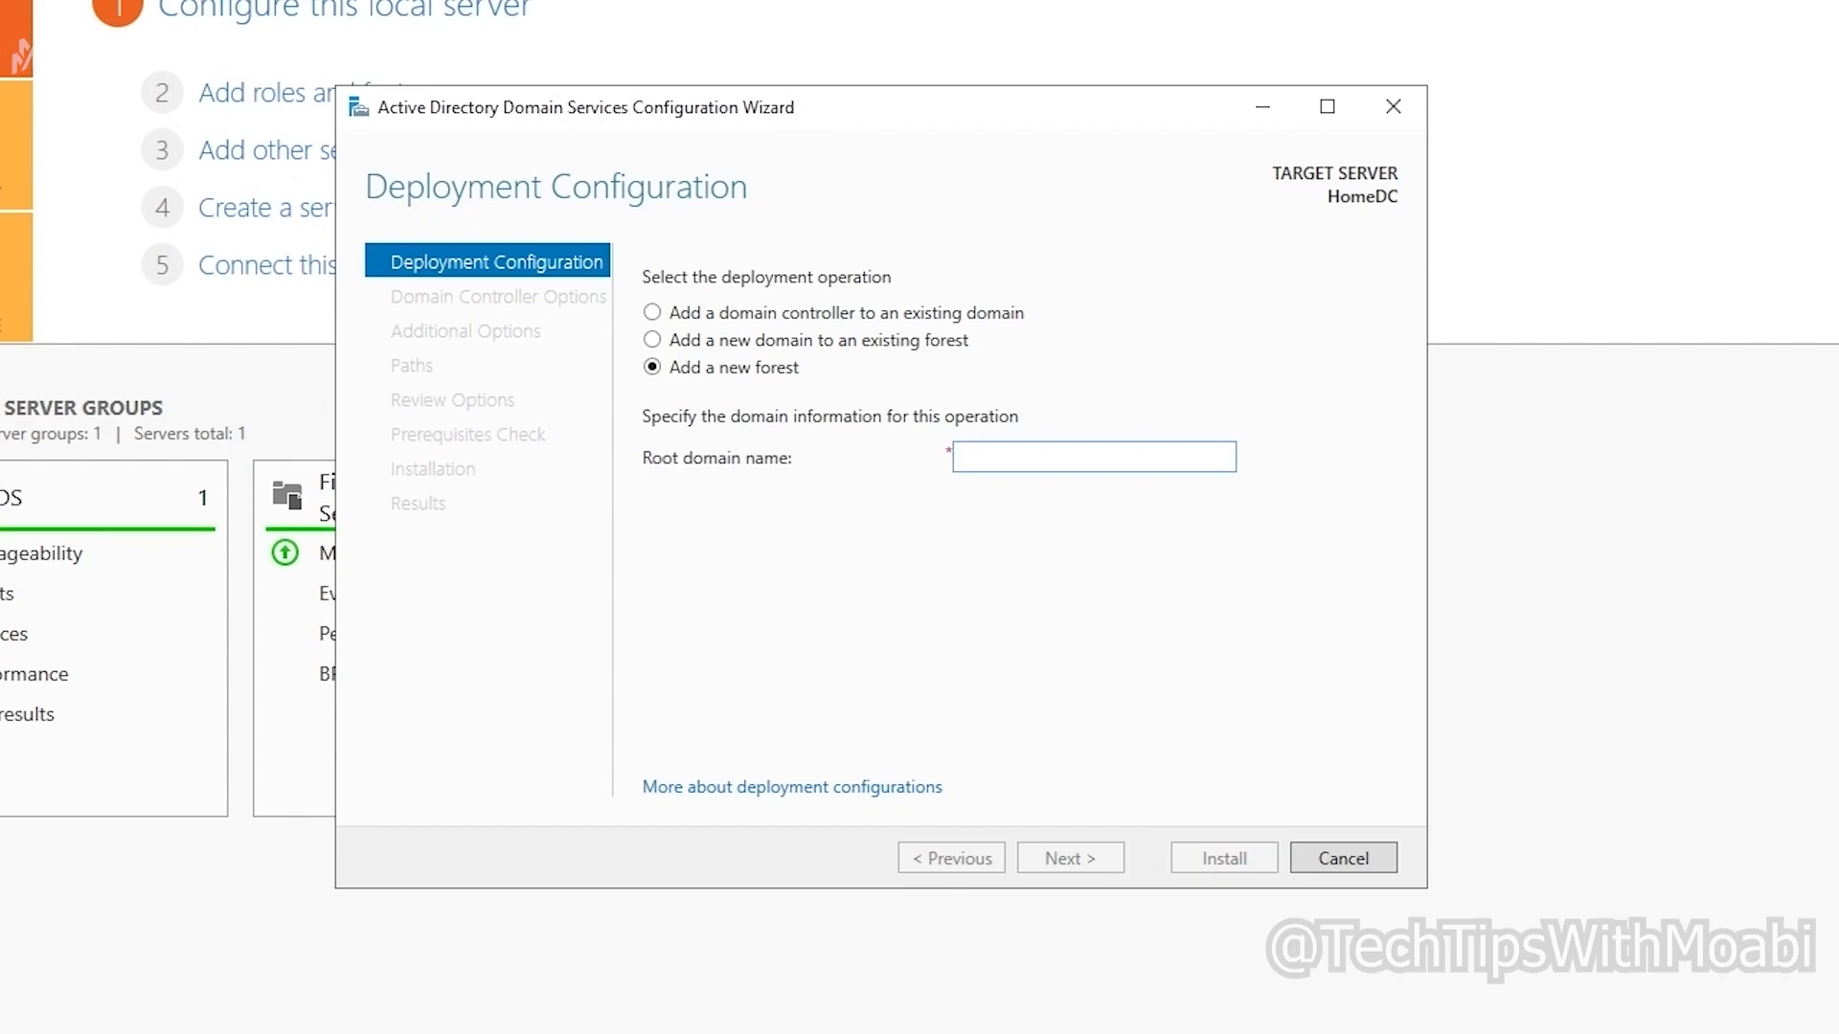
pyautogui.write('TechTipsWith')
pyautogui.press('BackSpace')
pyautogui.write('Moabi.')
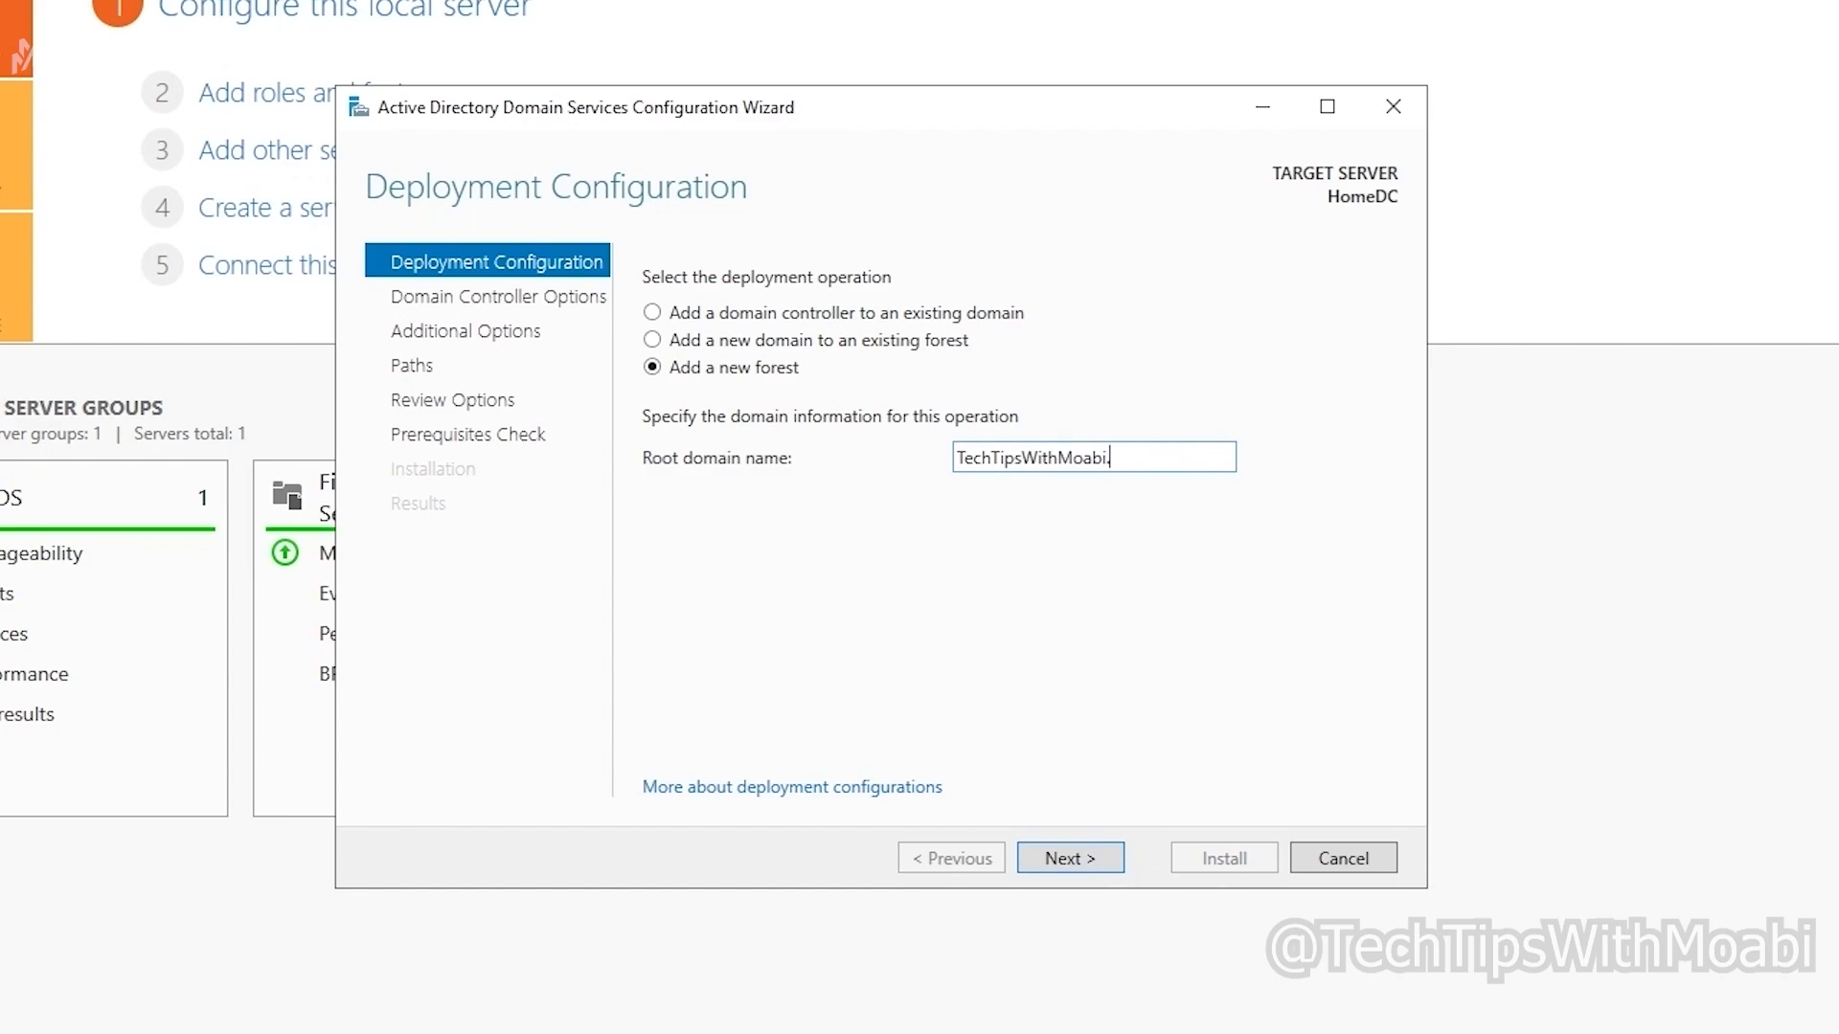
pyautogui.press('BackSpace')
# Step: Submit the forest name, then view and dismiss the domain name error
pyautogui.click(1051, 865)
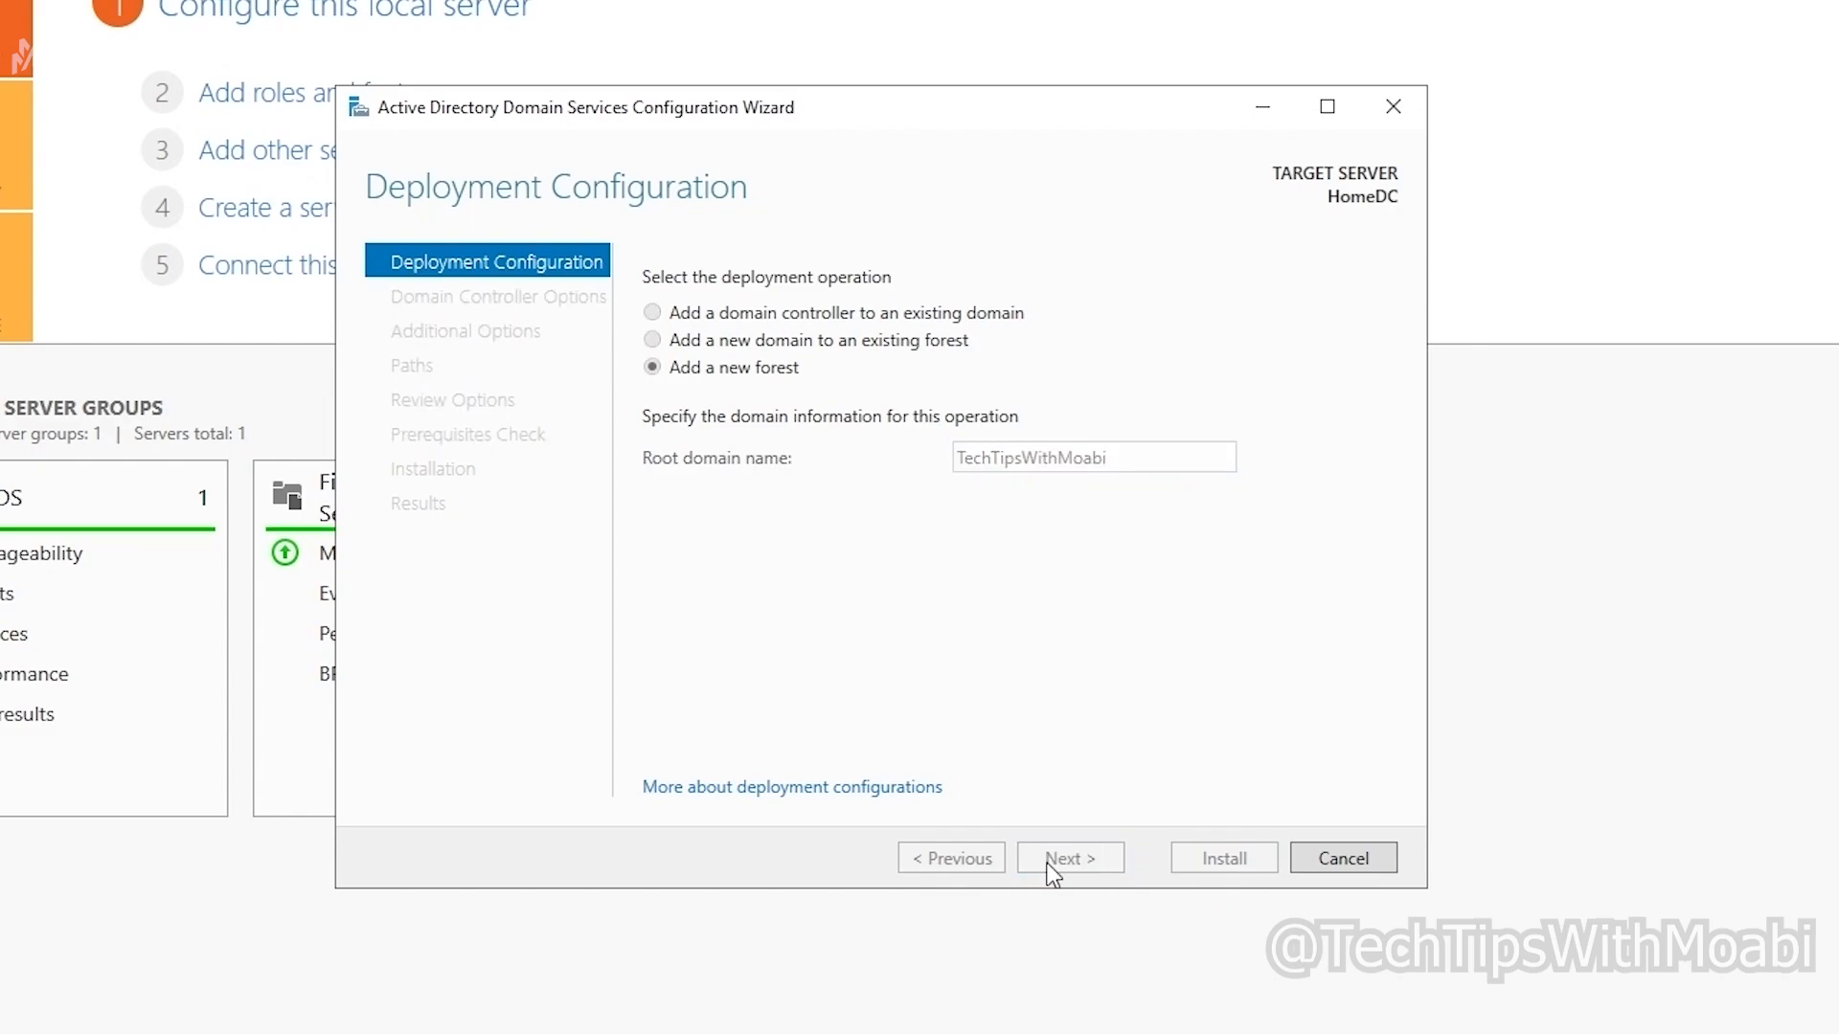
pyautogui.click(1320, 273)
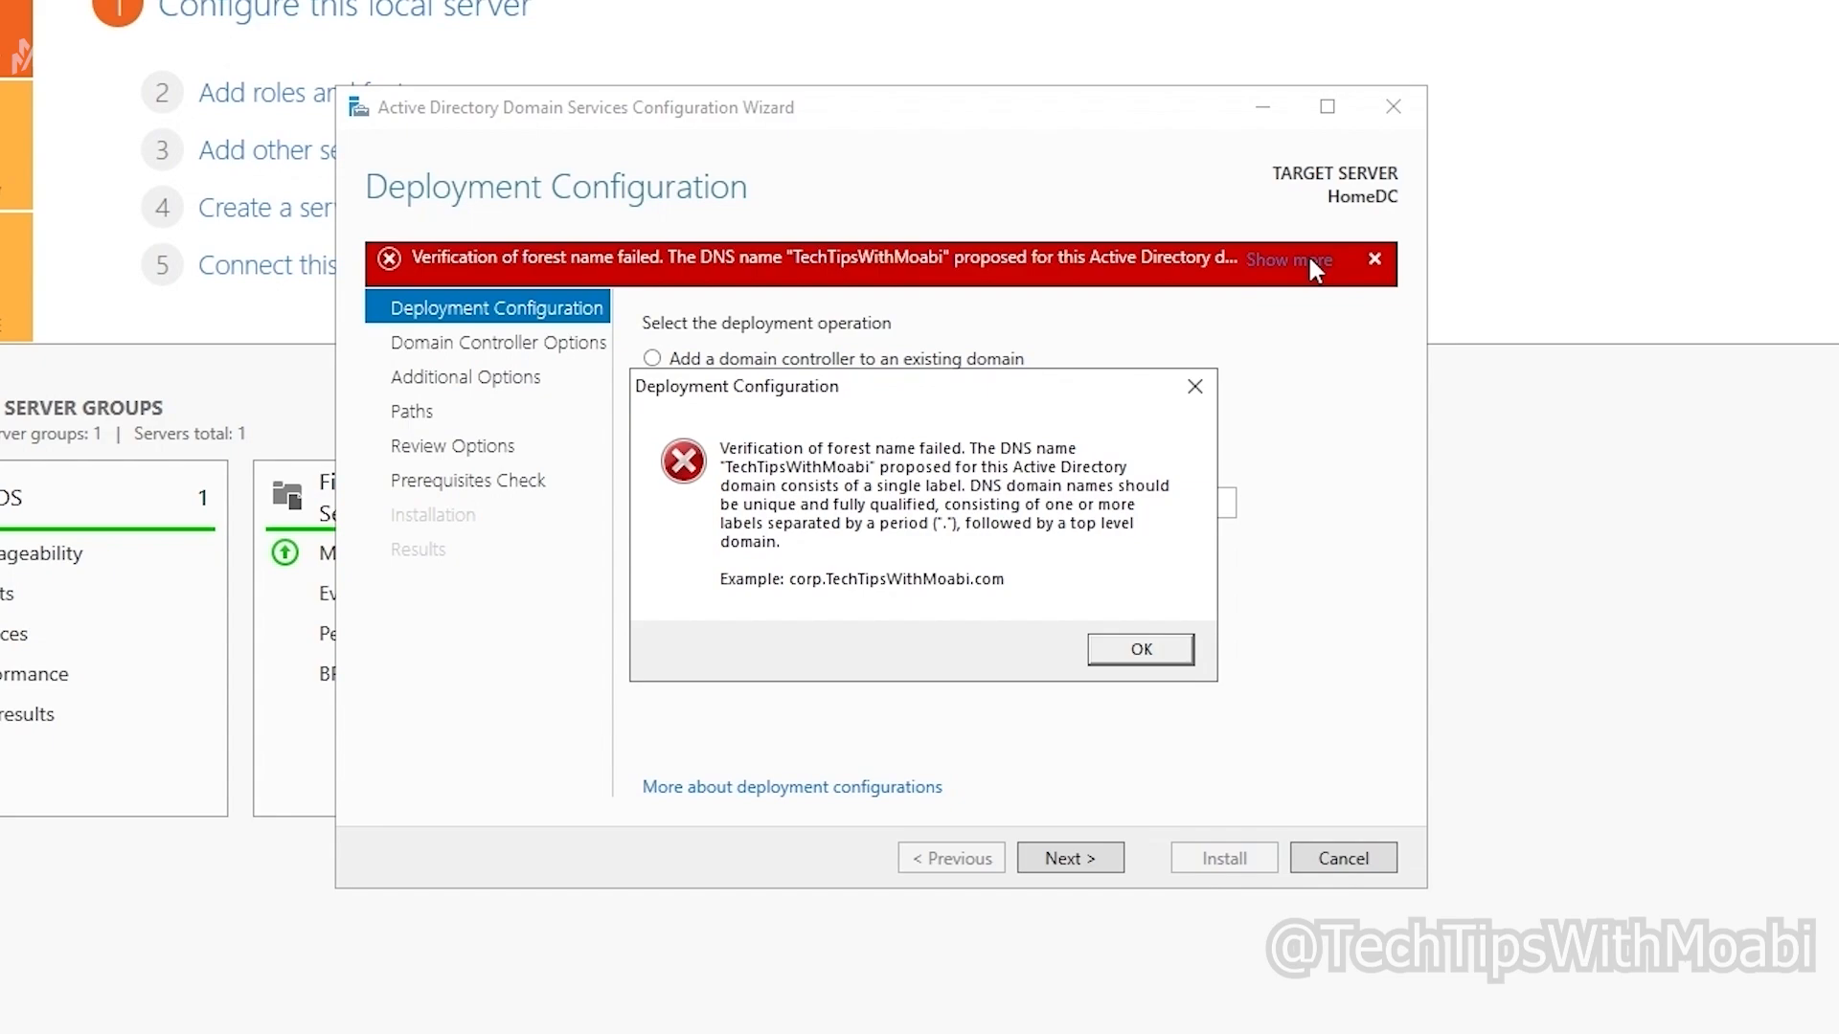
pyautogui.click(1132, 650)
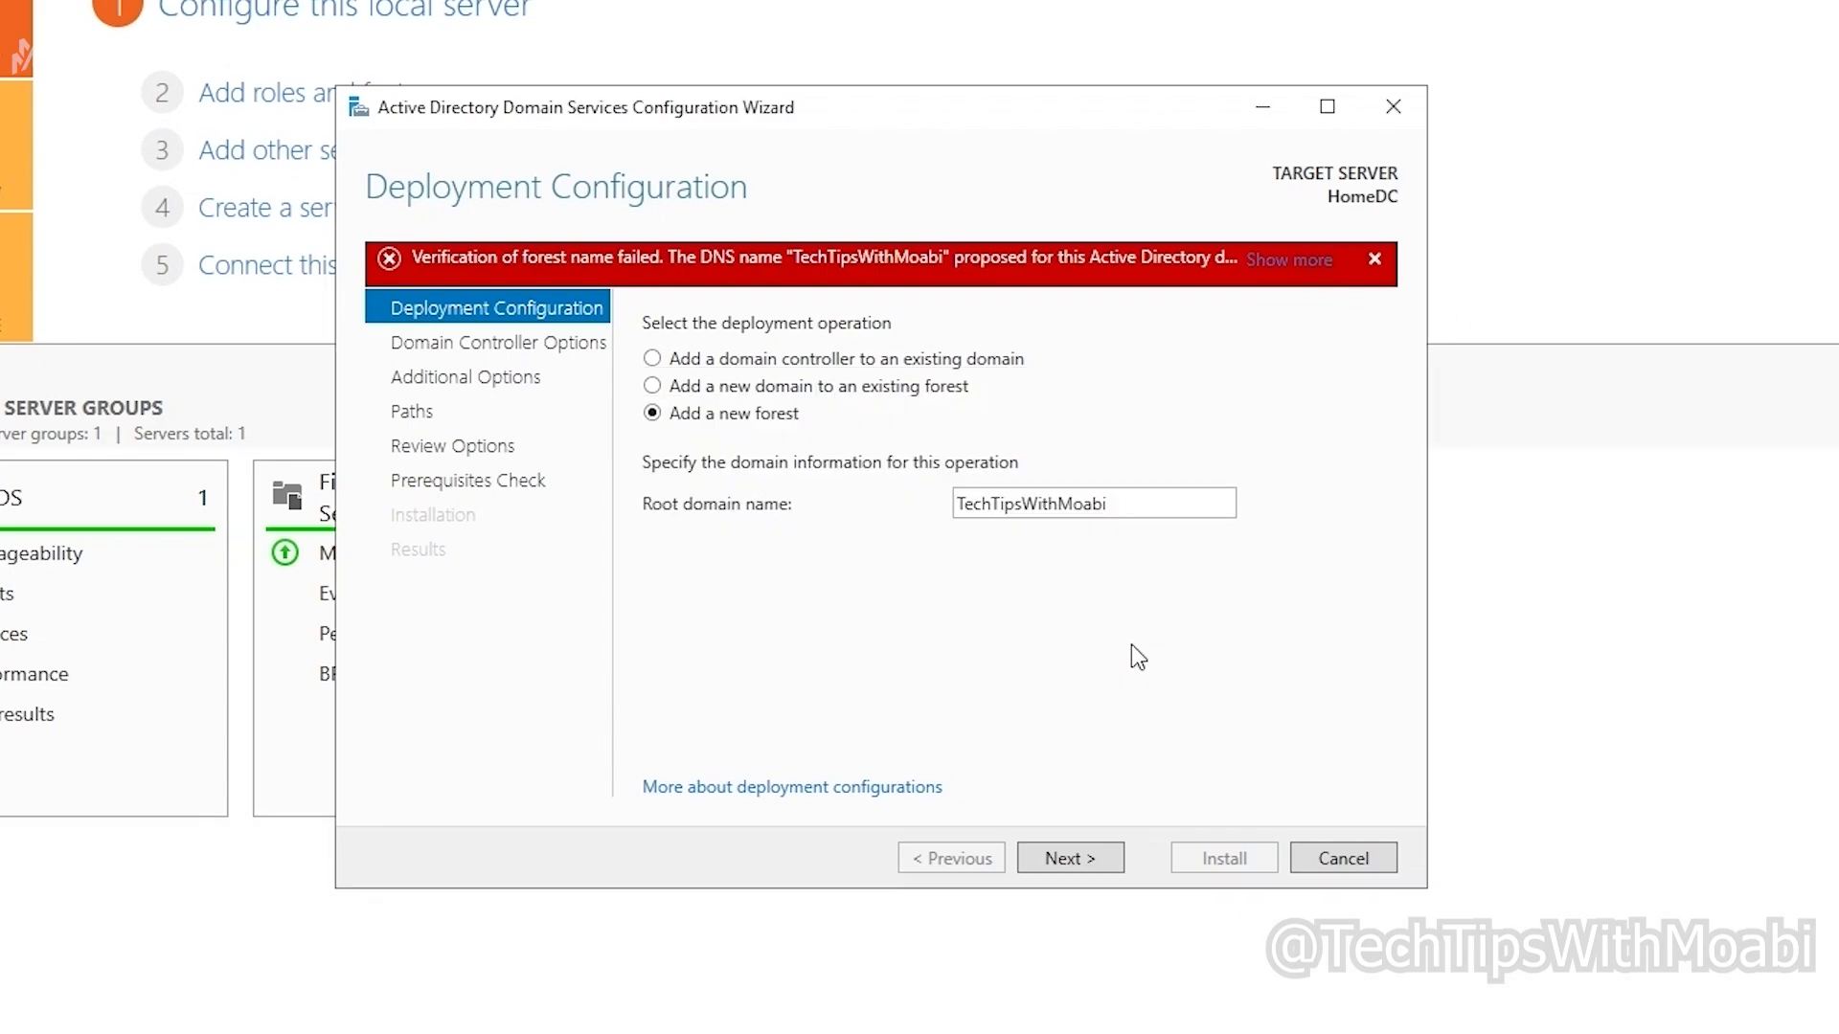
# Step: Correct the root domain name to 'TechTipsWithMoabi.com' and continue to Domain Controller Options
pyautogui.click(1143, 499)
pyautogui.click(1143, 499)
pyautogui.write('.com')
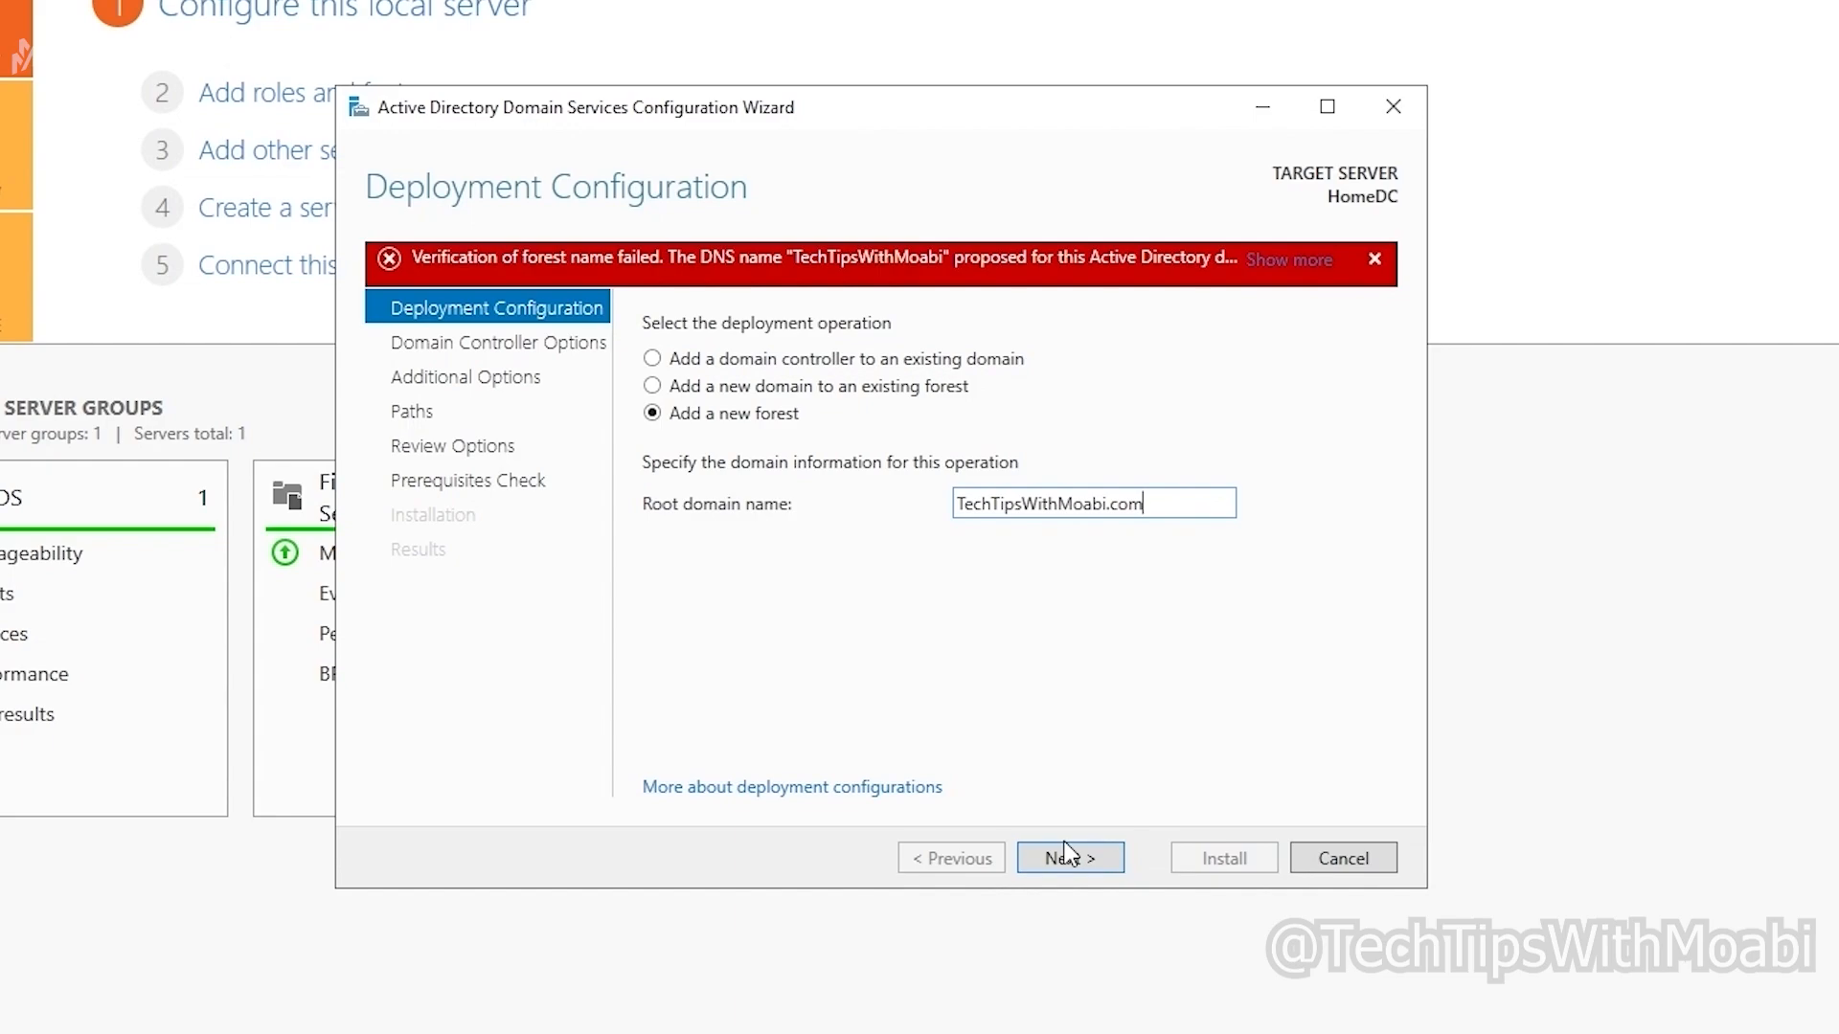
pyautogui.click(1067, 858)
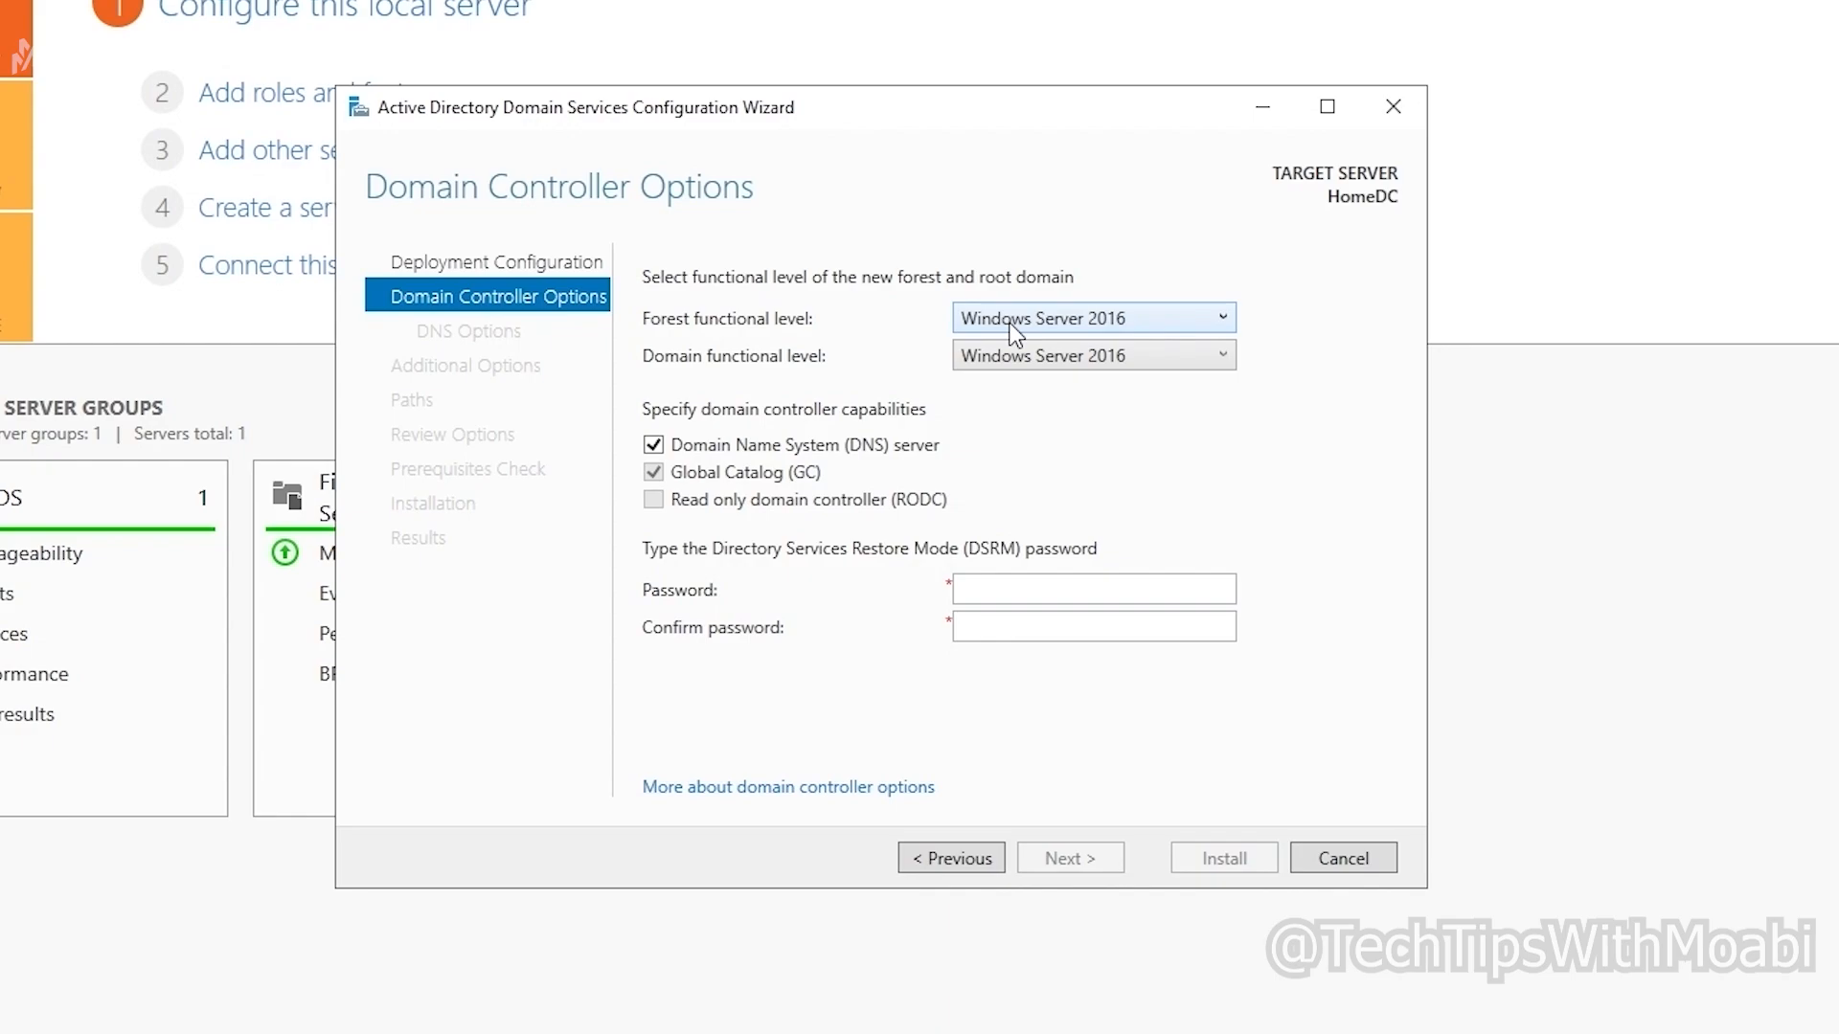
pyautogui.click(1010, 323)
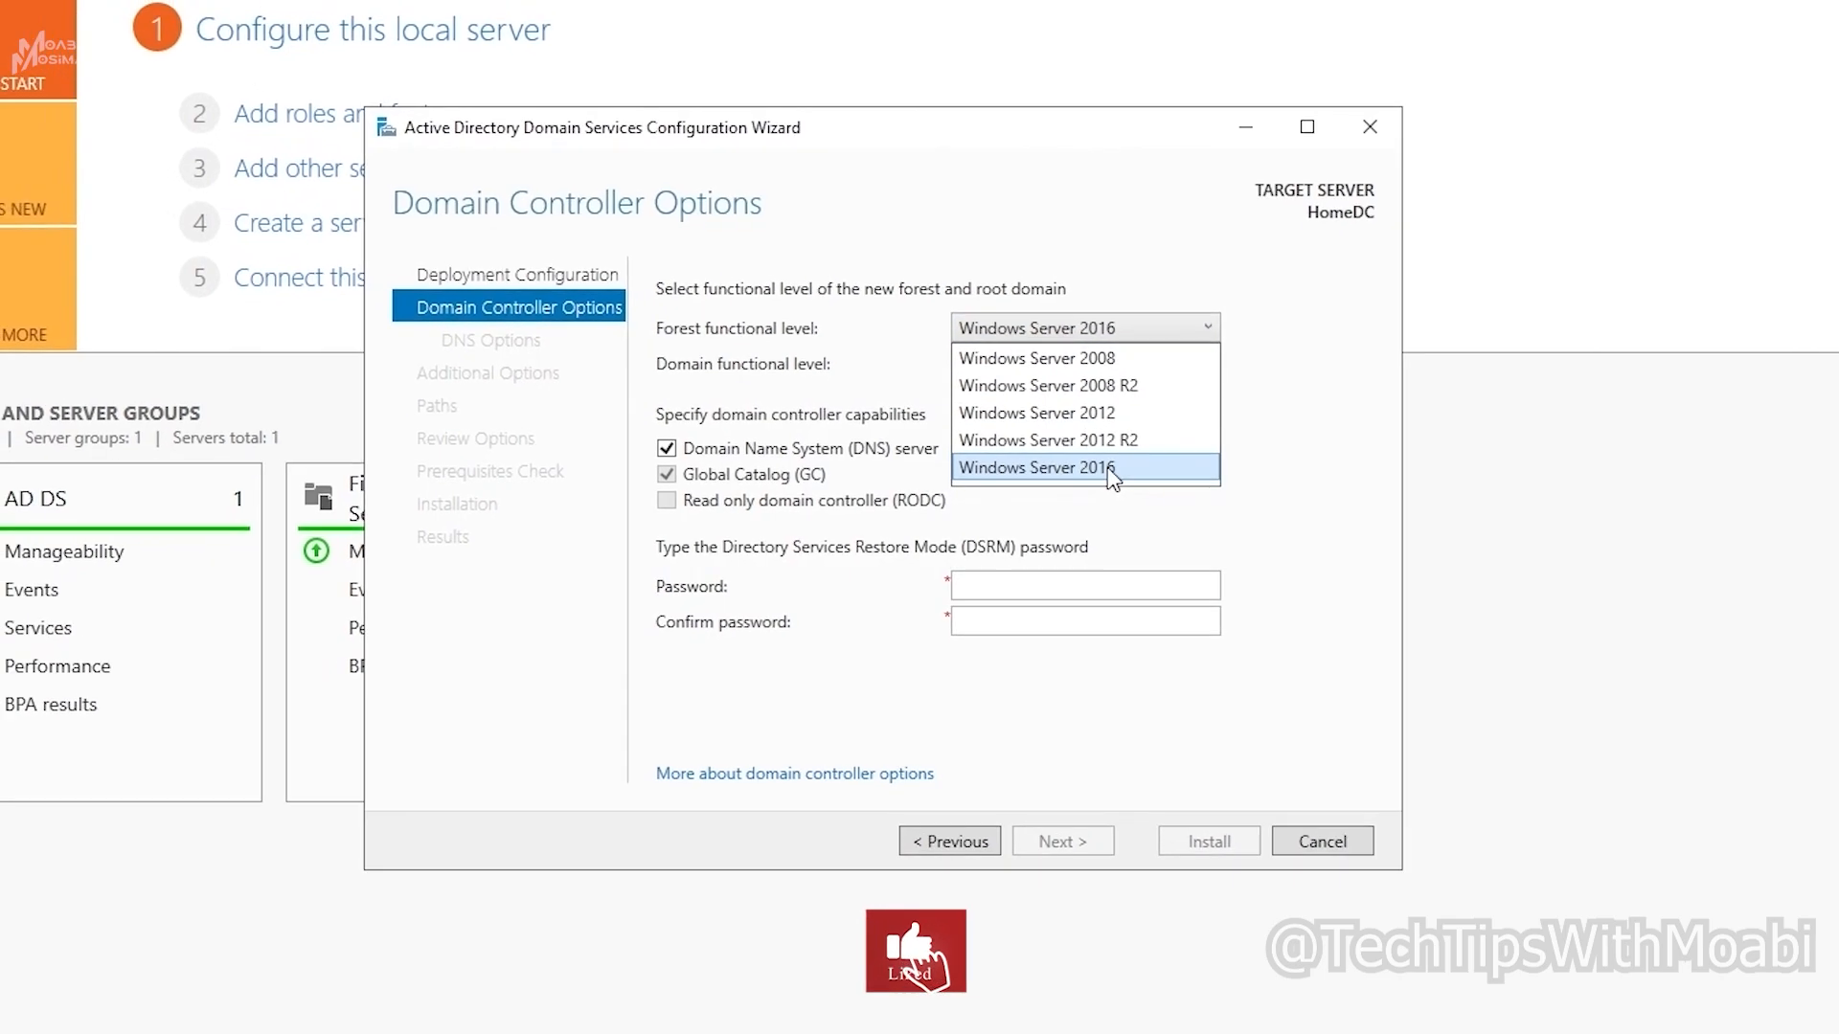
pyautogui.click(1092, 474)
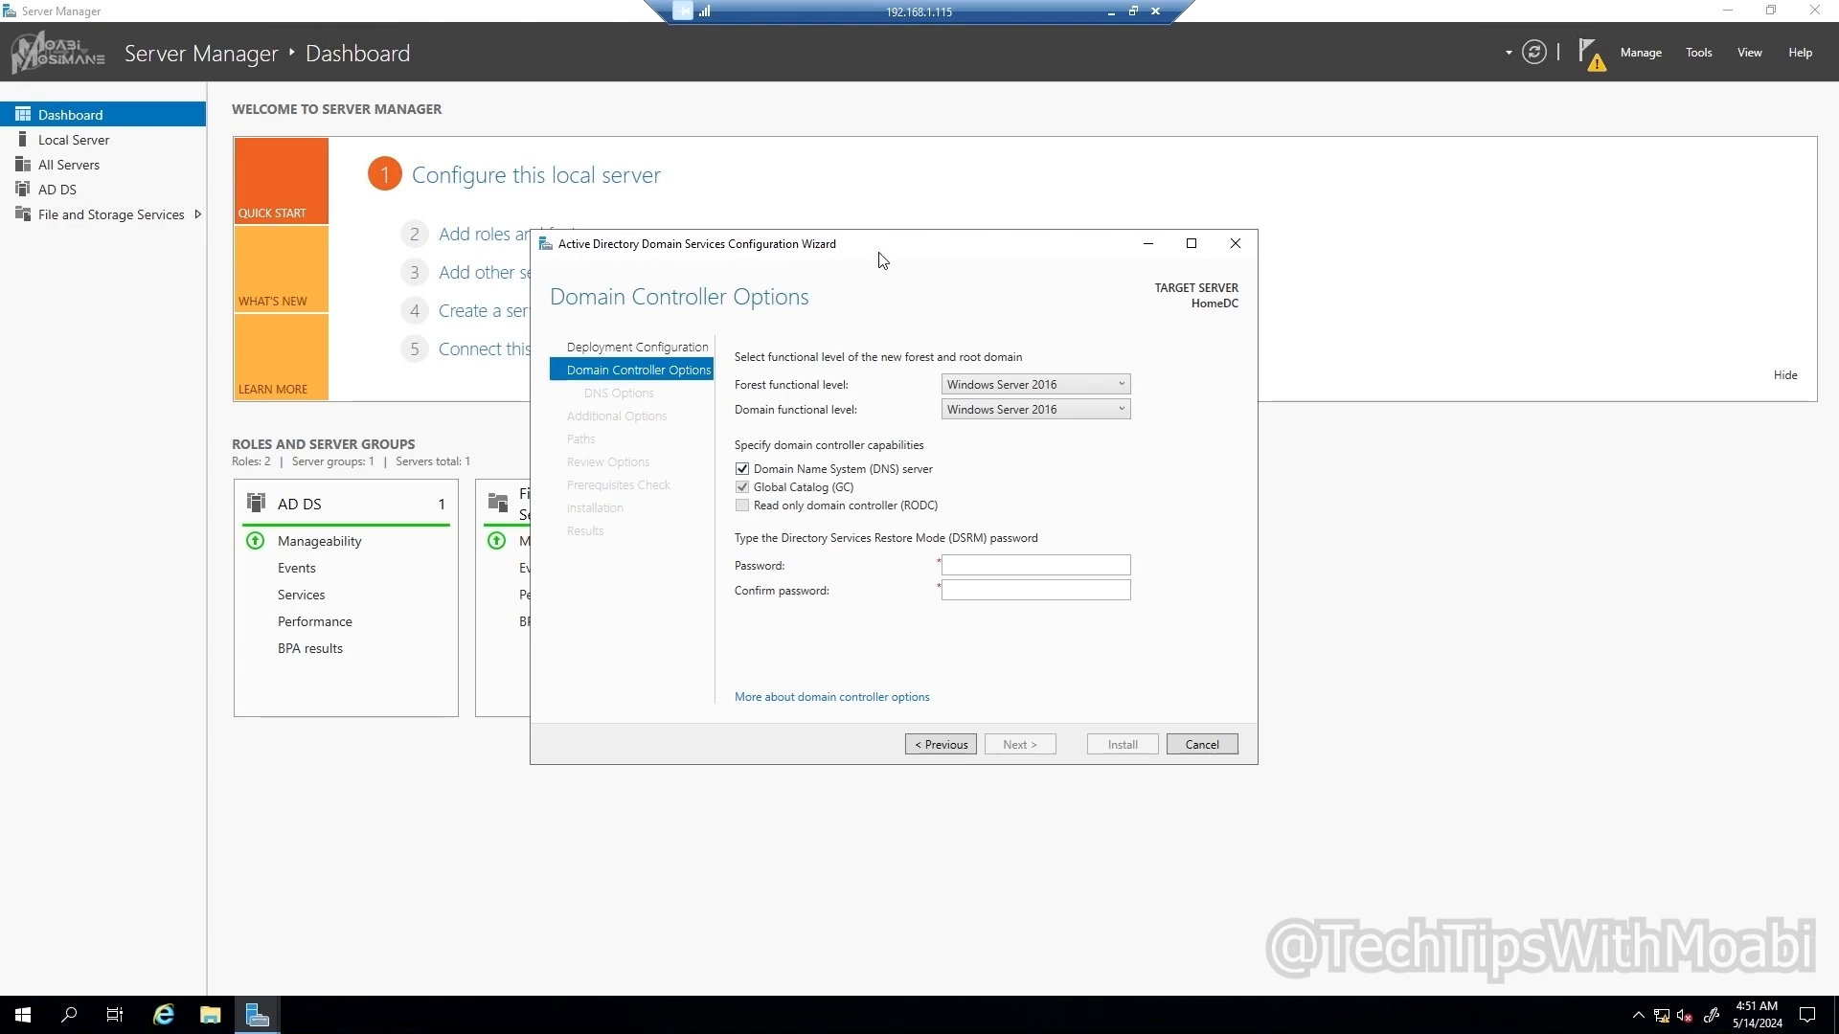
pyautogui.moveTo(1199, 249); pyautogui.dragTo(1354, 249)
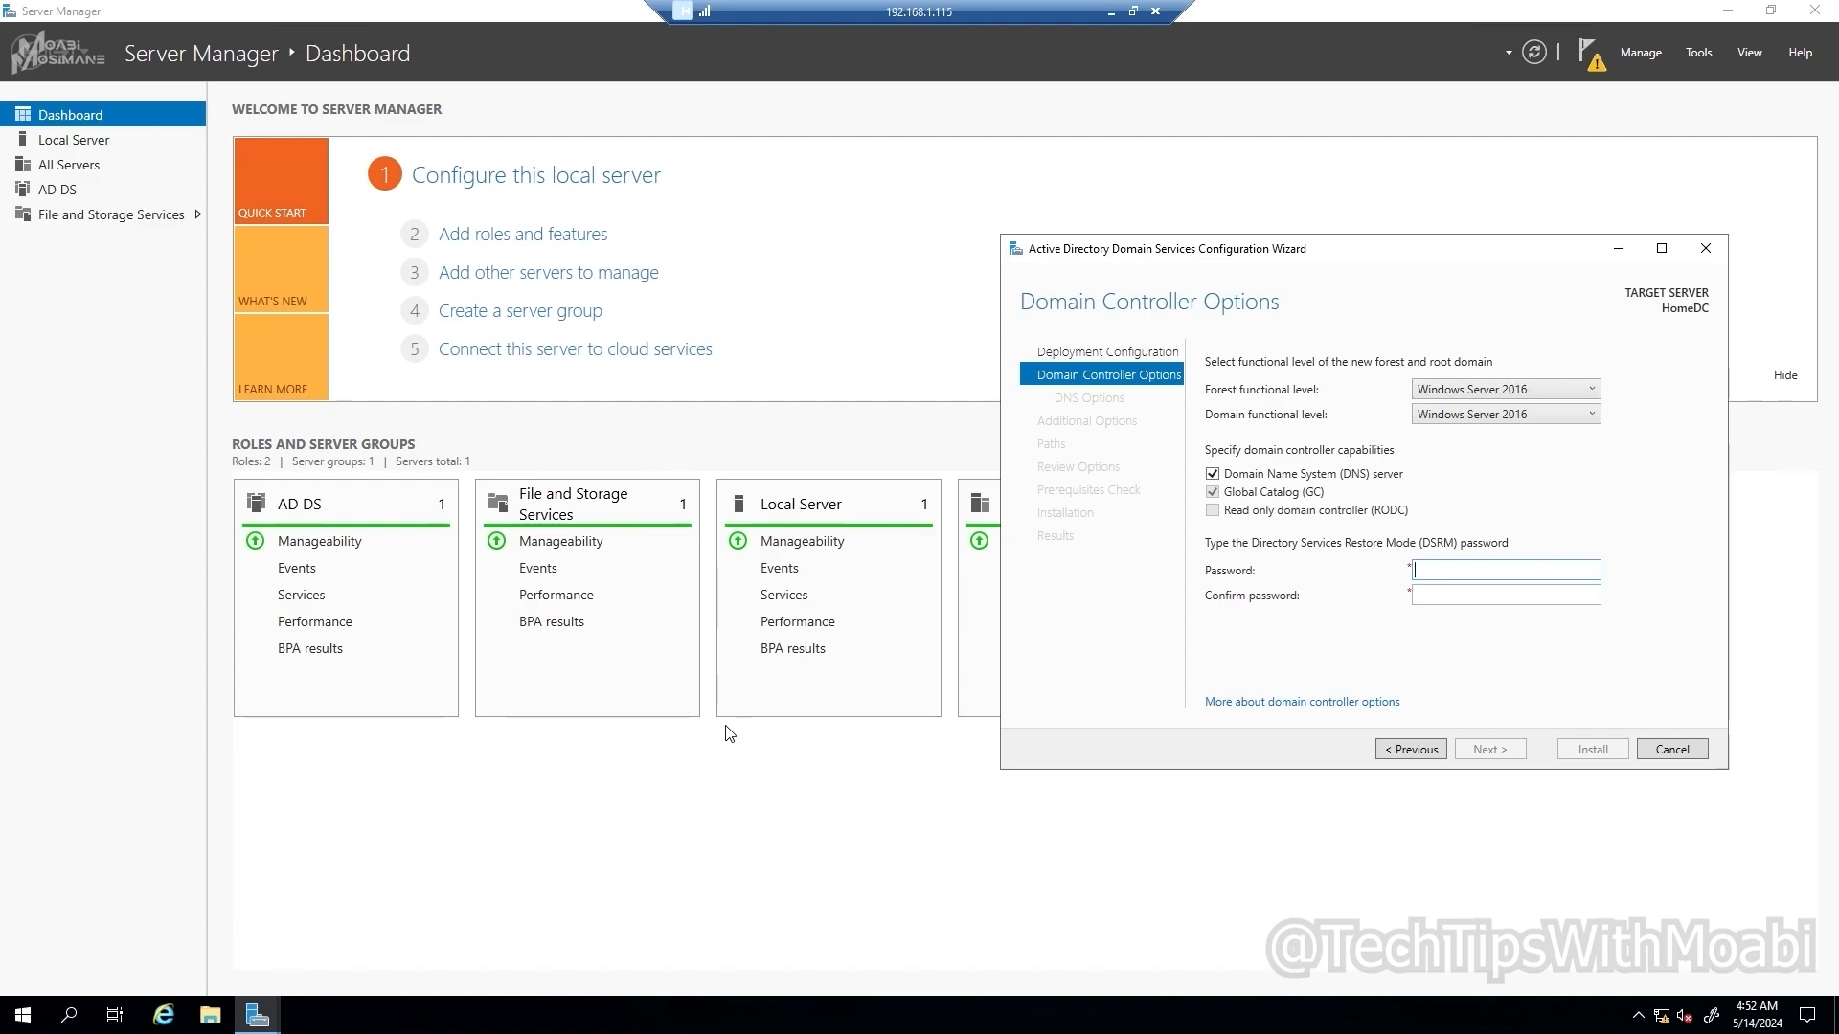
pyautogui.moveTo(1283, 256); pyautogui.dragTo(779, 302)
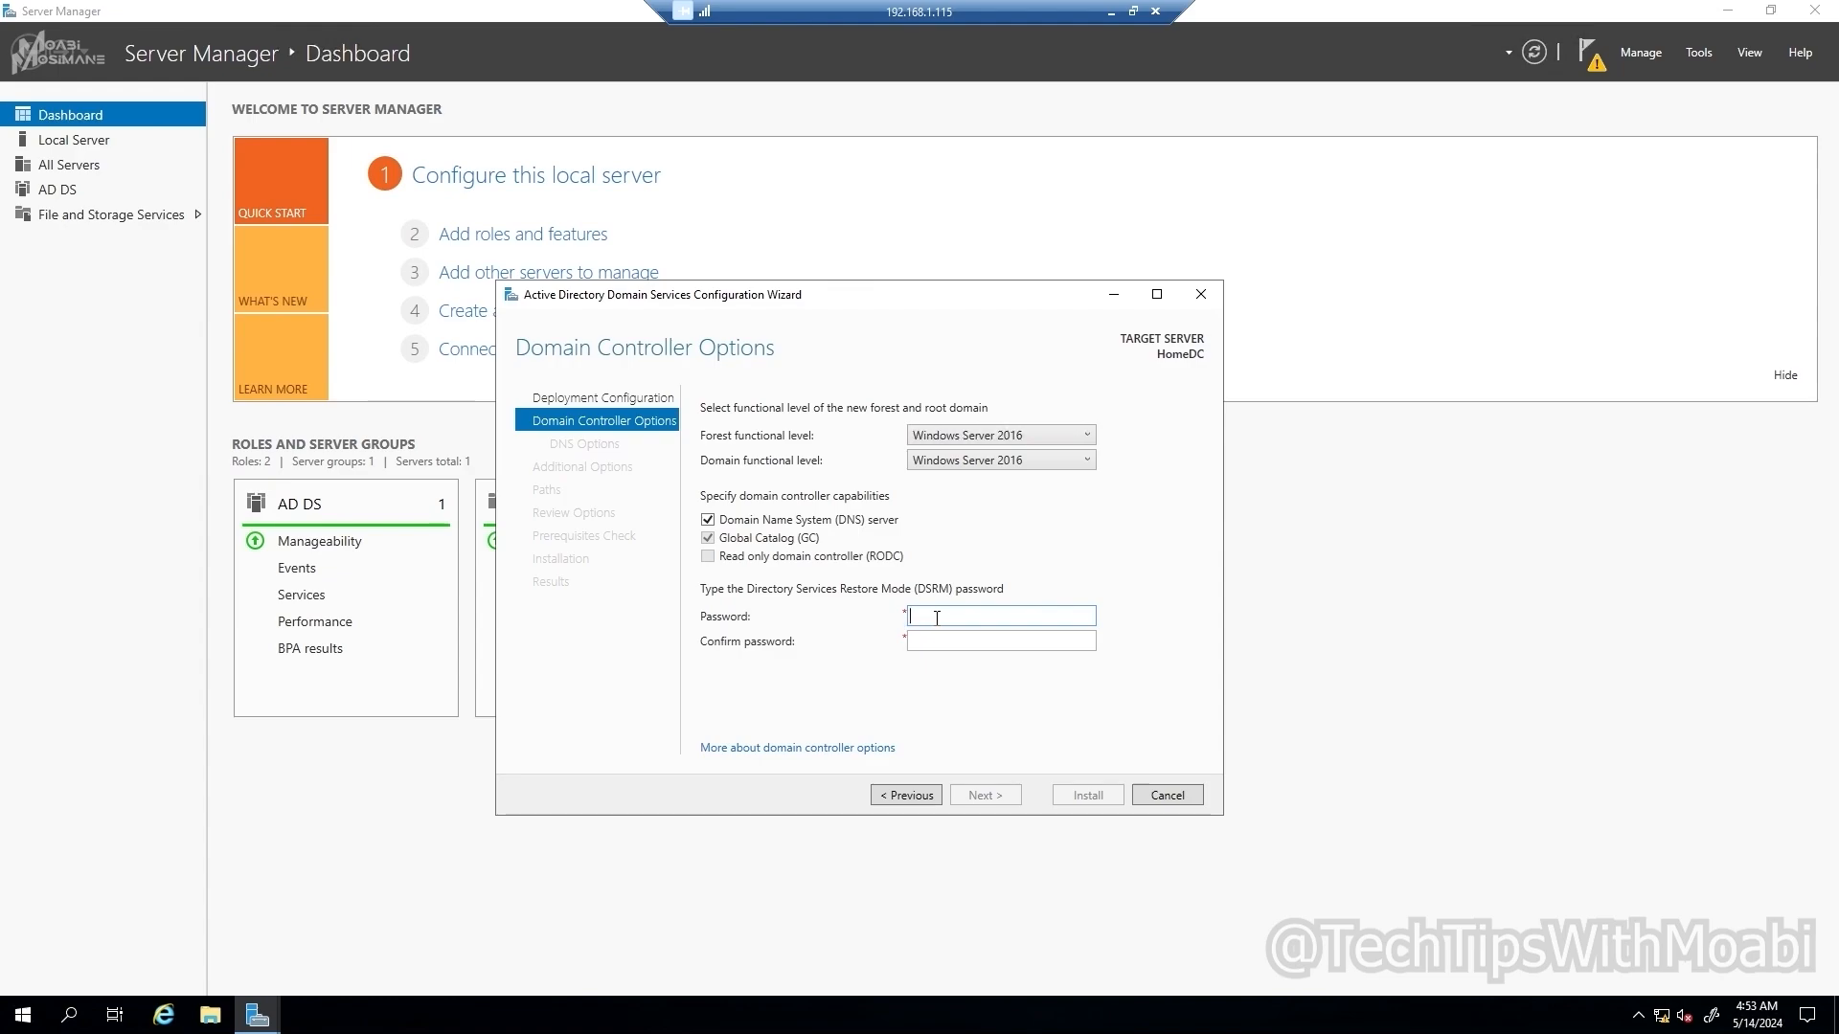
# Step: Enter and confirm the DSRM password, then advance to DNS Options
pyautogui.write('P@ssw0')
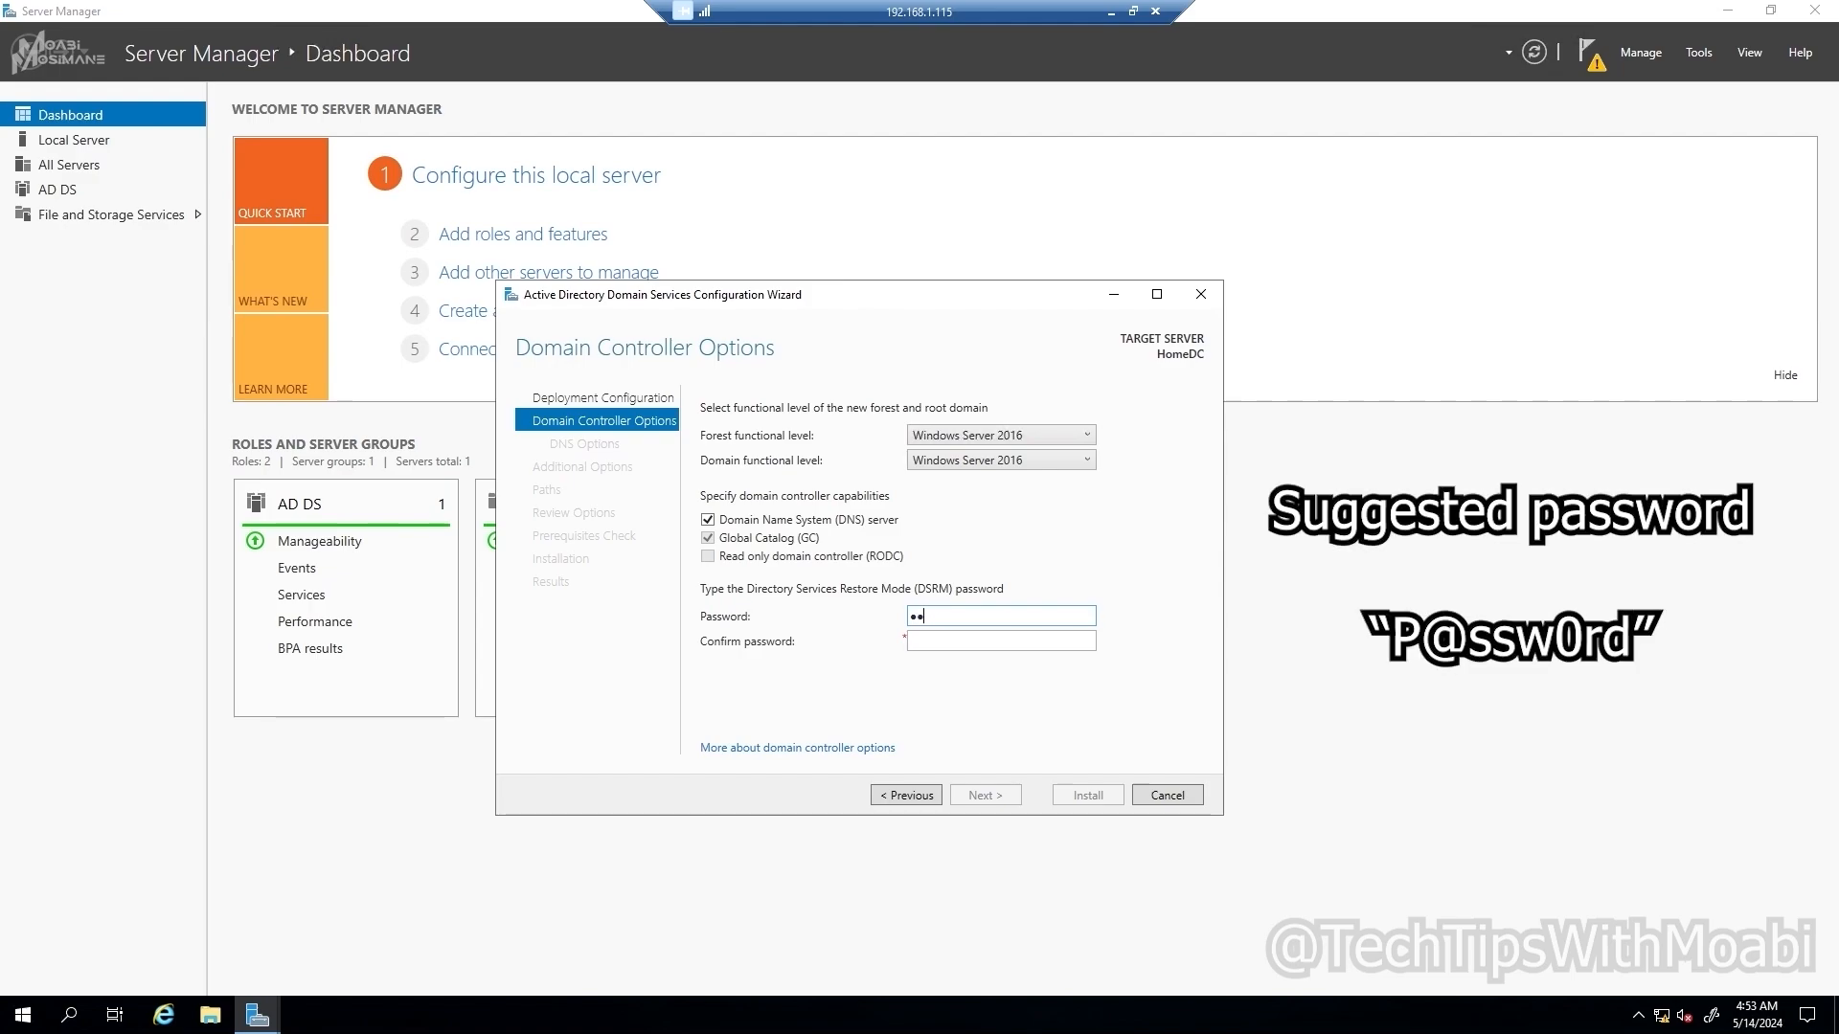
pyautogui.press('BackSpace')
pyautogui.press('BackSpace')
pyautogui.press('BackSpace')
pyautogui.press('BackSpace')
pyautogui.press('BackSpace')
pyautogui.press('BackSpace')
pyautogui.write('••••••••••')
pyautogui.press('Tab')
pyautogui.write('••••••••••')
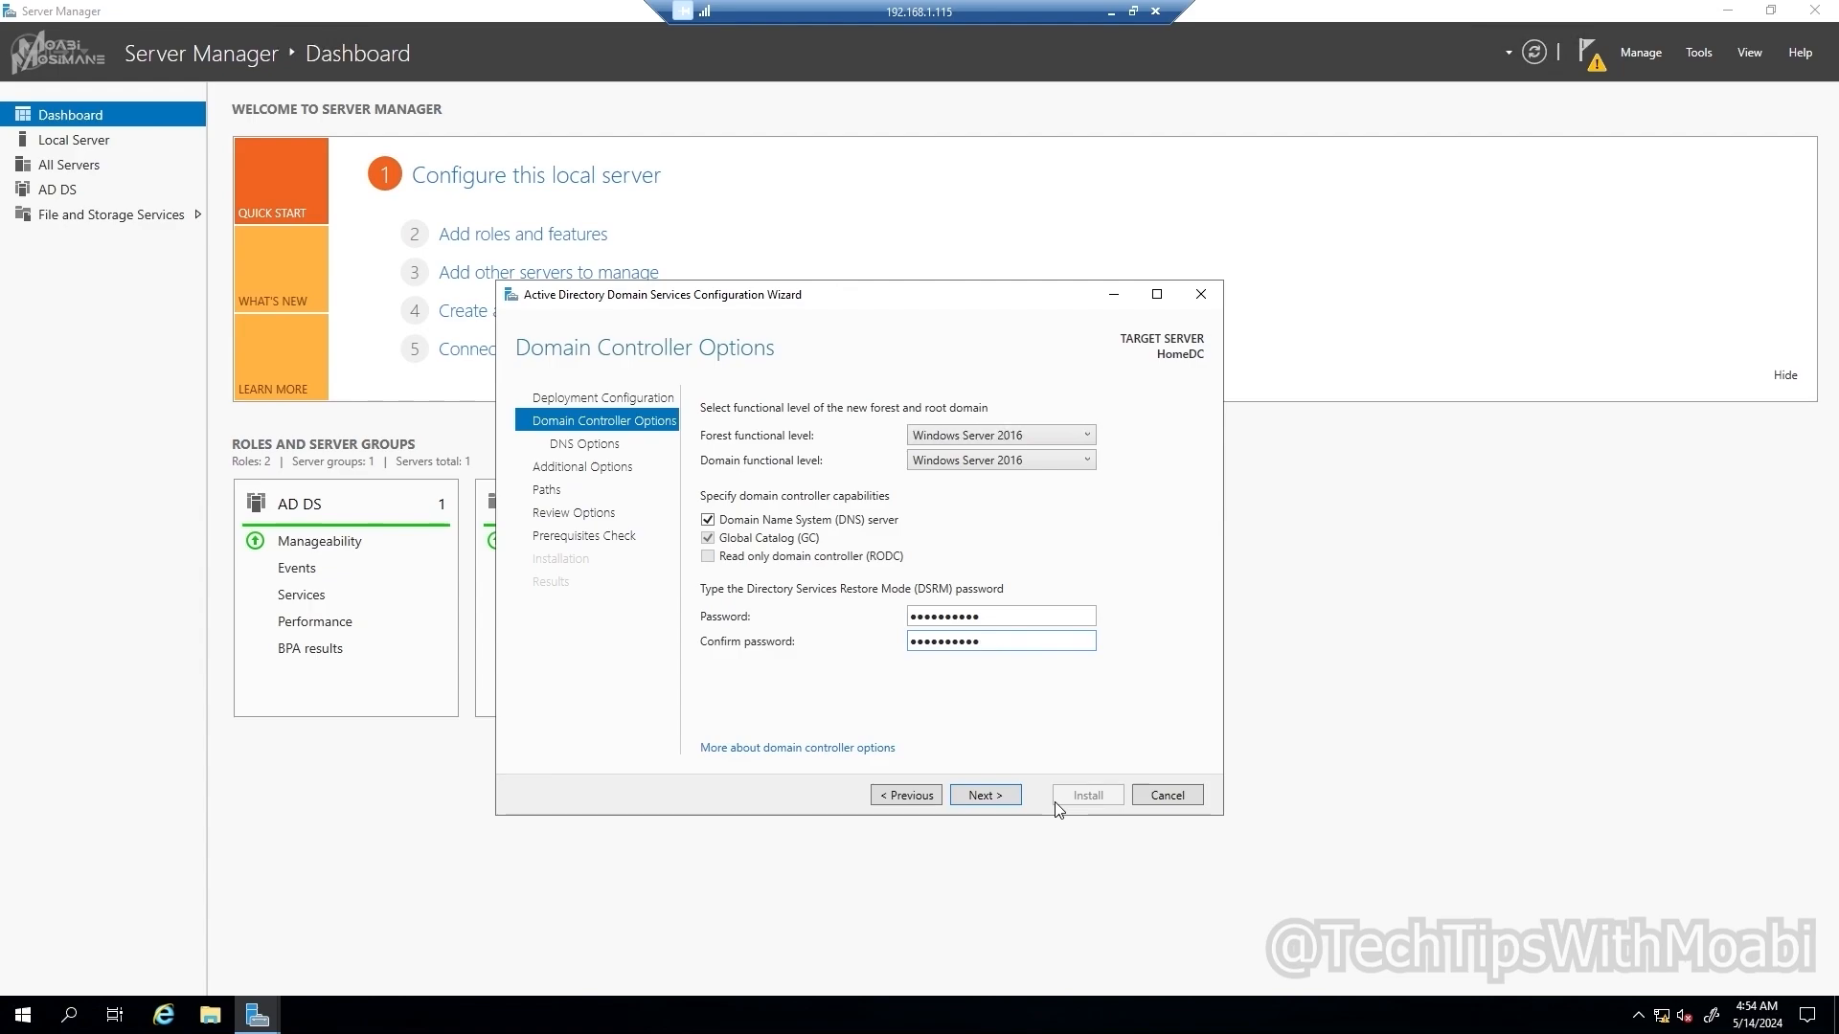
pyautogui.click(1003, 797)
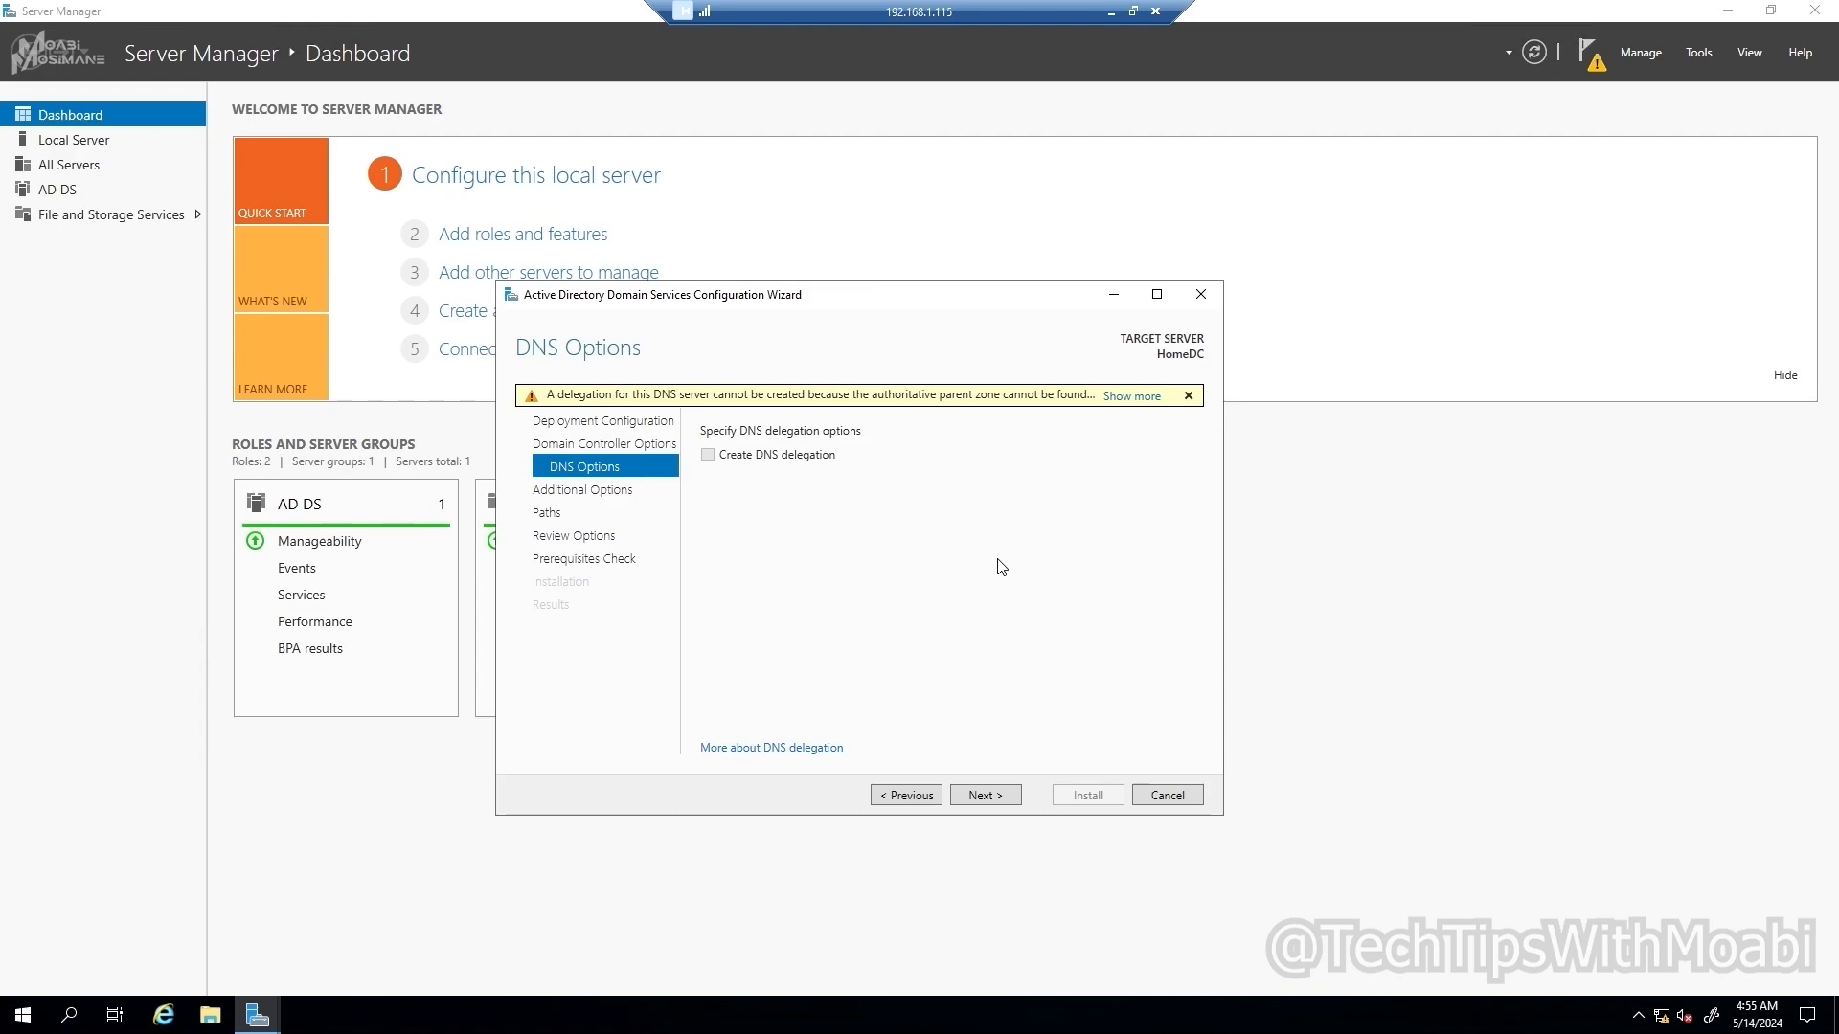
# Step: Dismiss the DNS delegation warning and accept NetBIOS name TECHTIPSWITHMOABI and default folder paths
pyautogui.click(1147, 399)
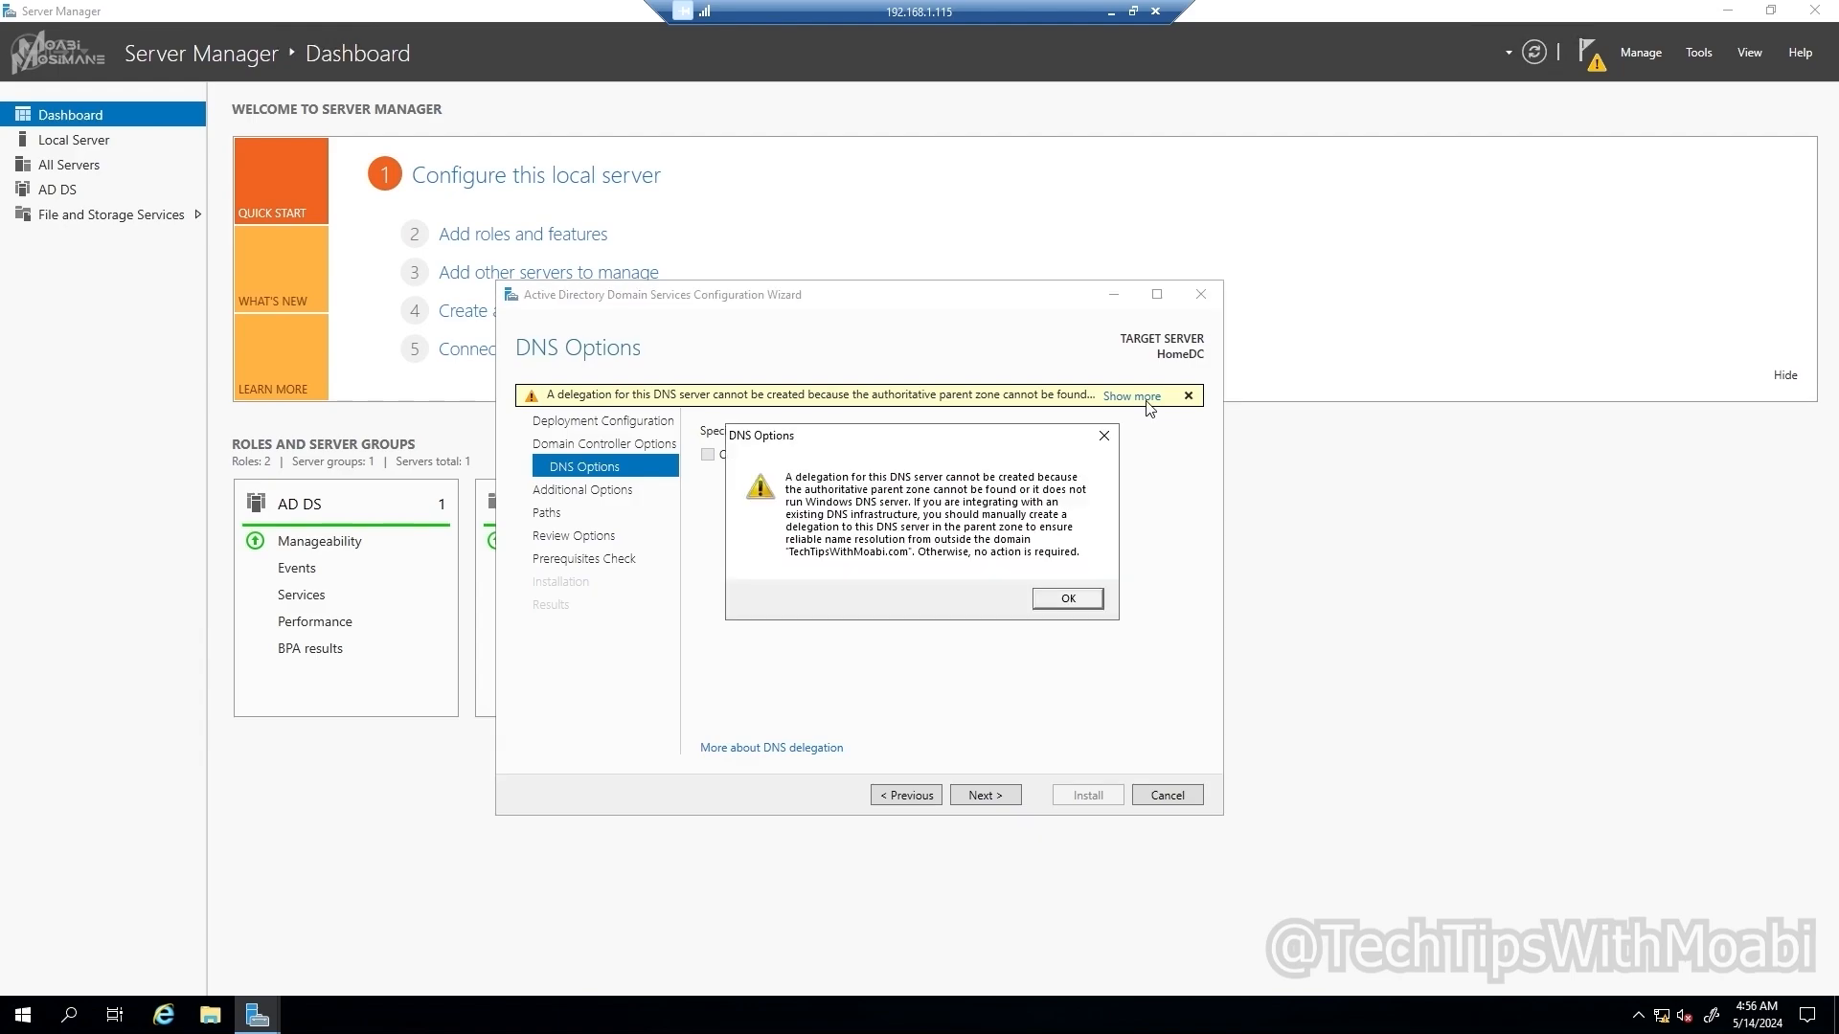
pyautogui.click(1070, 602)
pyautogui.click(981, 792)
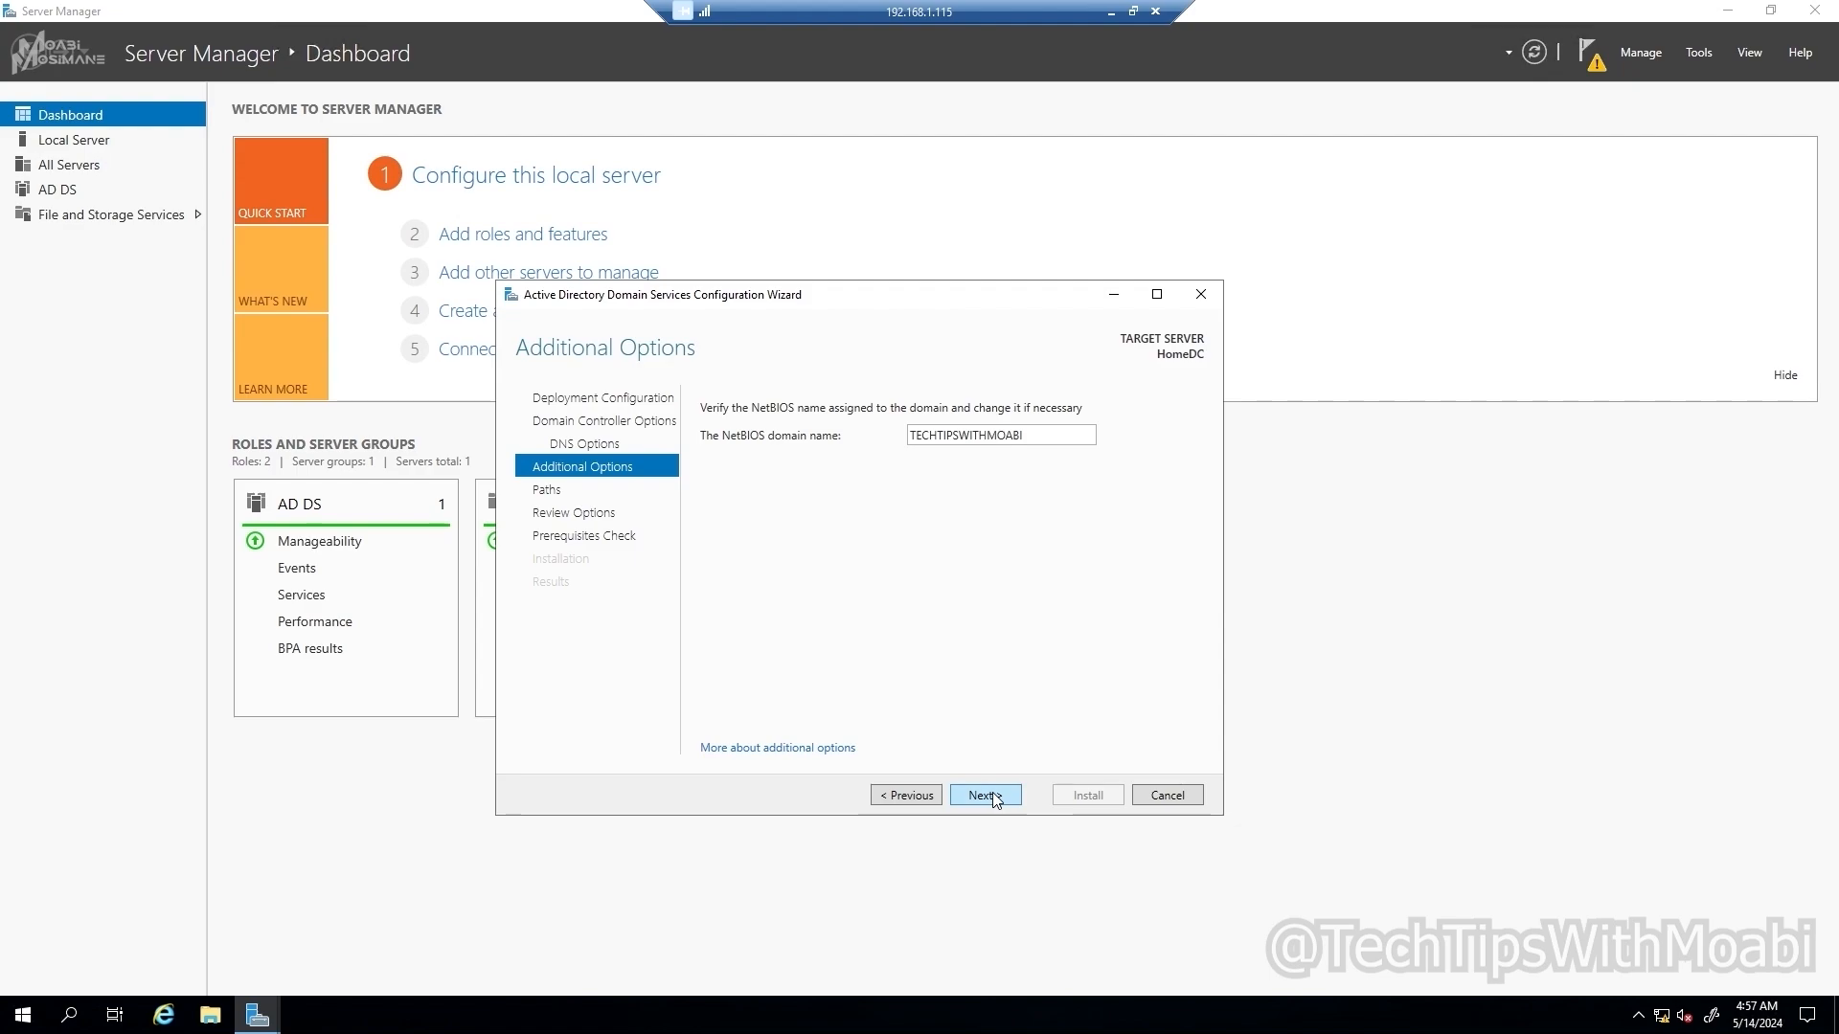
pyautogui.click(994, 797)
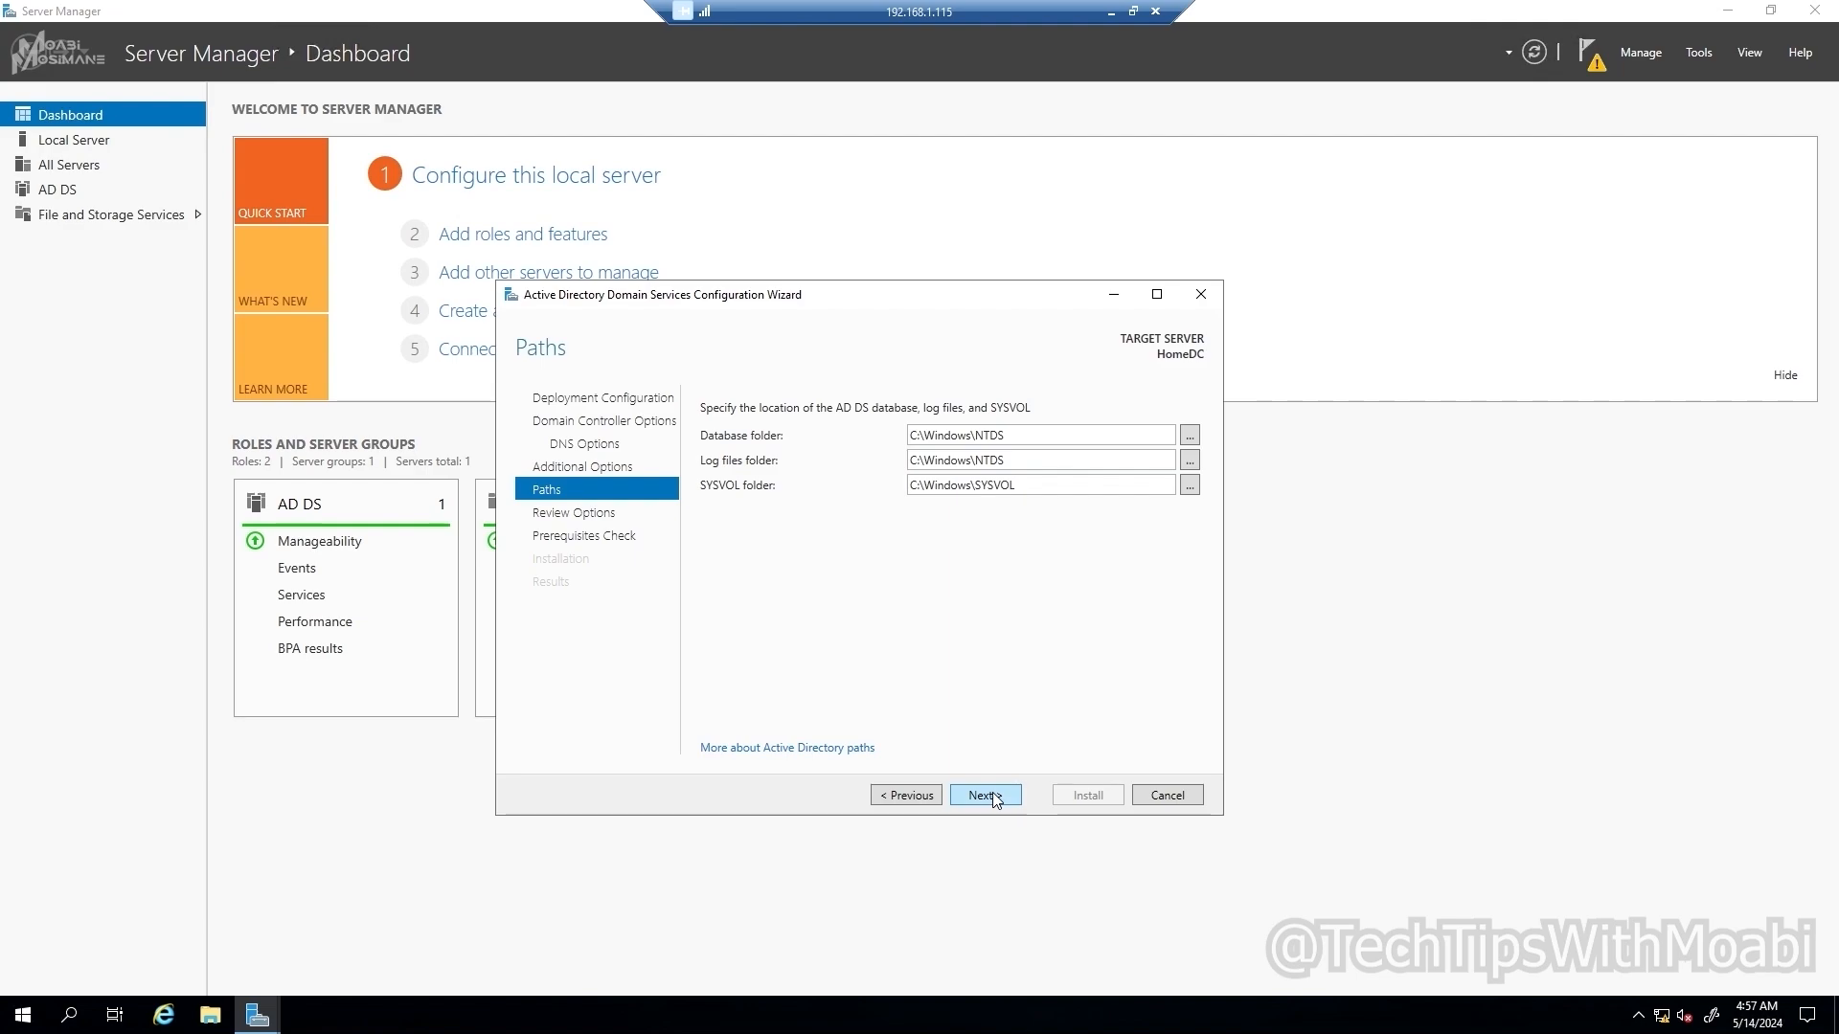
pyautogui.click(994, 797)
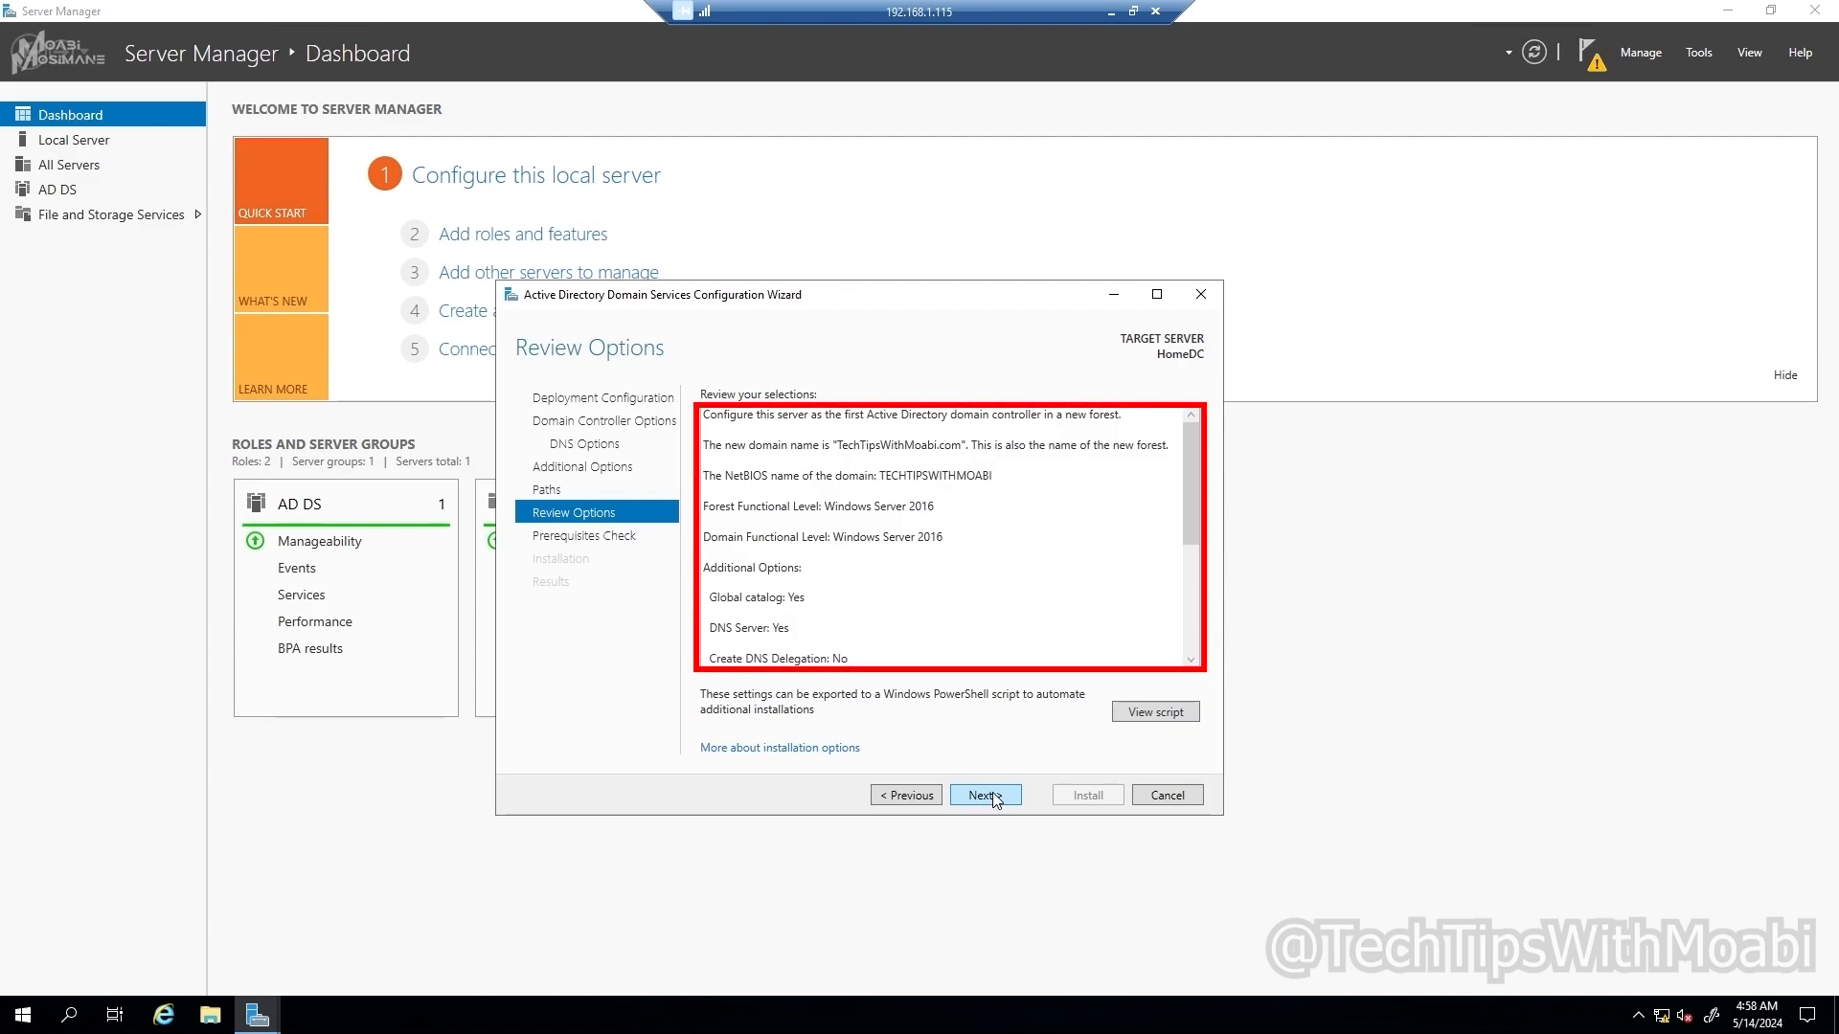
pyautogui.scroll(-1, 843, 546)
pyautogui.scroll(1, 843, 546)
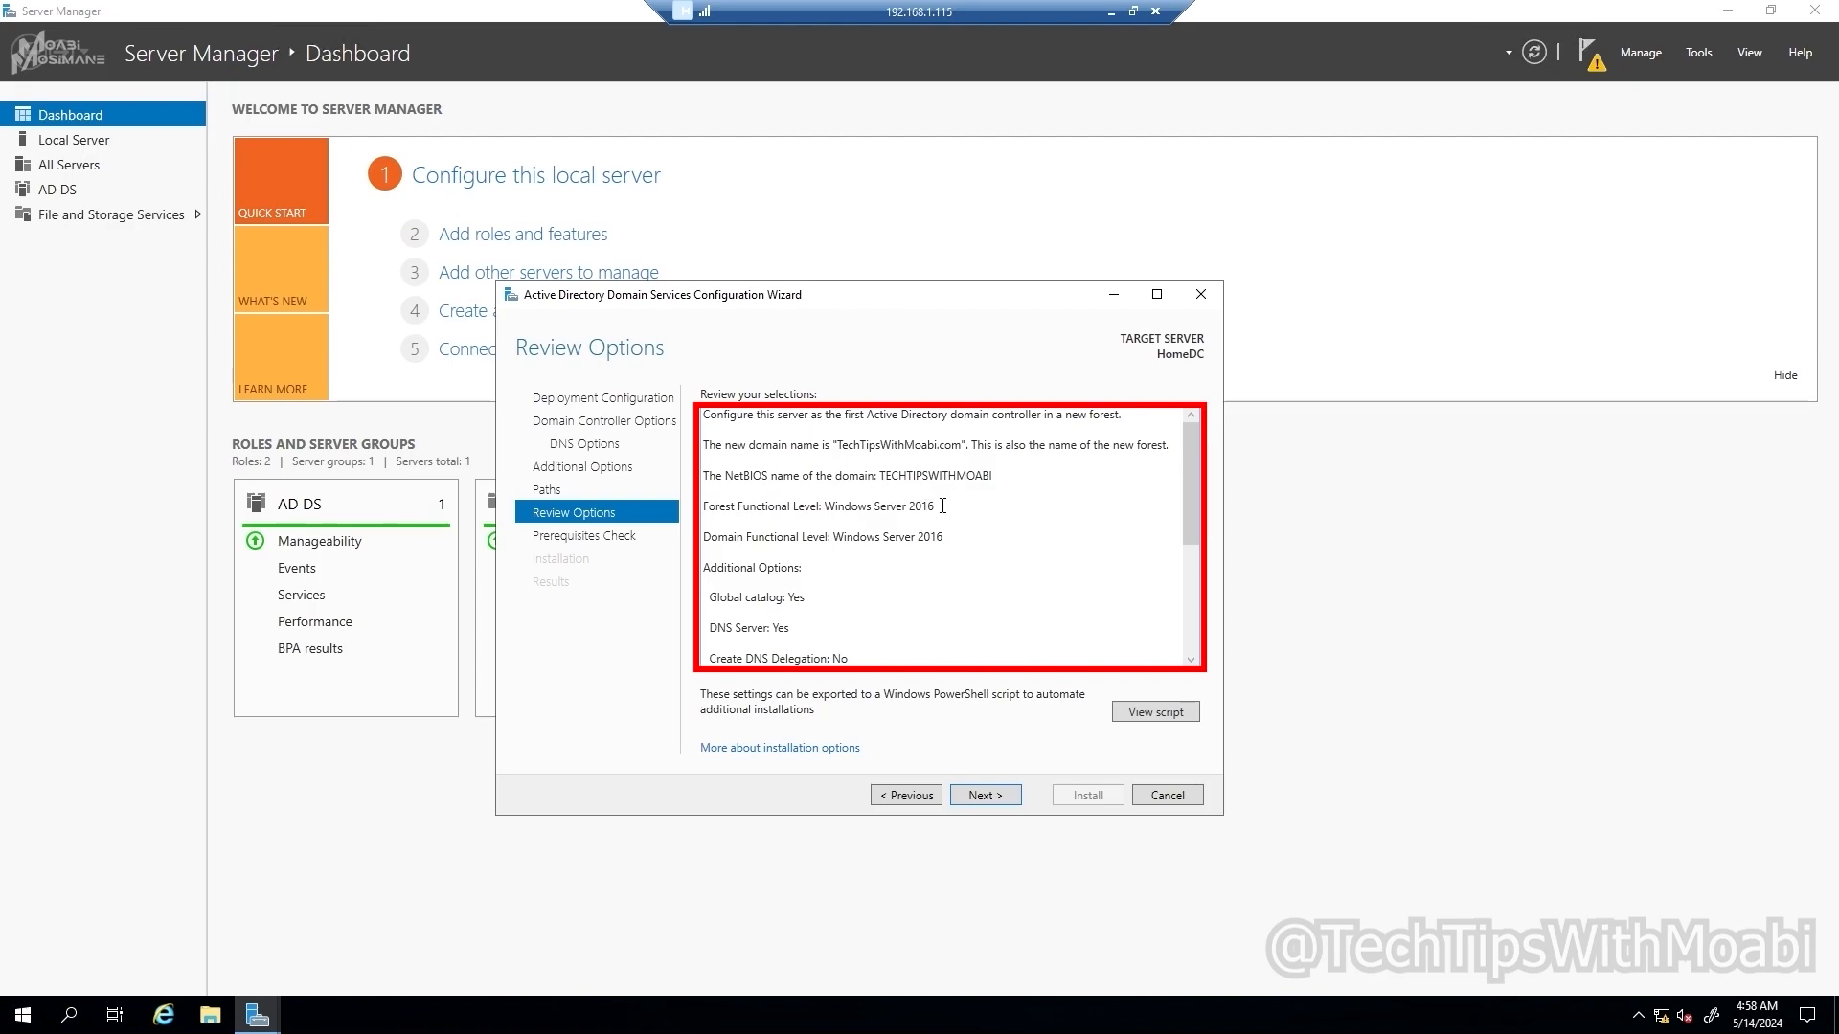
pyautogui.scroll(-1, 862, 589)
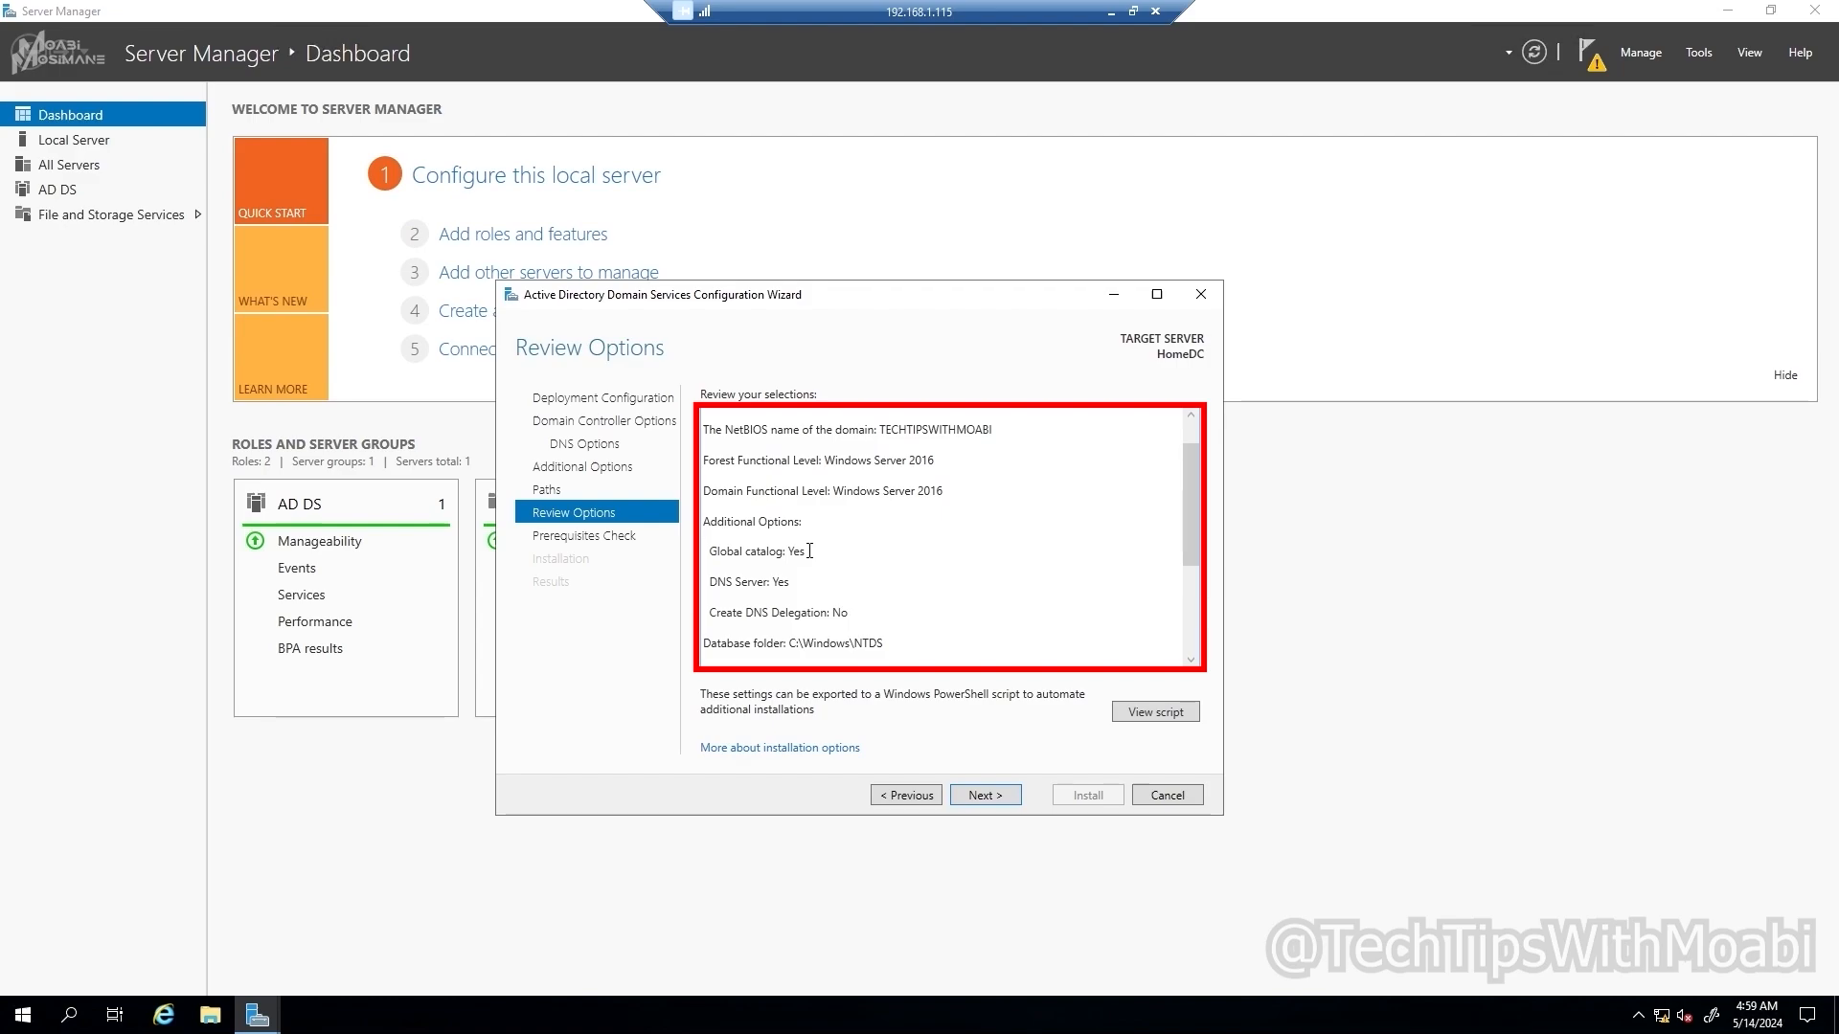
pyautogui.scroll(-1, 809, 557)
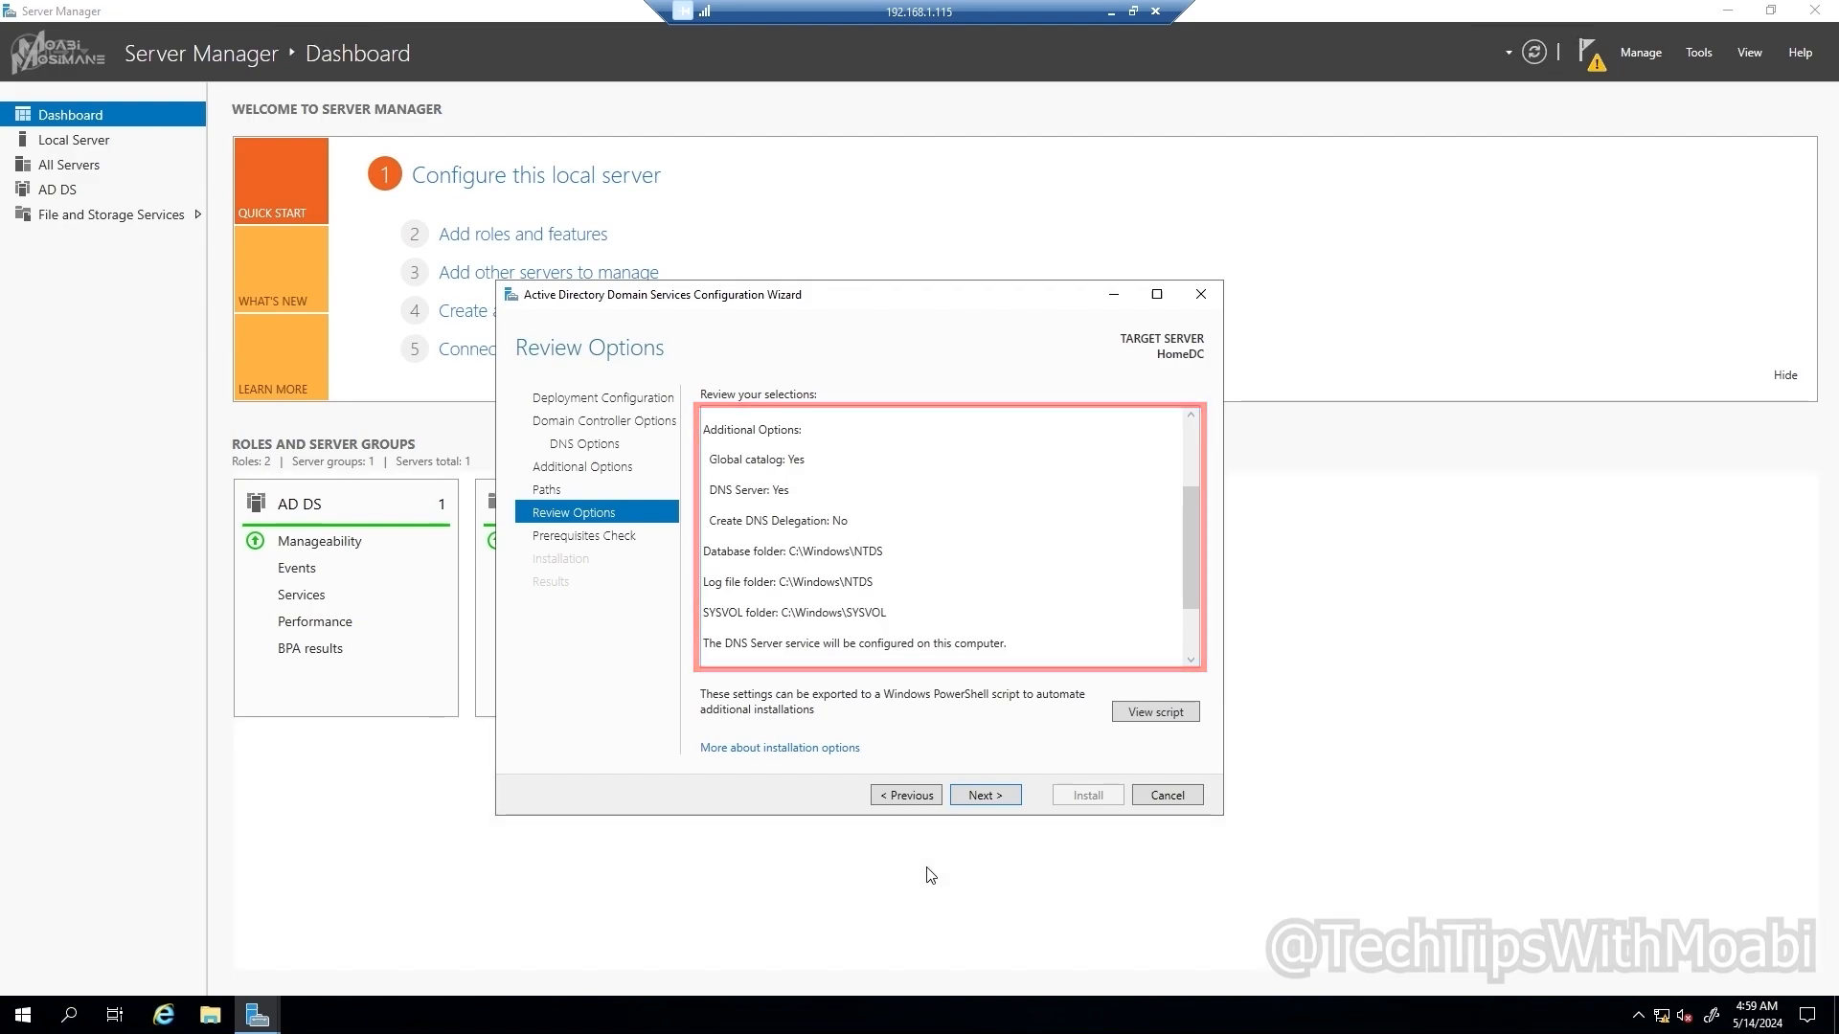
pyautogui.click(977, 795)
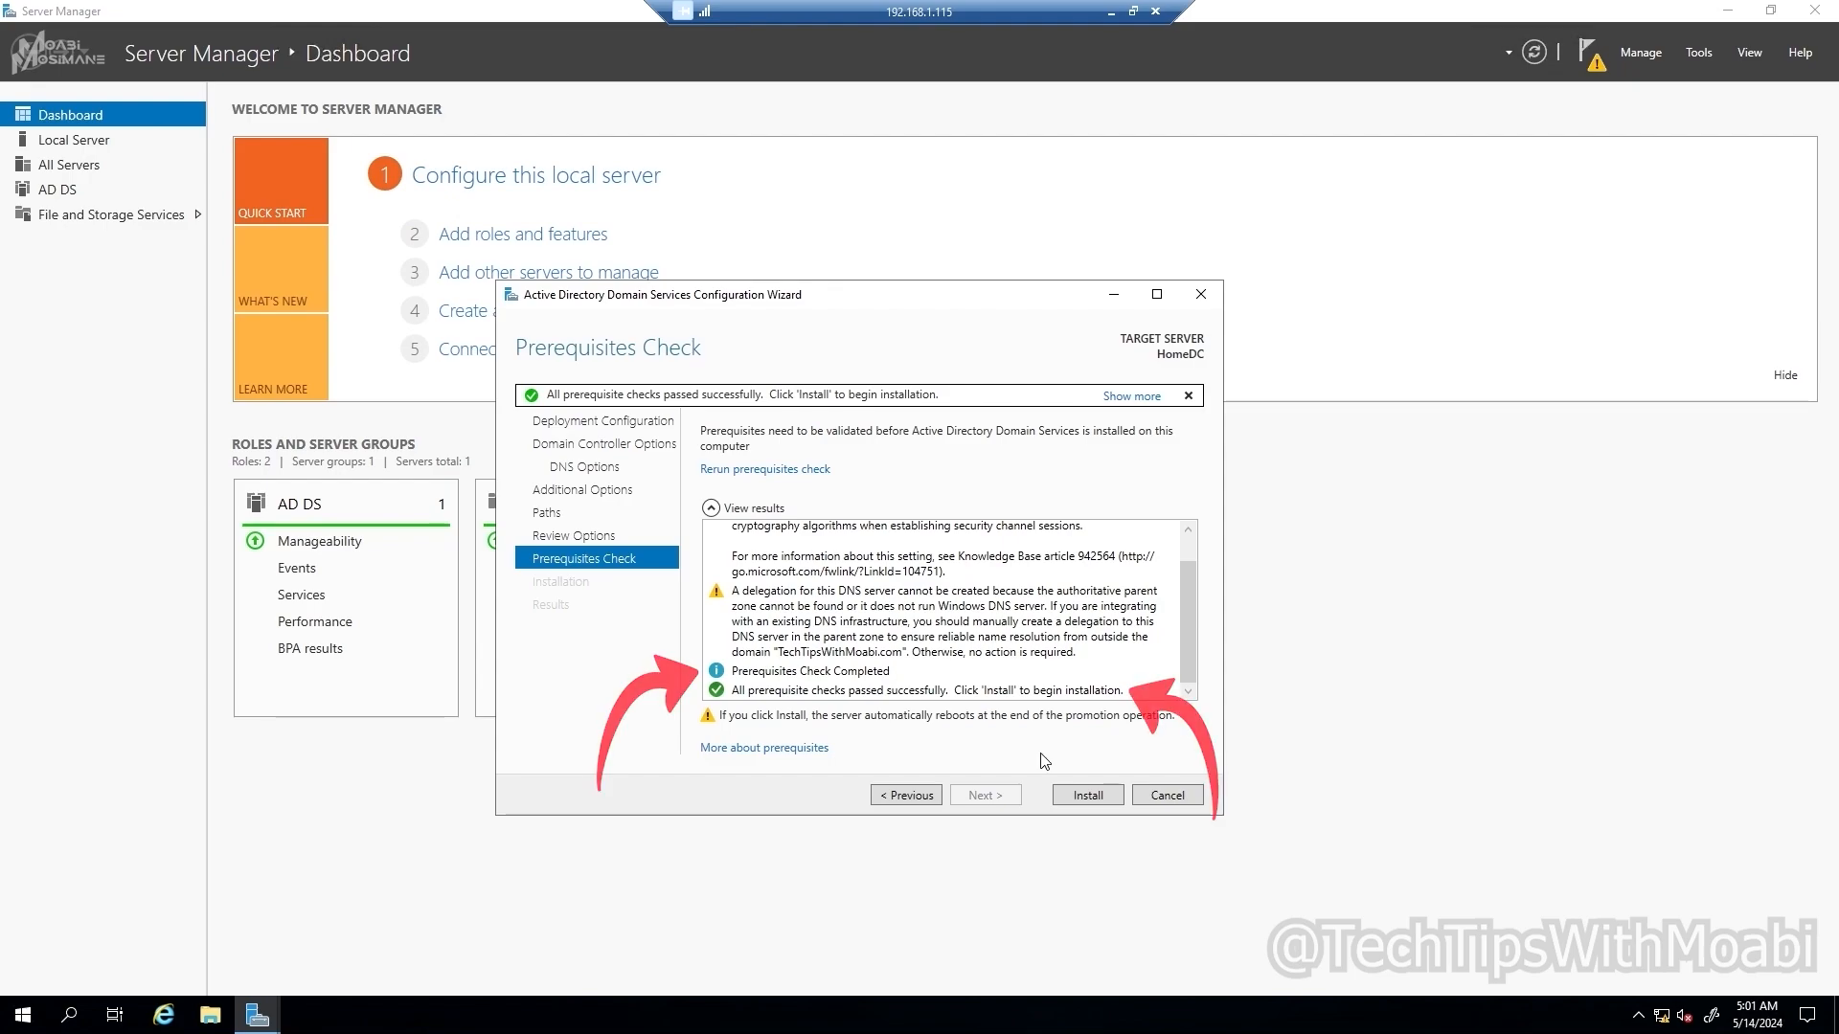
# Step: Install the domain controller once all prerequisite checks pass
pyautogui.click(1075, 796)
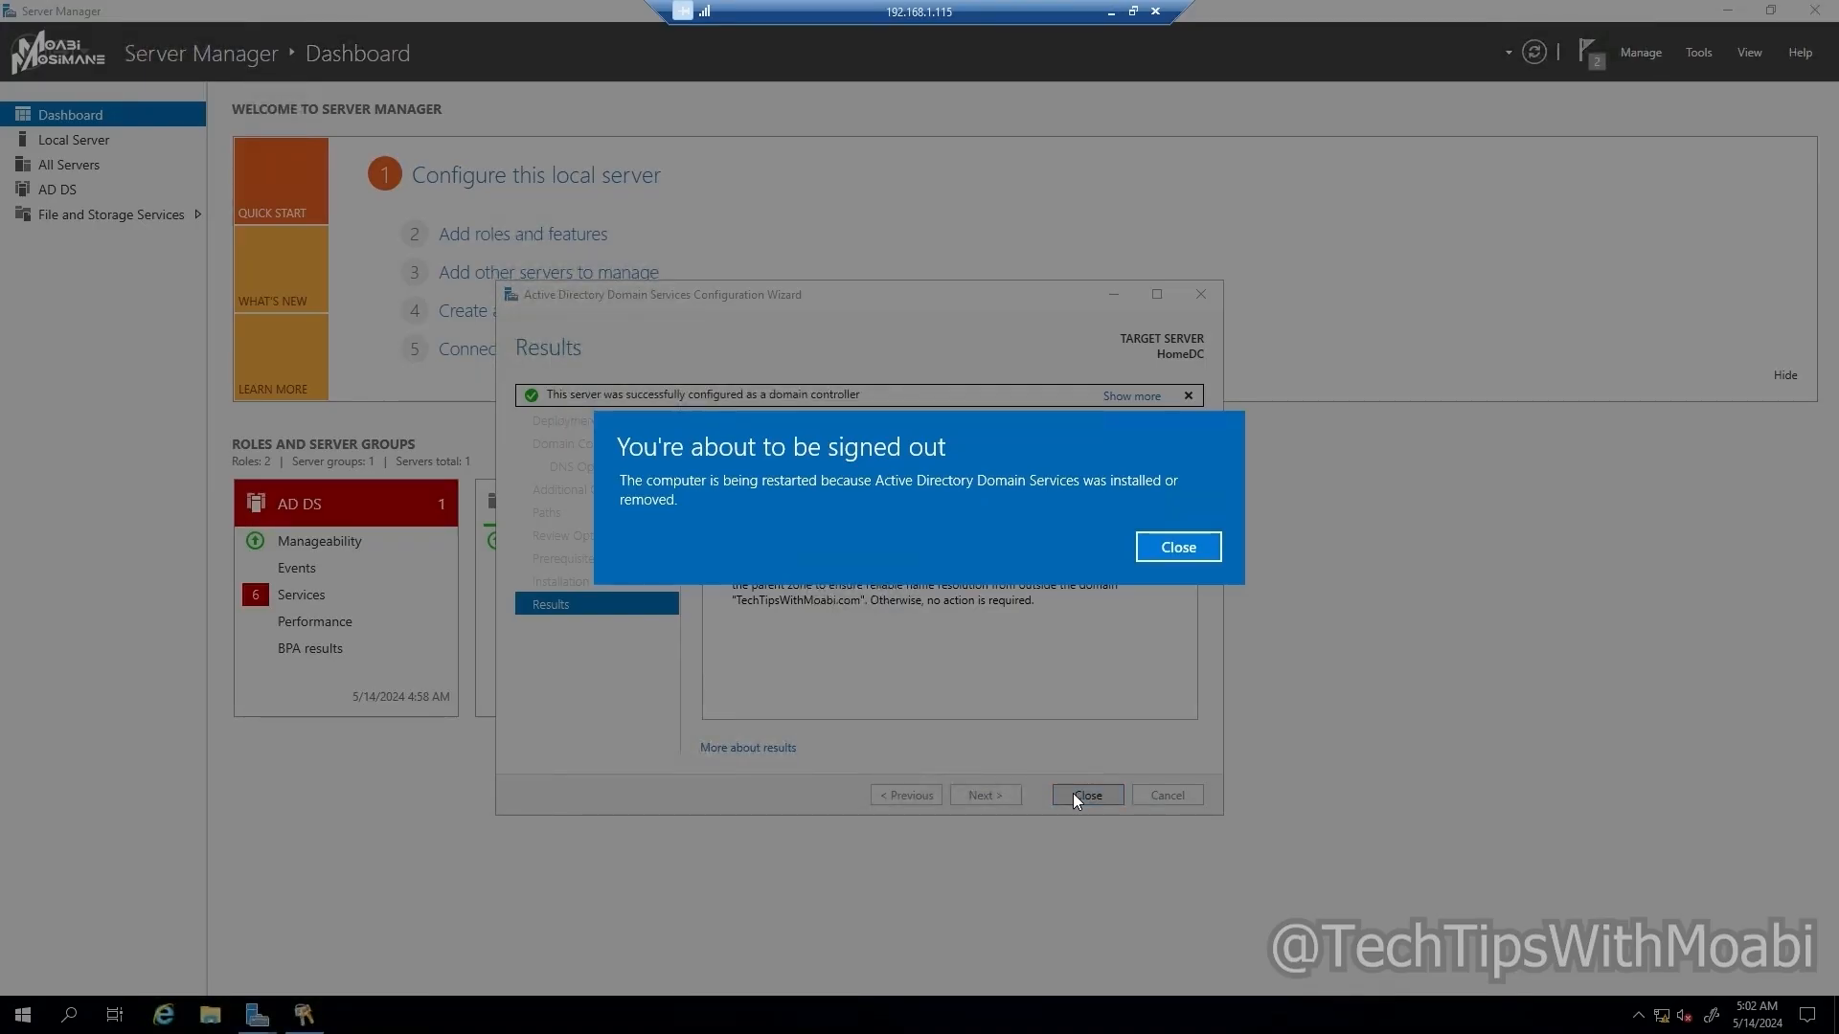
# Step: Close the sign-out notice and finished AD DS wizard, check notifications, and let the server reboot
pyautogui.click(1178, 544)
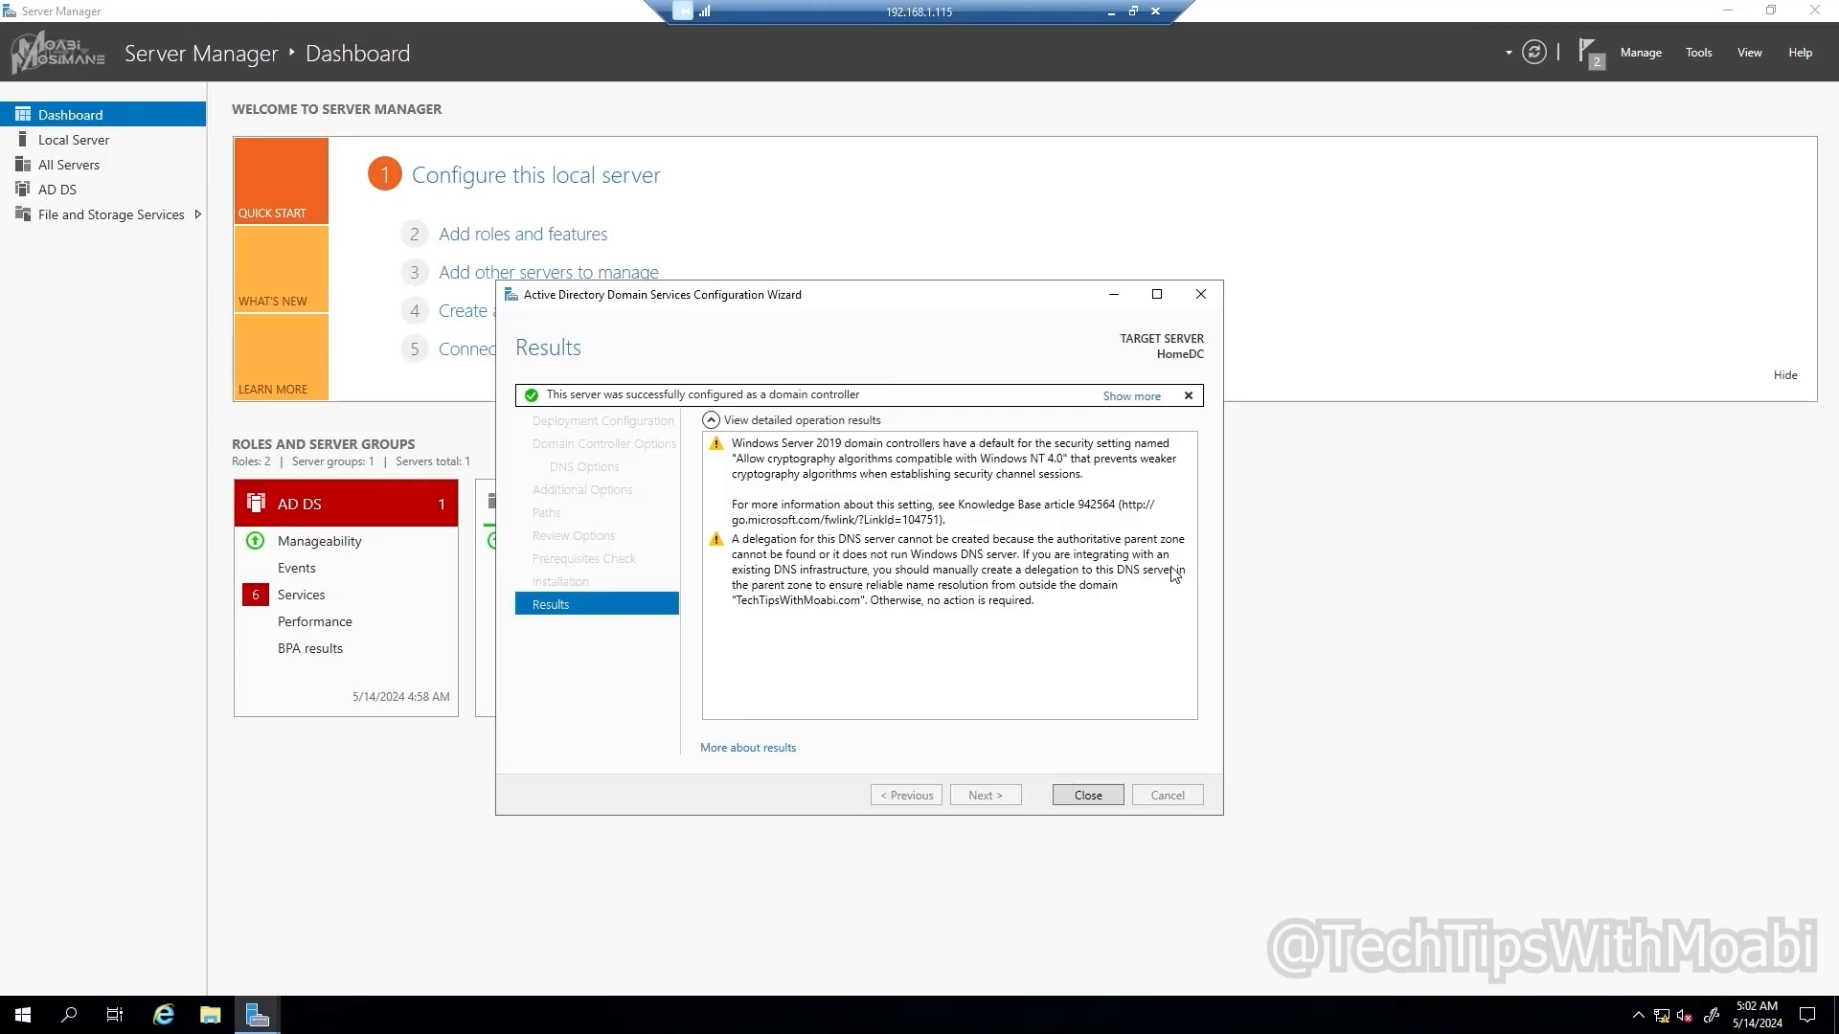
pyautogui.click(1088, 796)
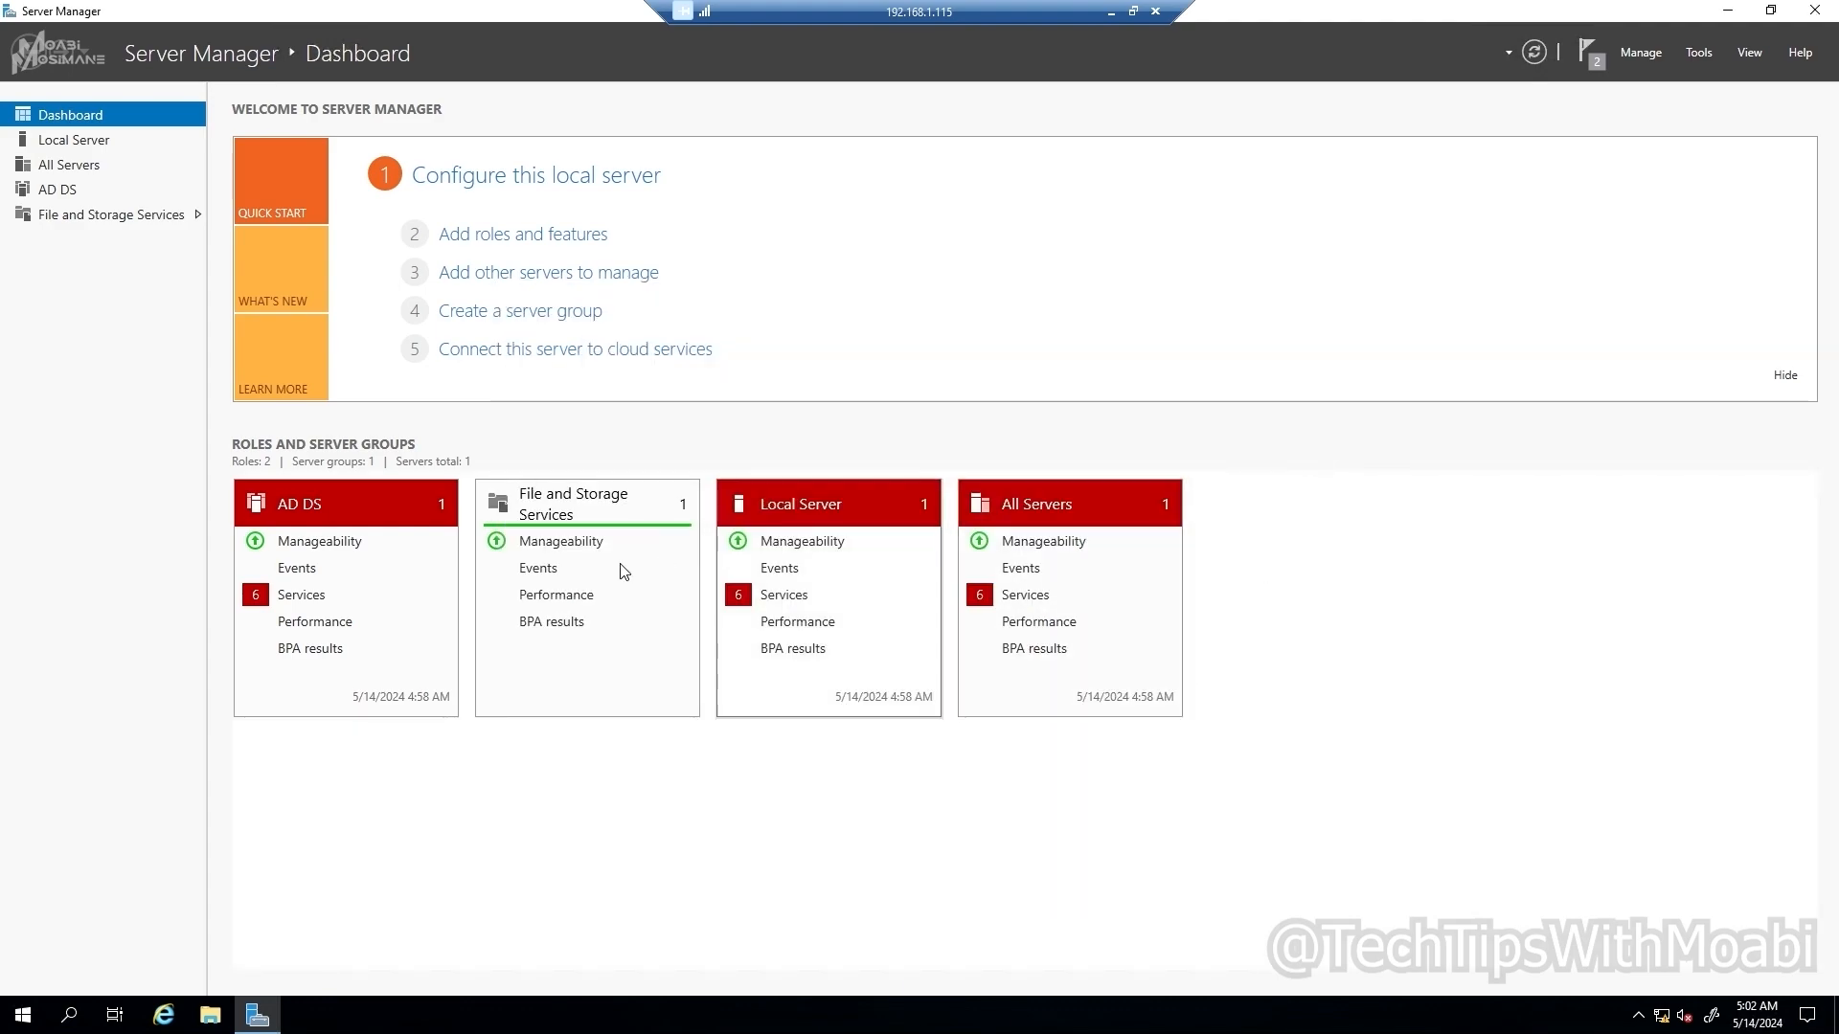
pyautogui.click(1590, 52)
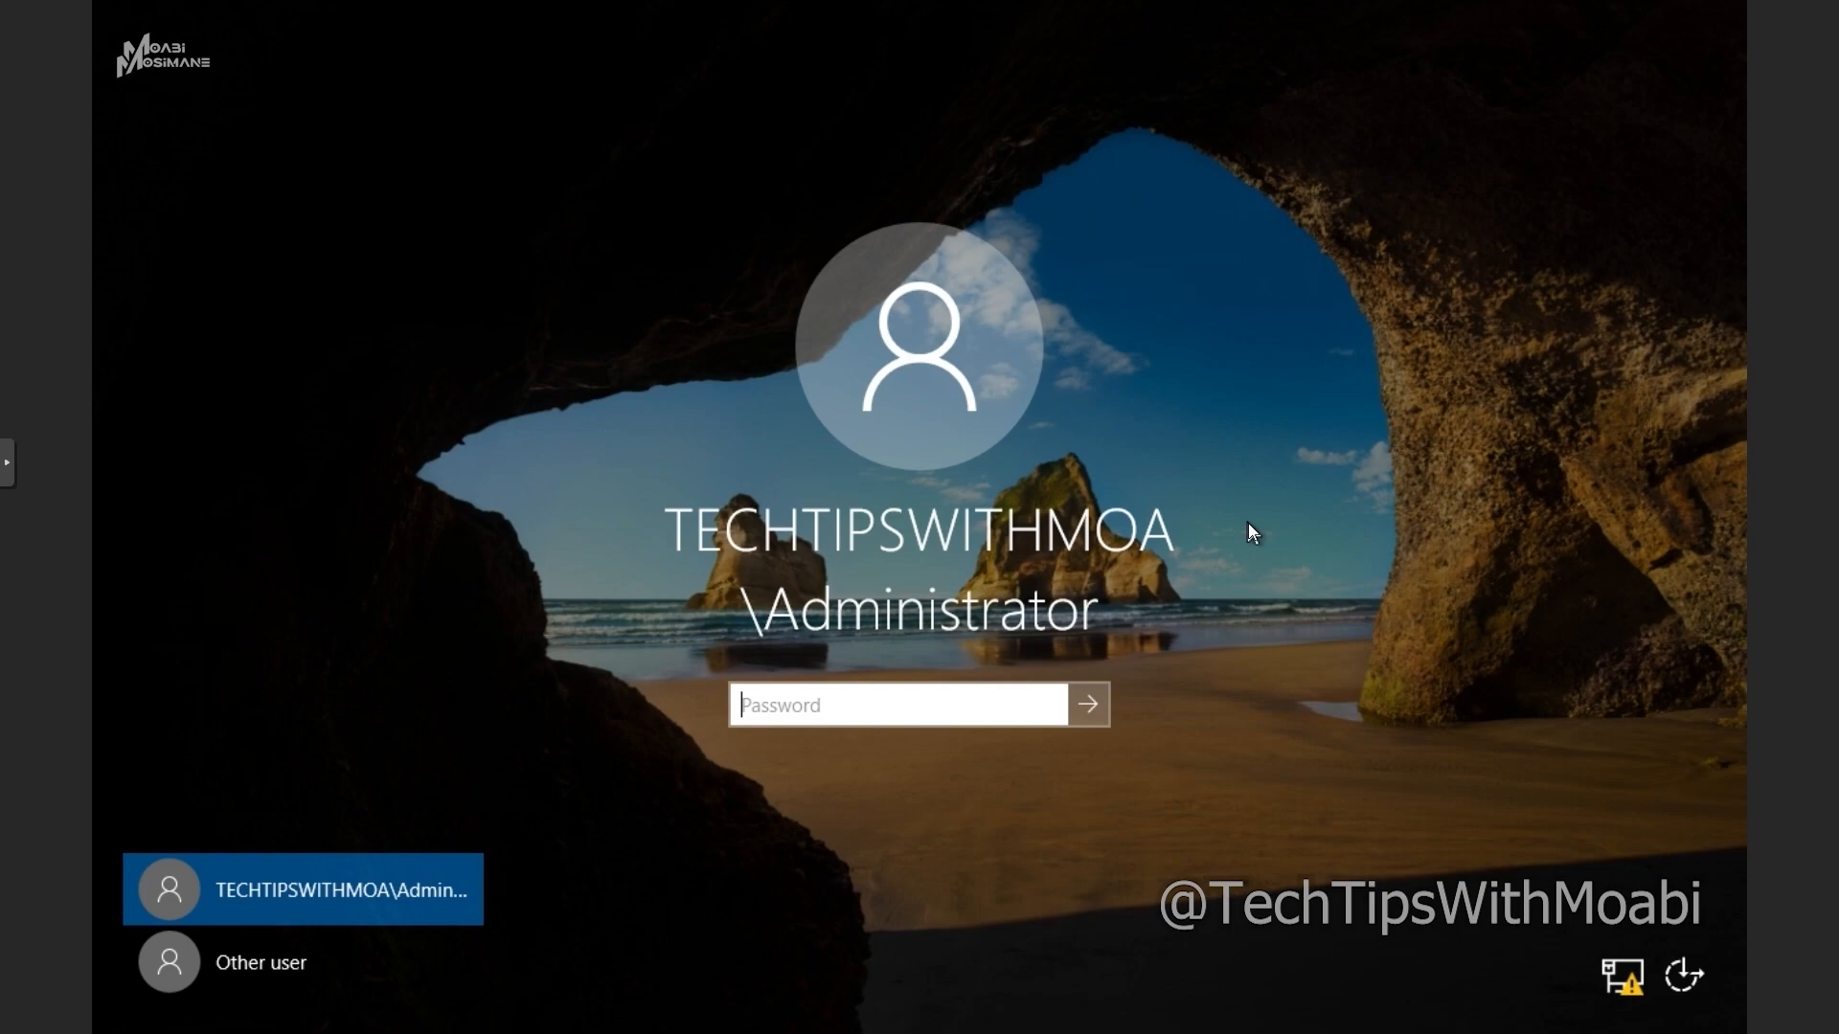
# Step: Sign in to HomeDC as the domain administrator with the account password after the restart
pyautogui.click(998, 718)
pyautogui.write('•')
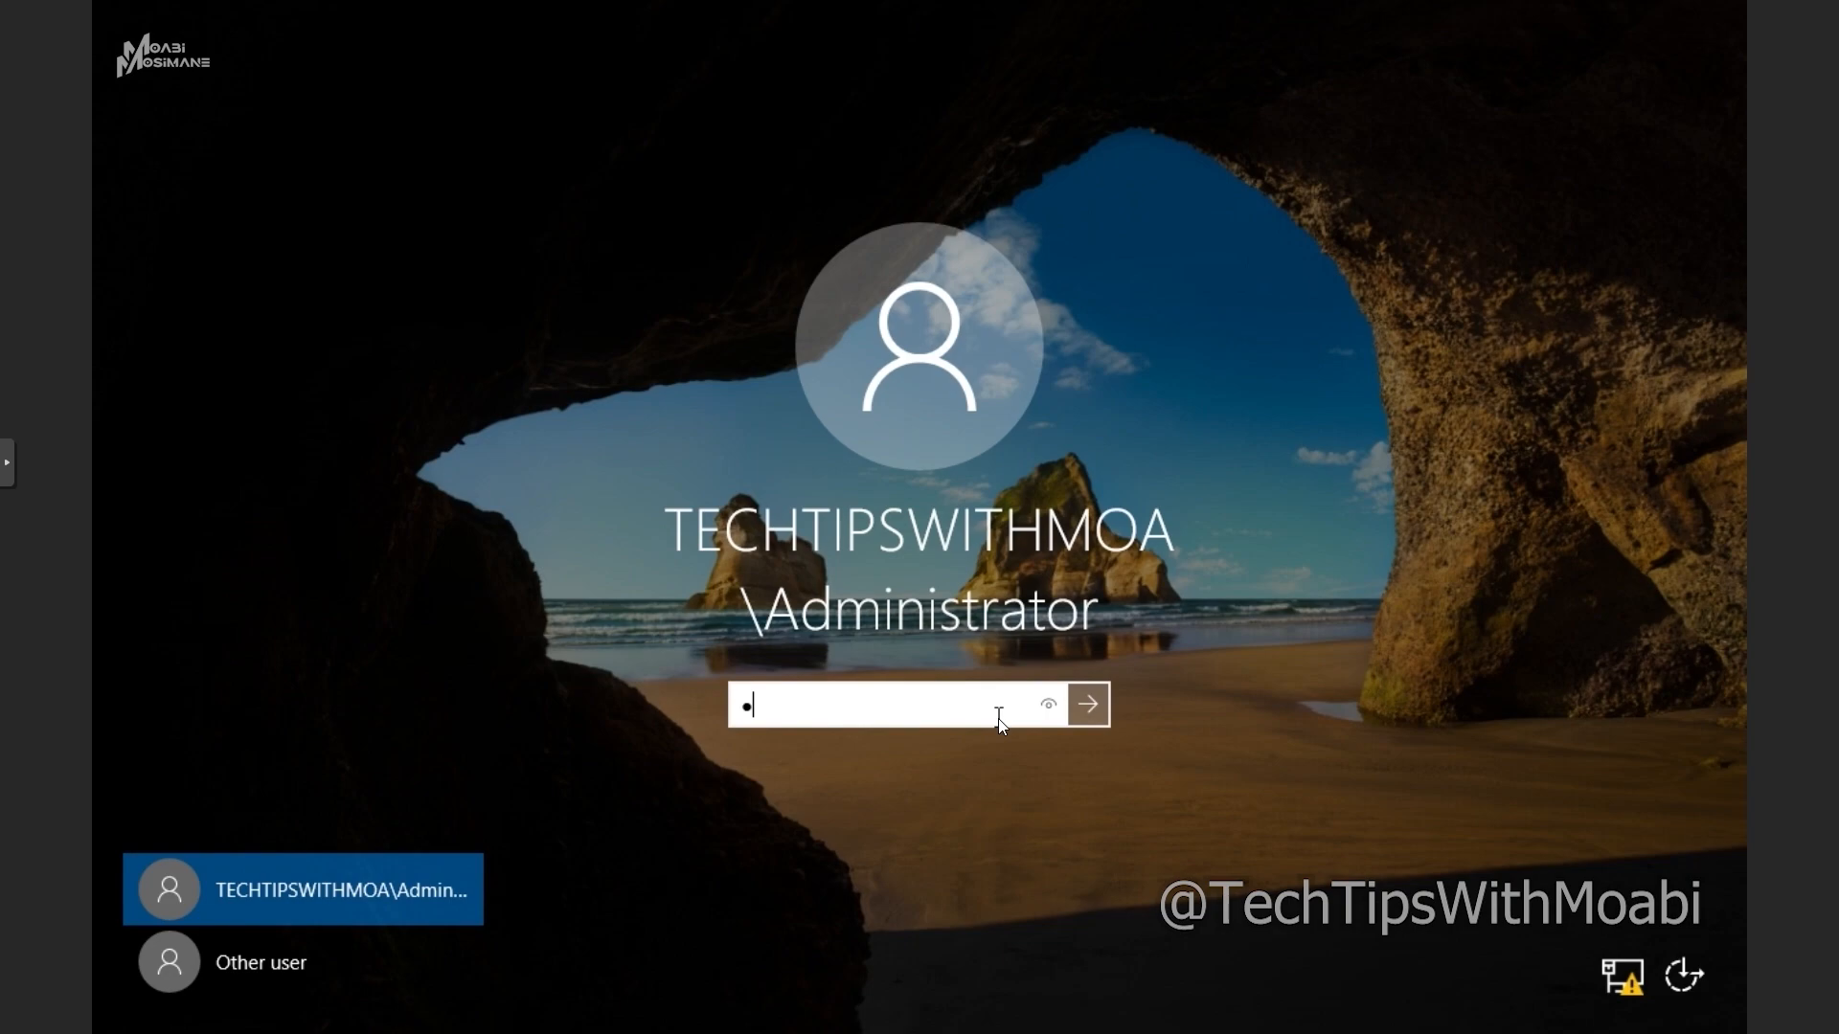
pyautogui.write('•••••••')
pyautogui.press('Return')
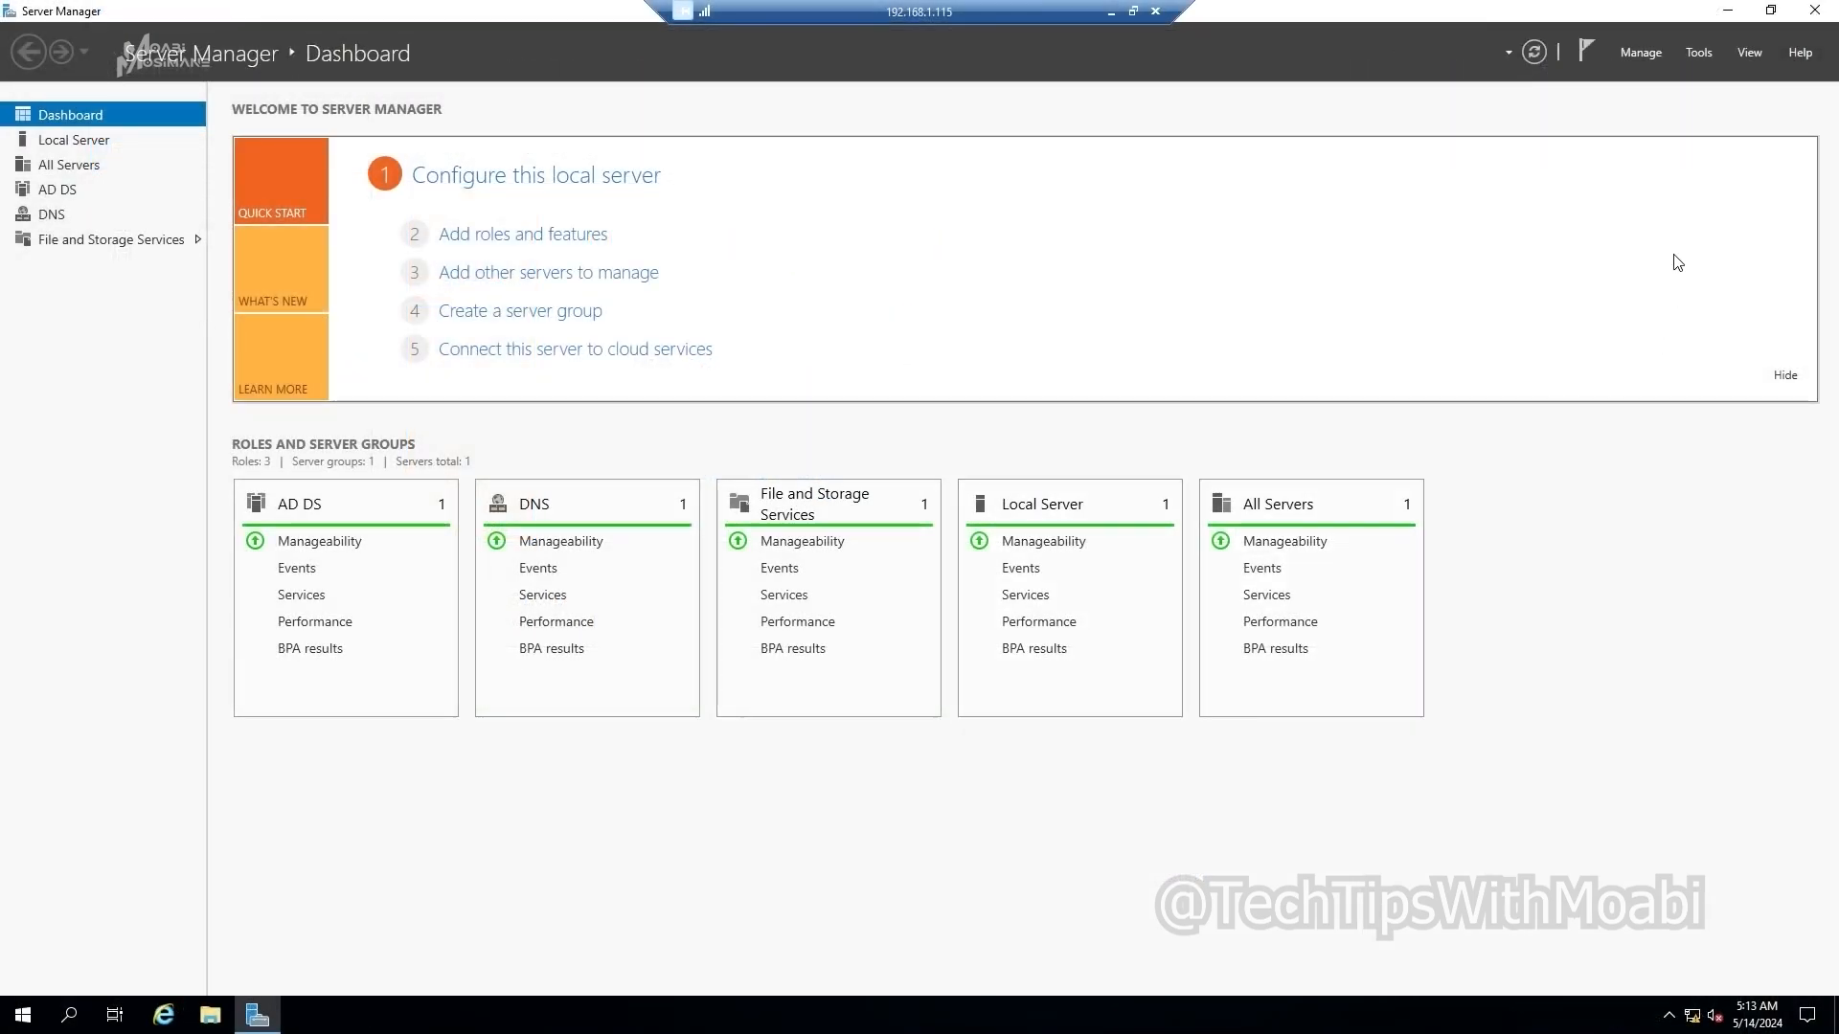
# Step: Open Server Manager's Tools menu listing ADUC, ADSI Edit, DNS and Group Policy Management
pyautogui.click(1699, 55)
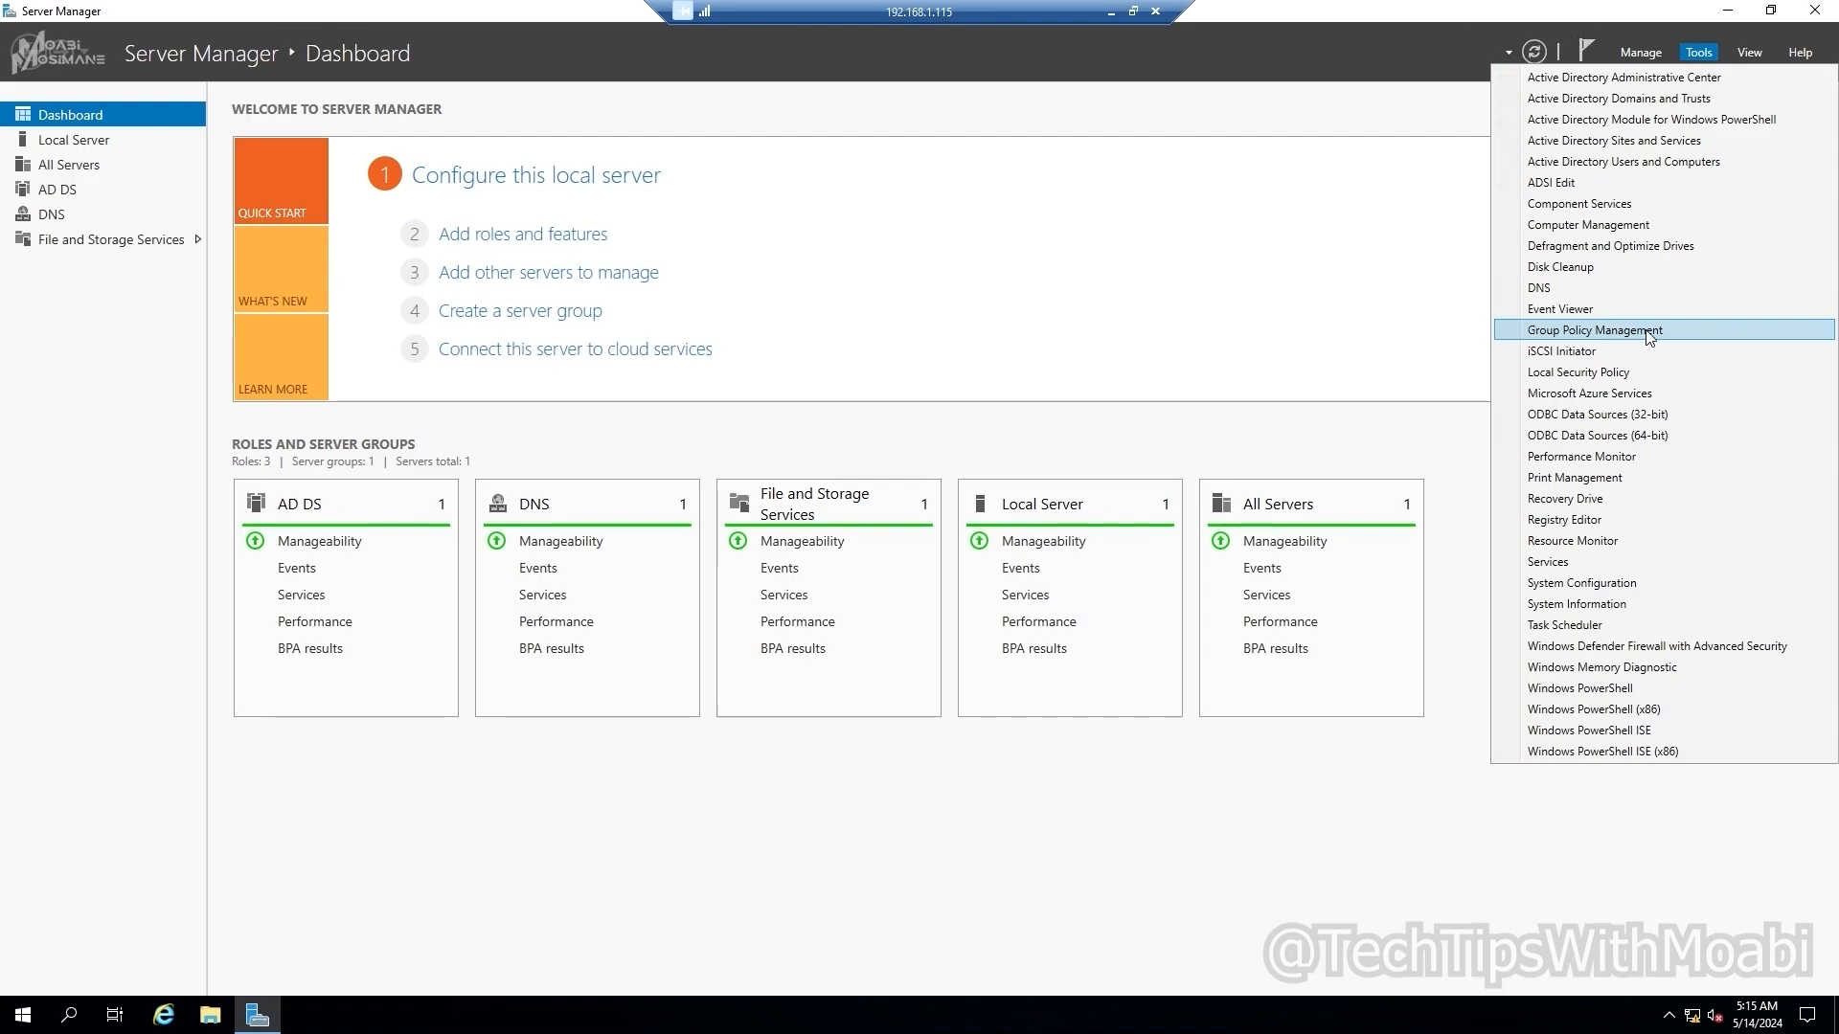
# Step: Open Active Directory Users and Computers and view the TechTipsWithMoabi.com Users container
pyautogui.click(1669, 162)
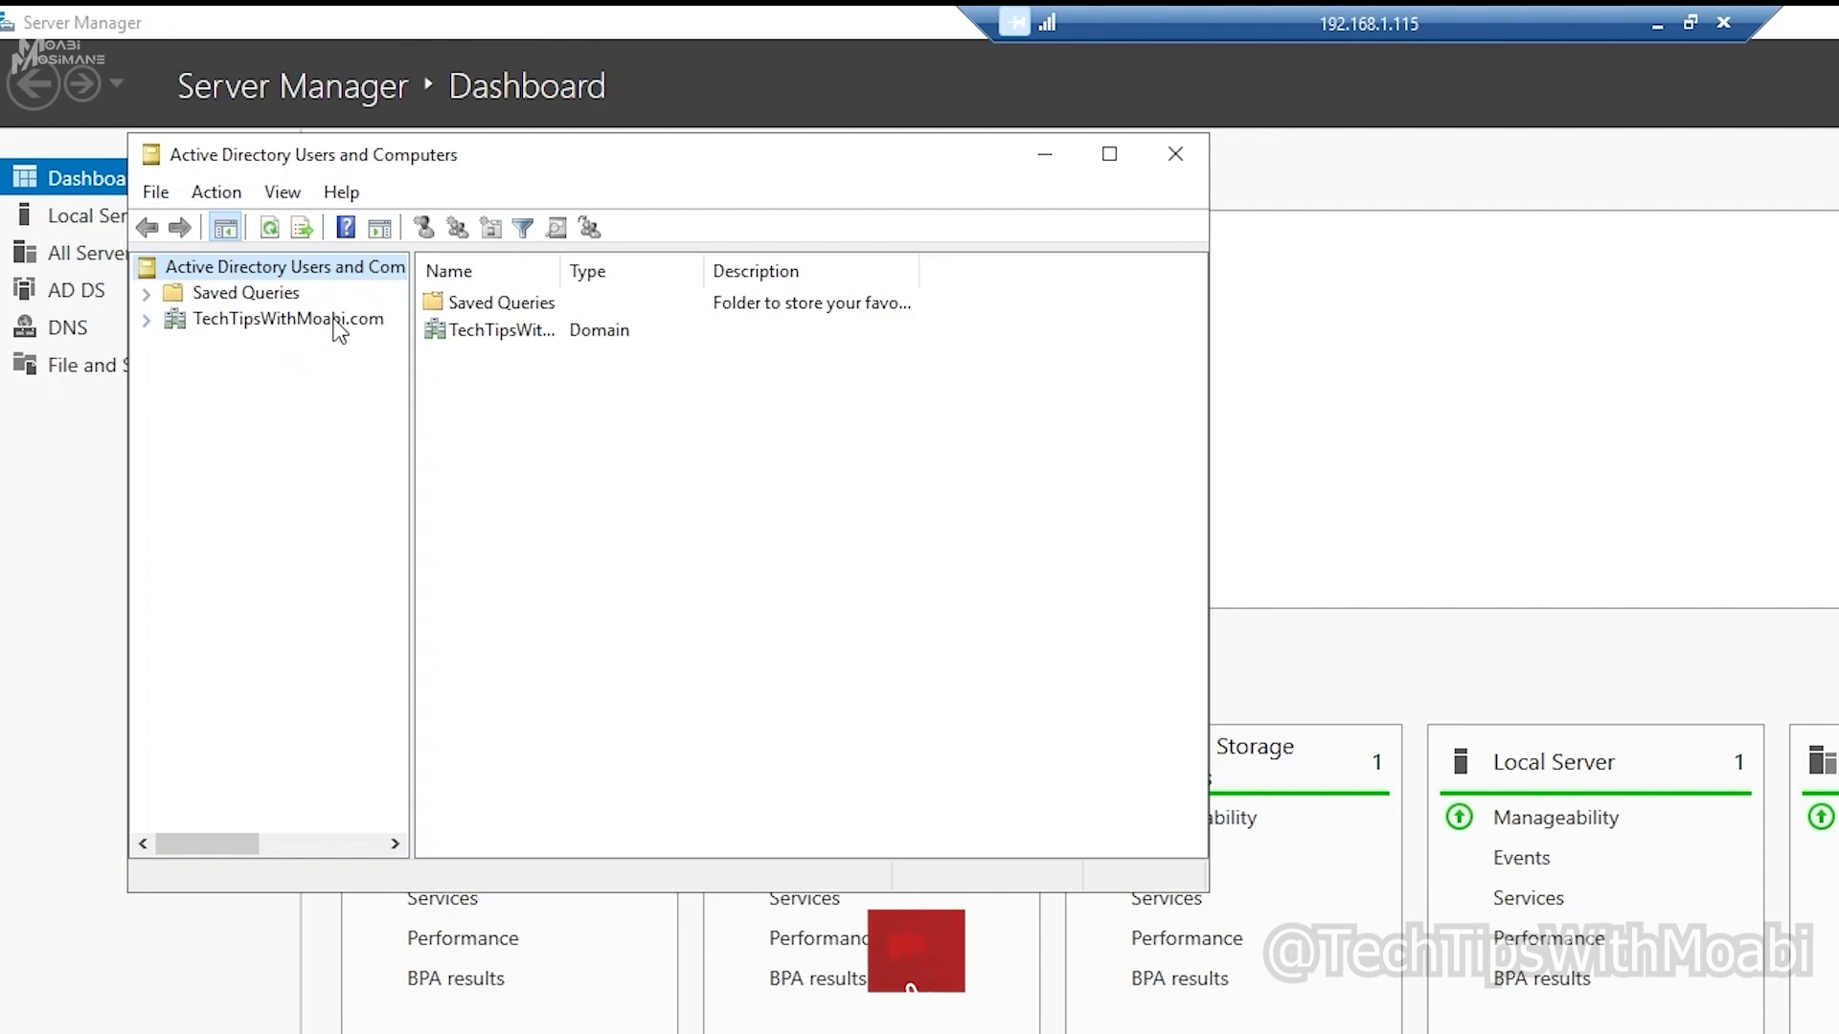
pyautogui.click(149, 319)
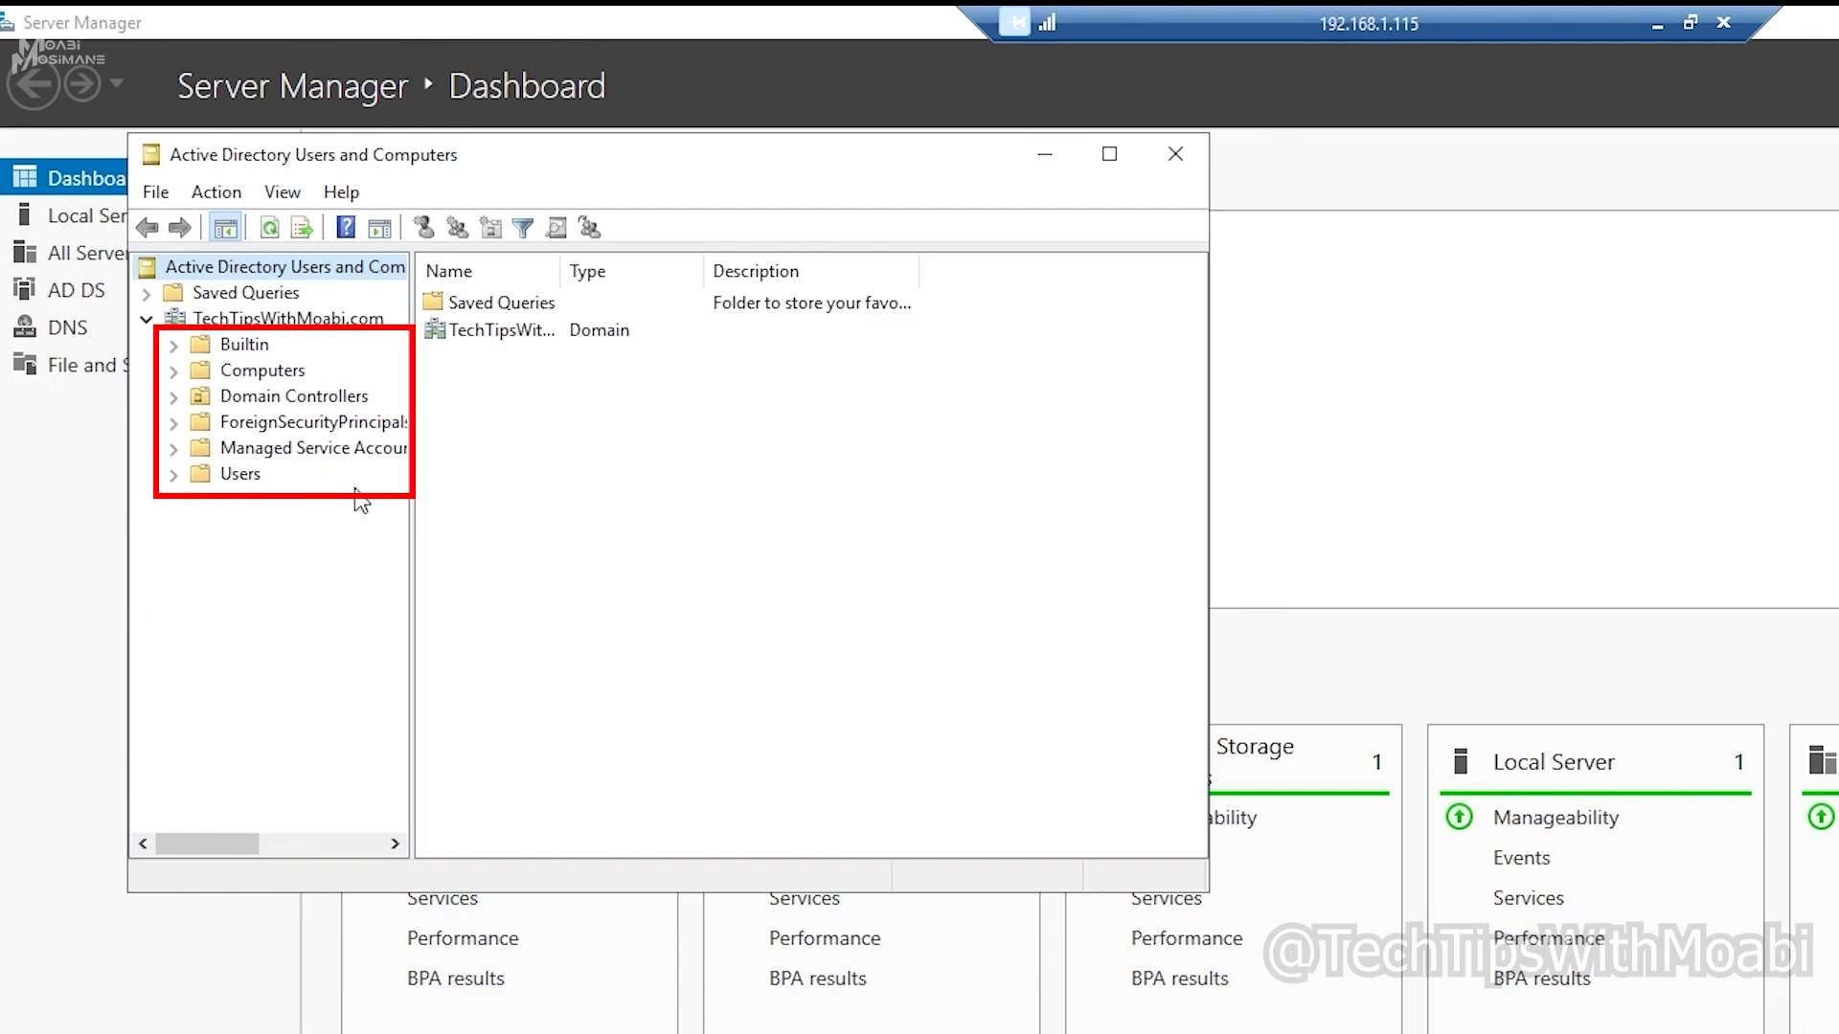
pyautogui.click(237, 476)
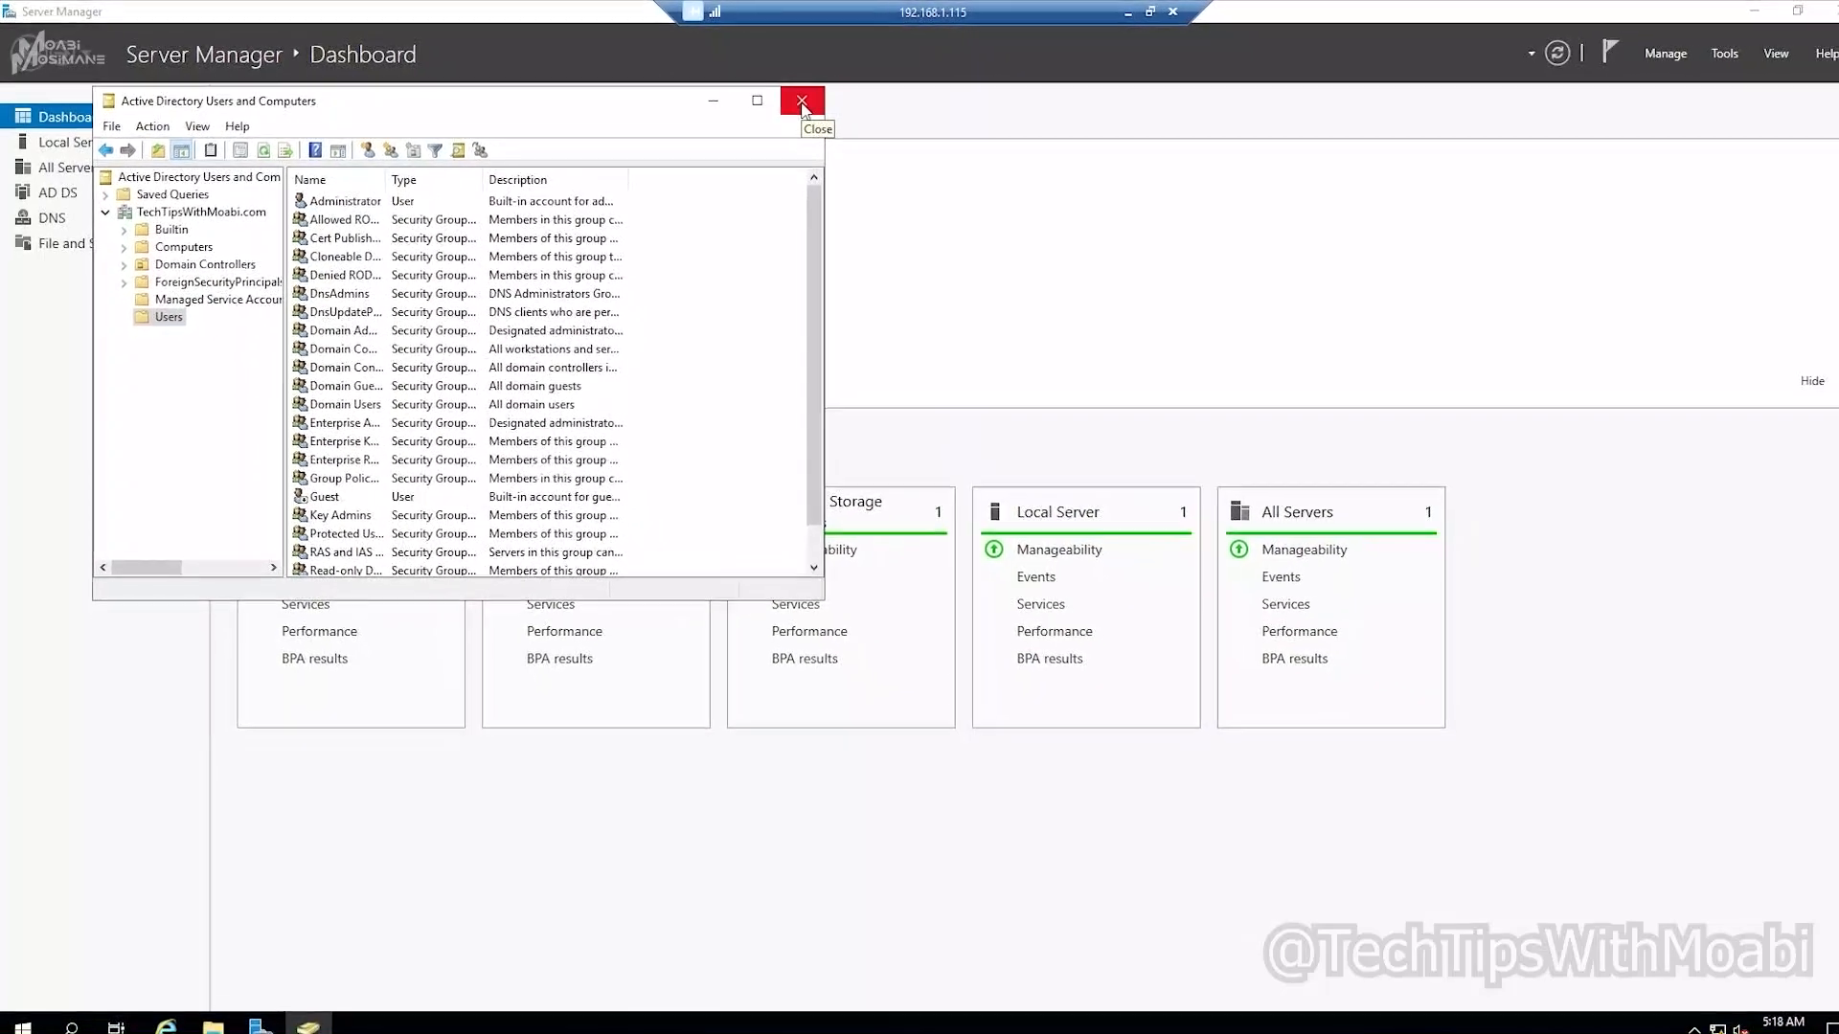
# Step: Close Active Directory Users and Computers and launch Group Policy Management
pyautogui.click(790, 102)
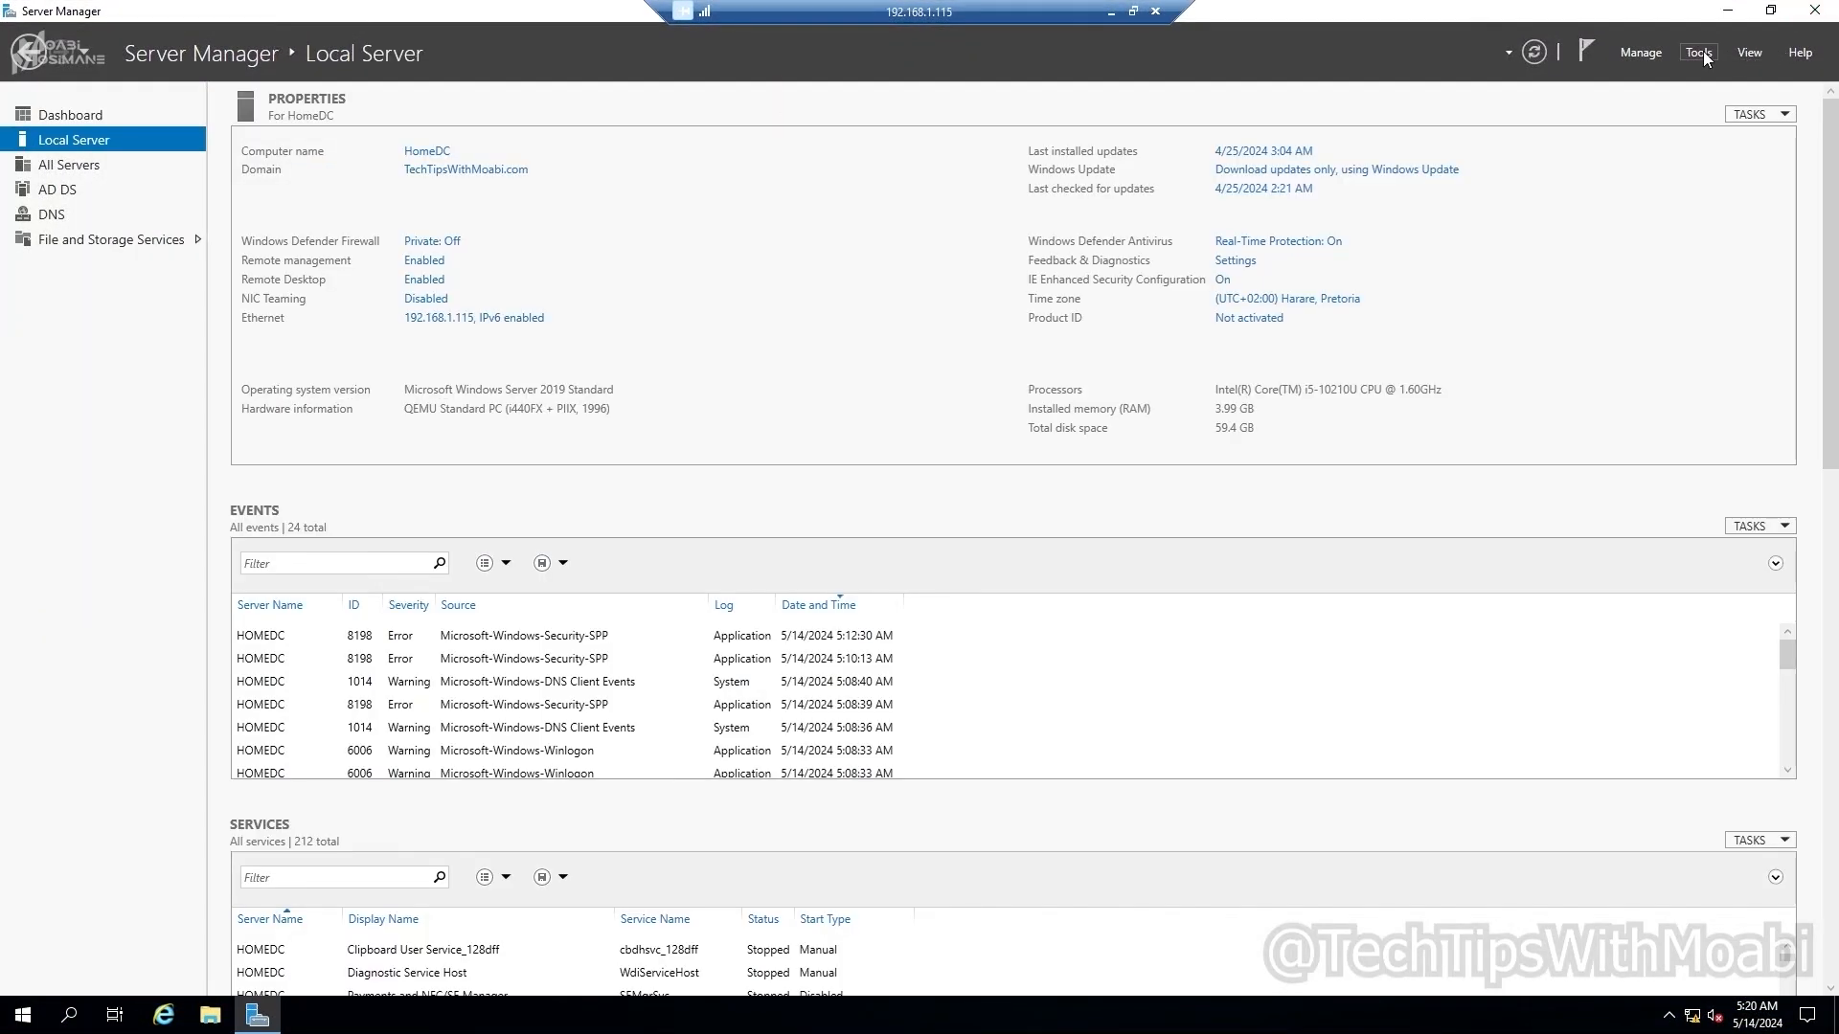
pyautogui.click(1701, 52)
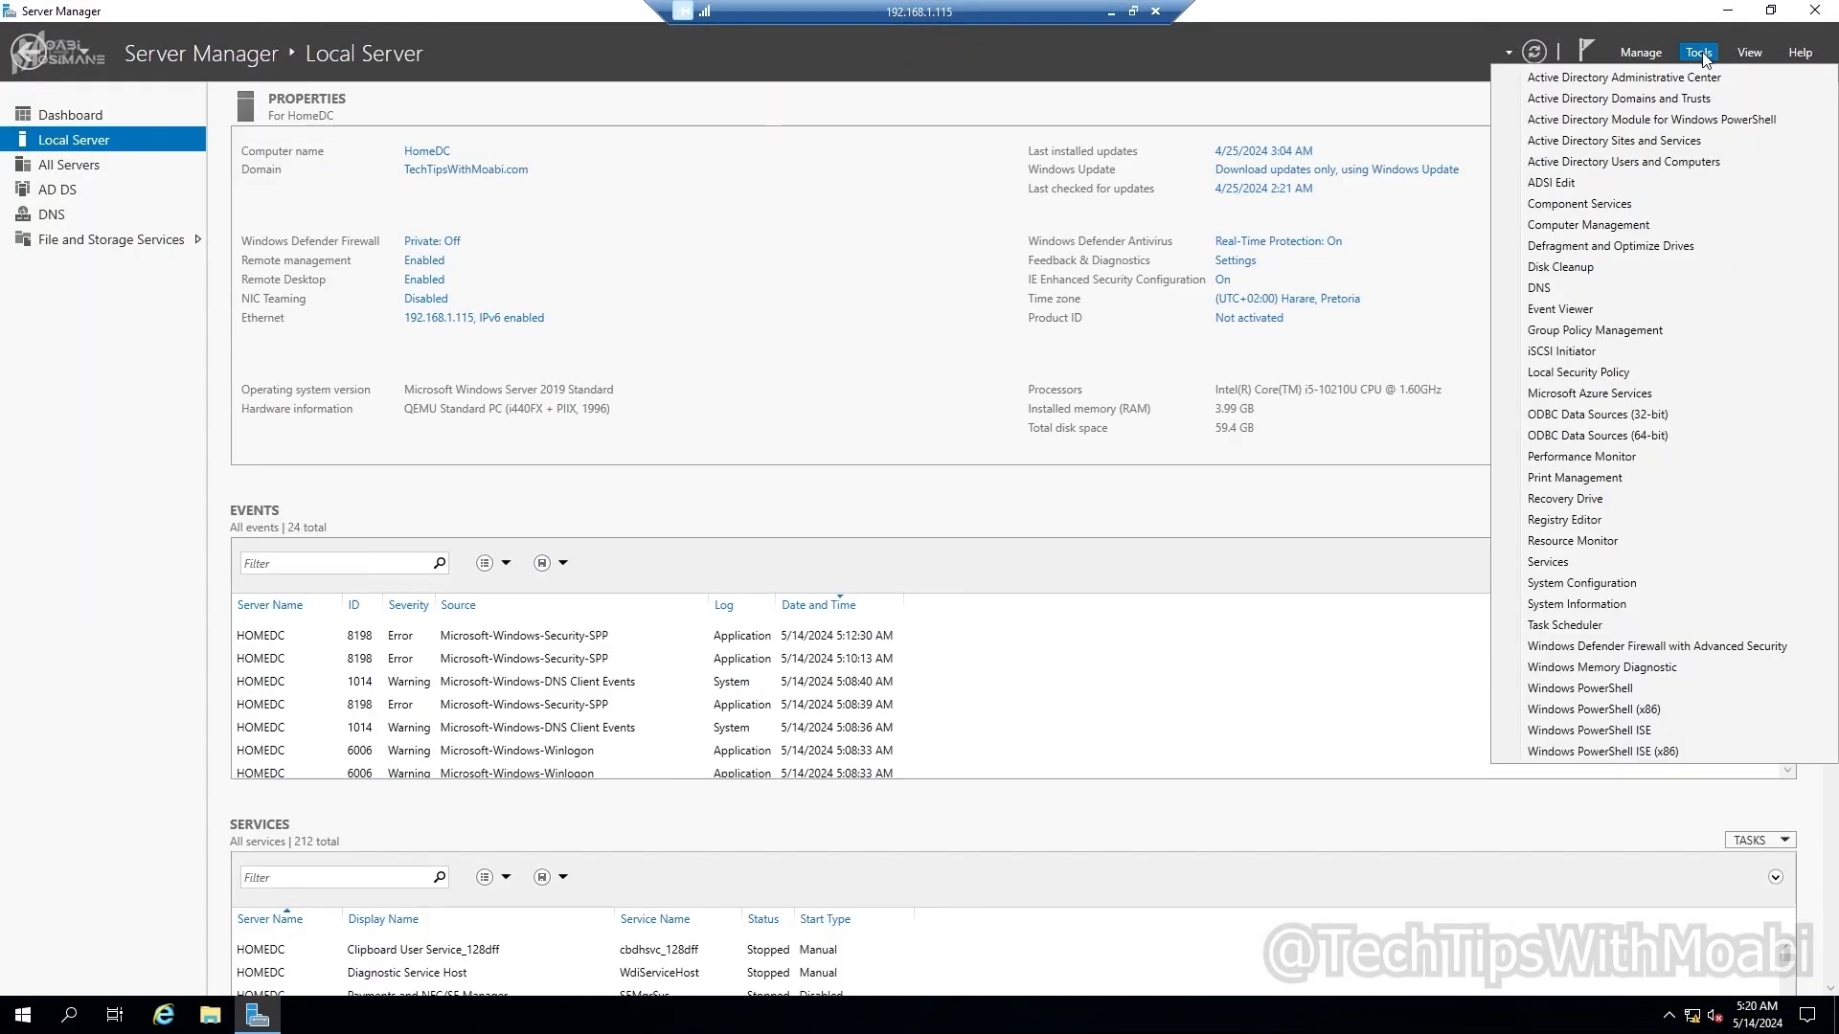
pyautogui.click(1630, 335)
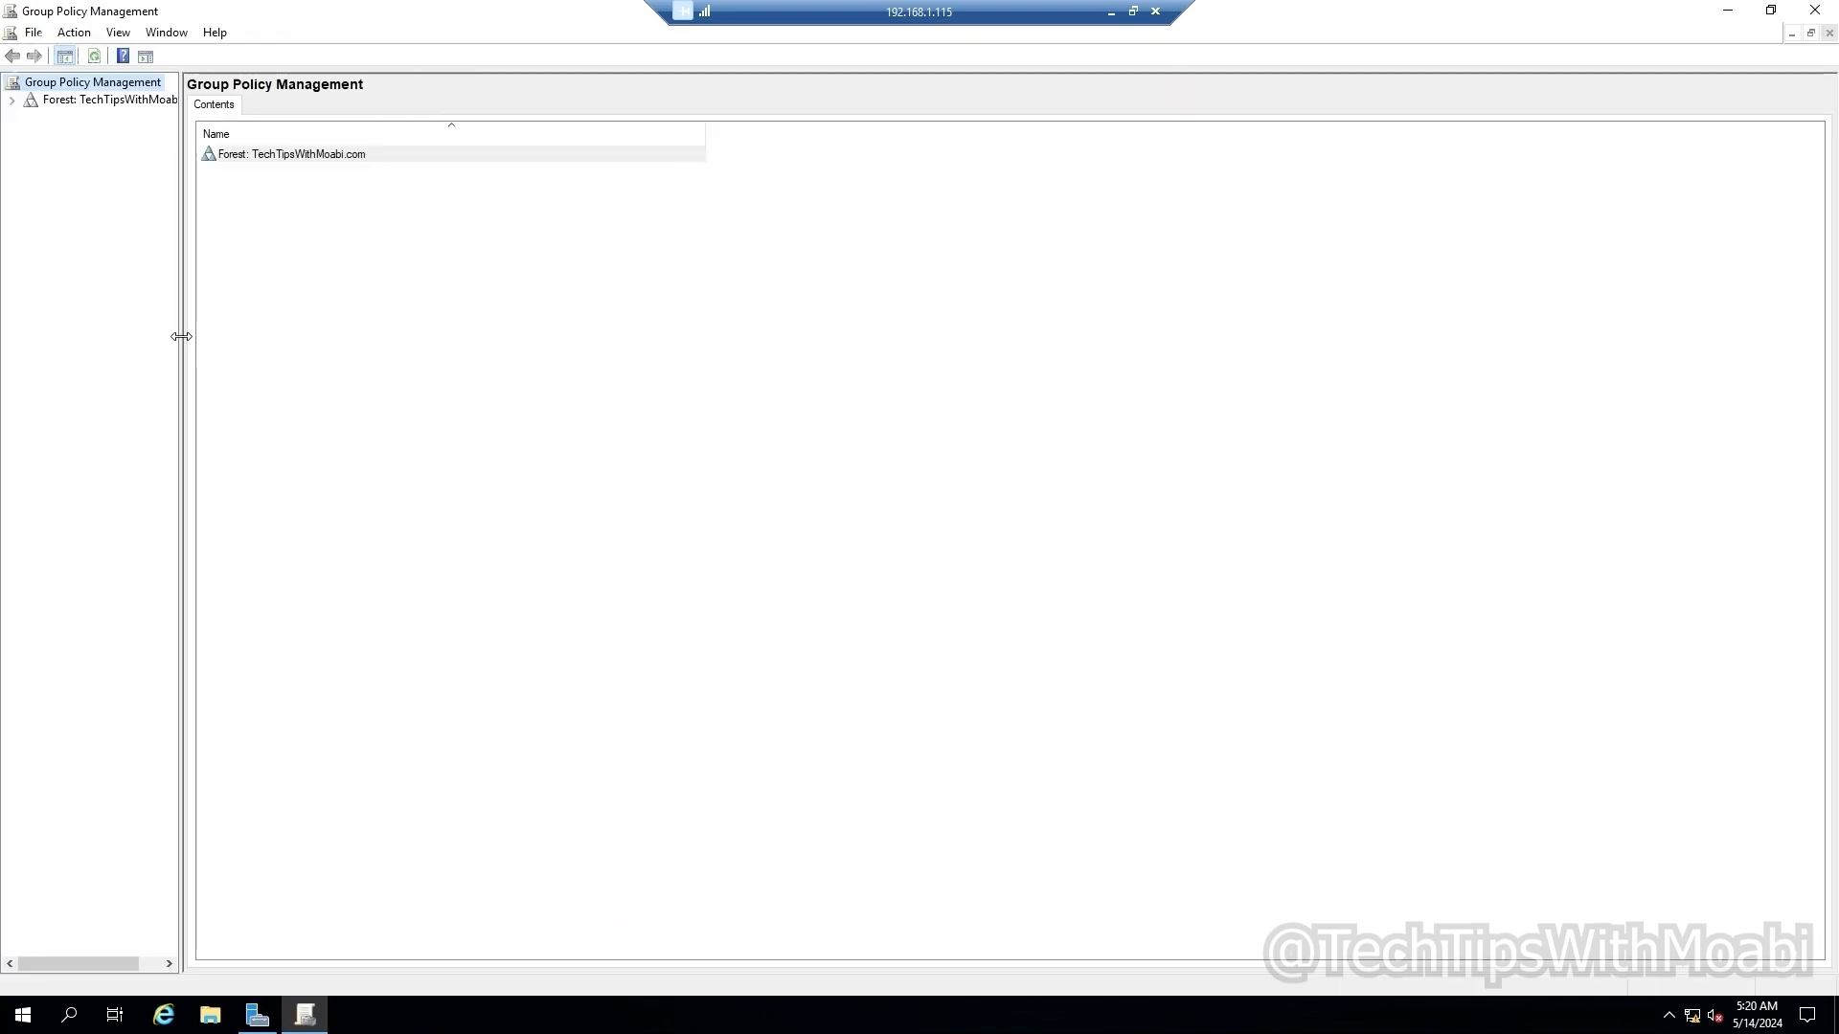
# Step: Expand the forest and Domains to show TechTipsWithMoabi.com's status with HomeDC as baseline controller
pyautogui.moveTo(181, 336); pyautogui.dragTo(271, 336)
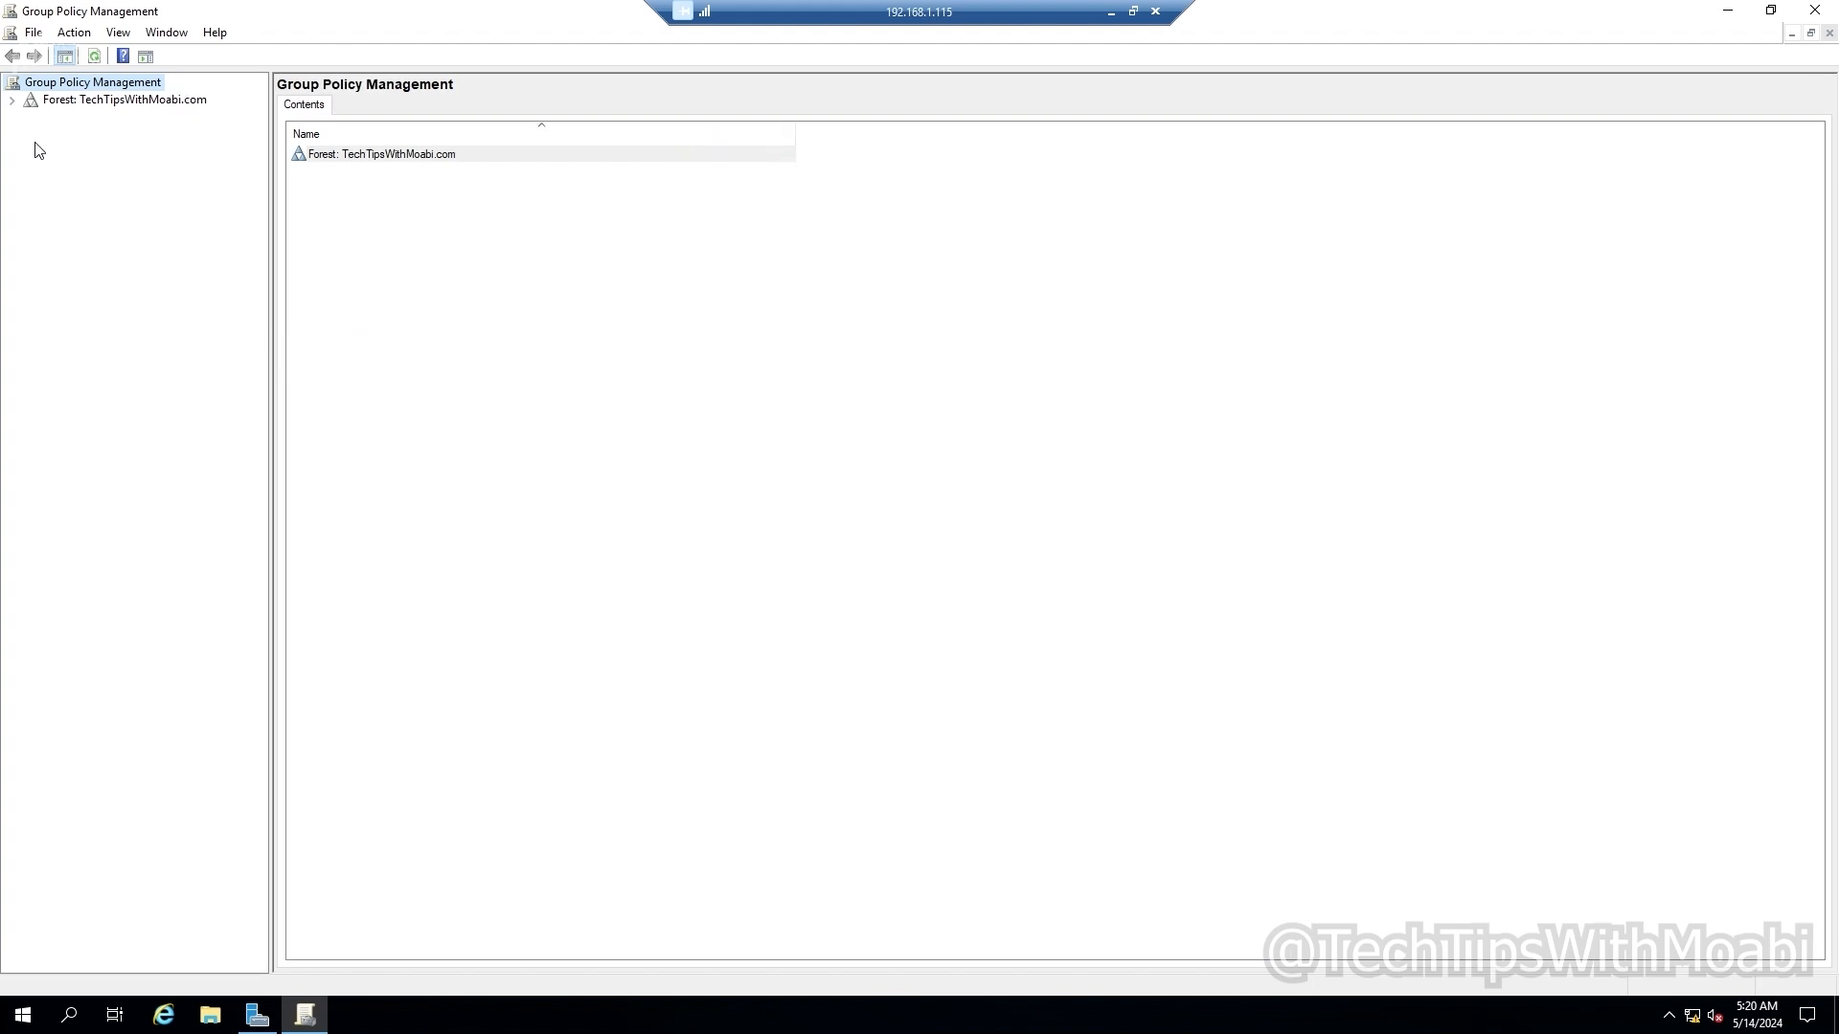
pyautogui.click(12, 100)
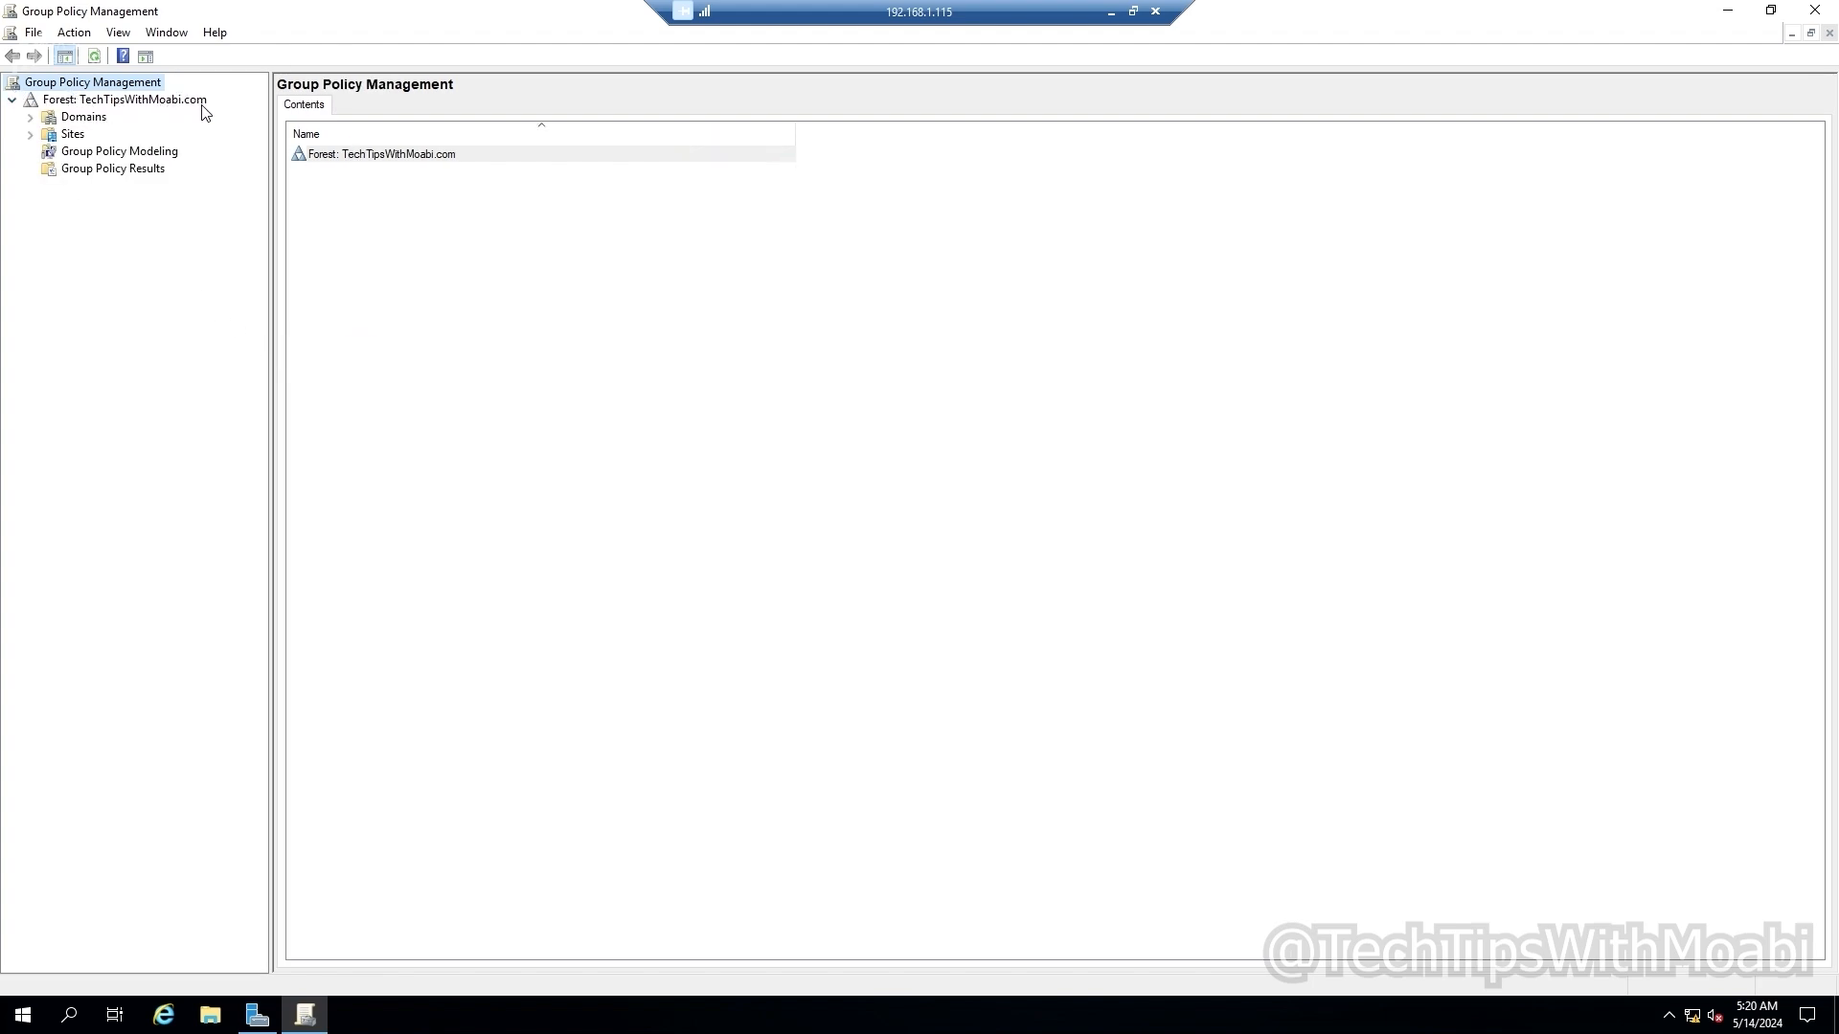
pyautogui.click(30, 117)
pyautogui.click(51, 134)
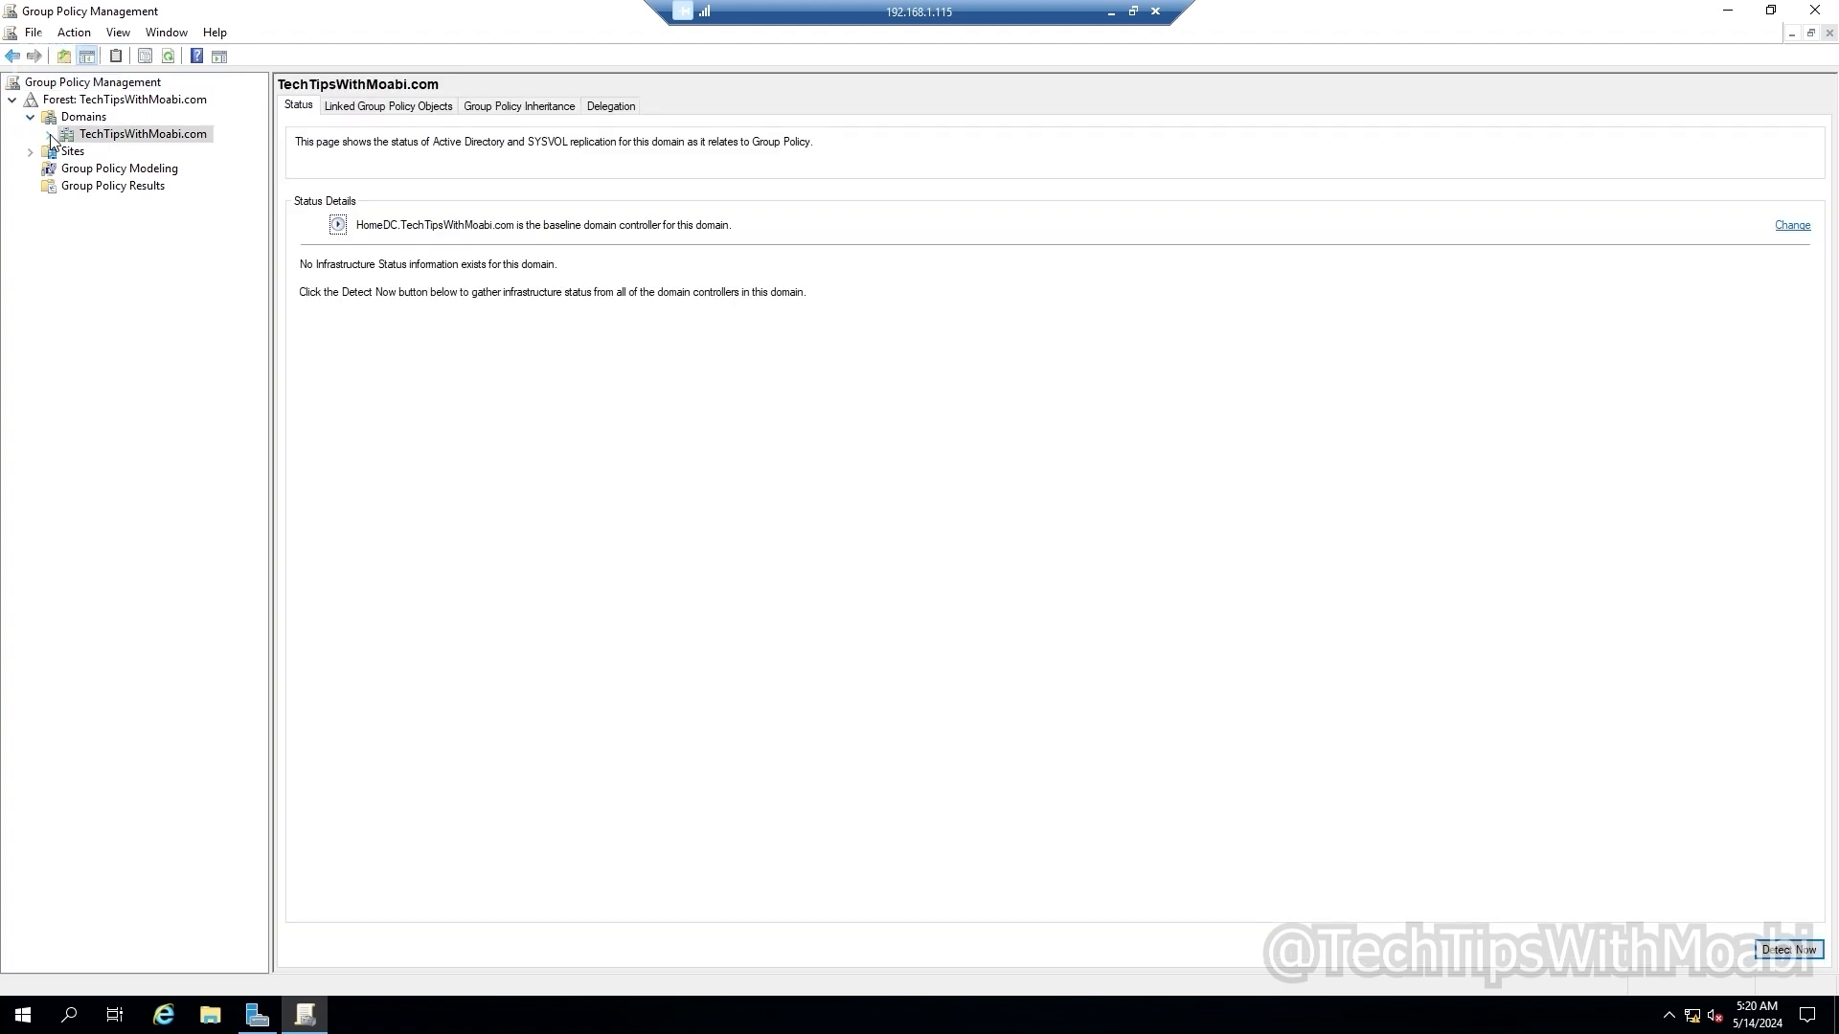
# Step: Show the Default Domain Policy's scope: linked to TechTipsWithMoabi.com, applying to Authenticated Users
pyautogui.click(50, 135)
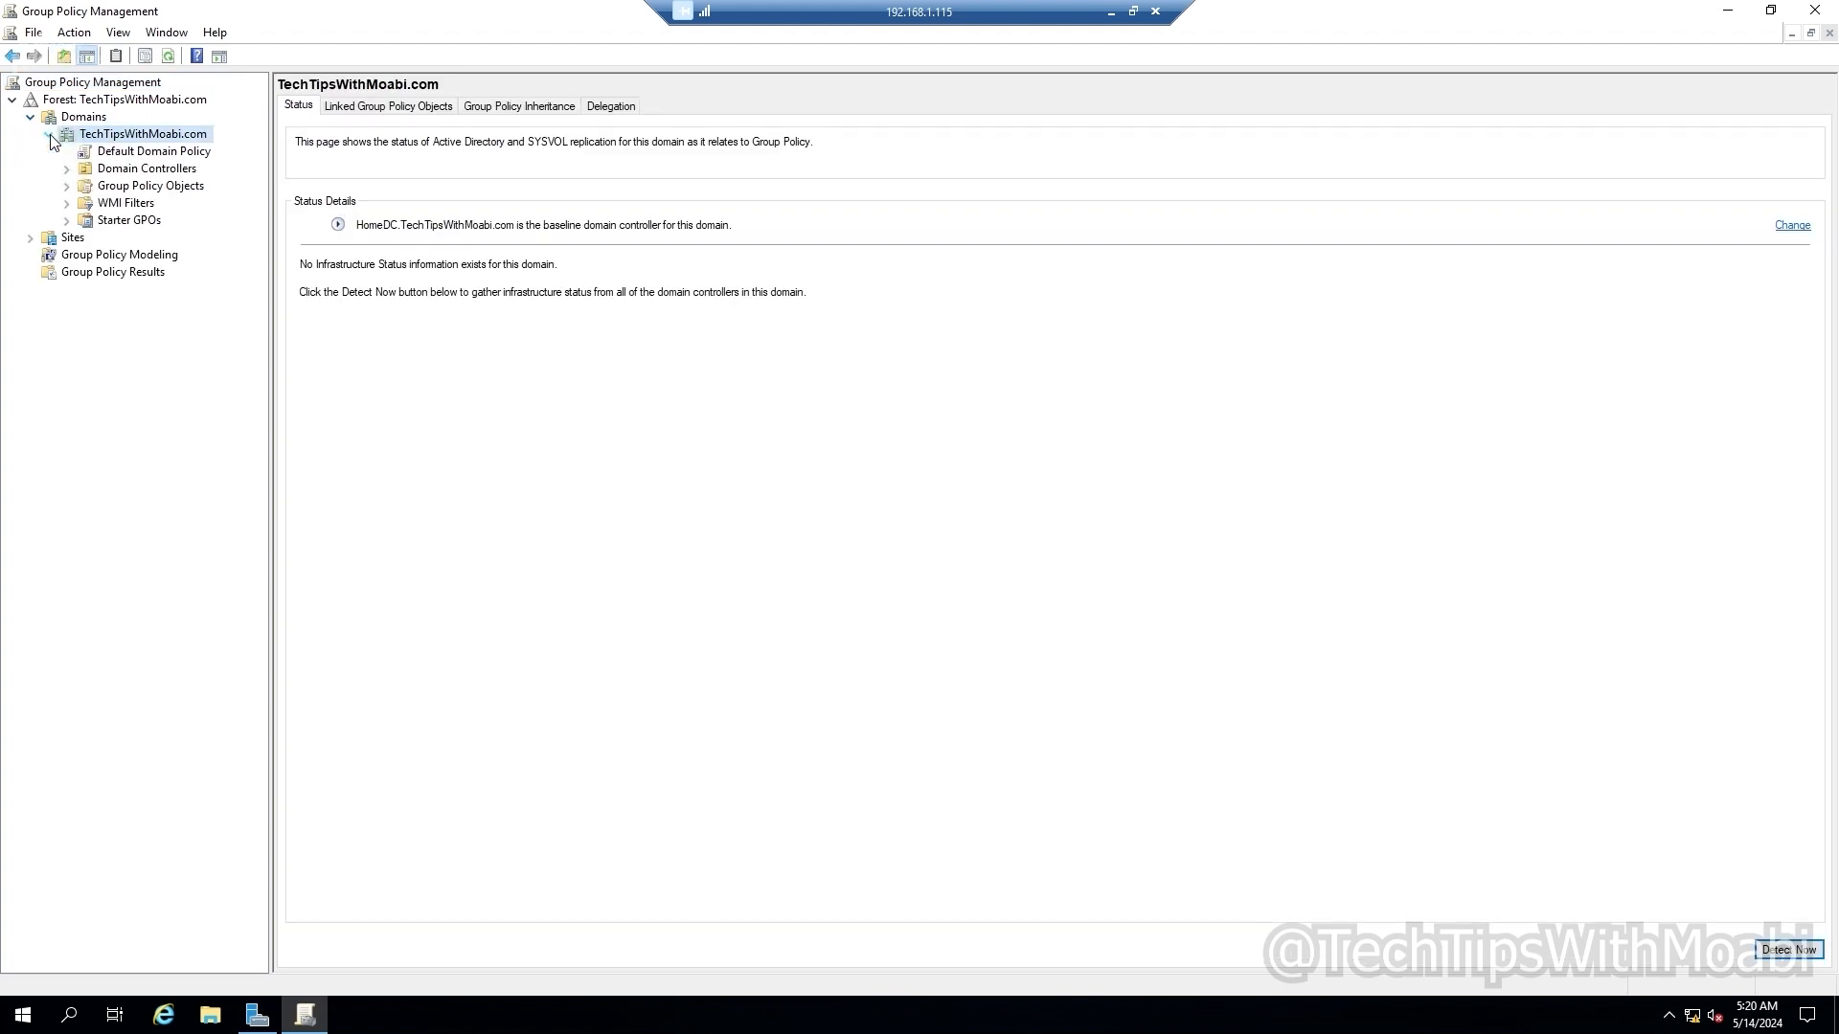
pyautogui.click(105, 154)
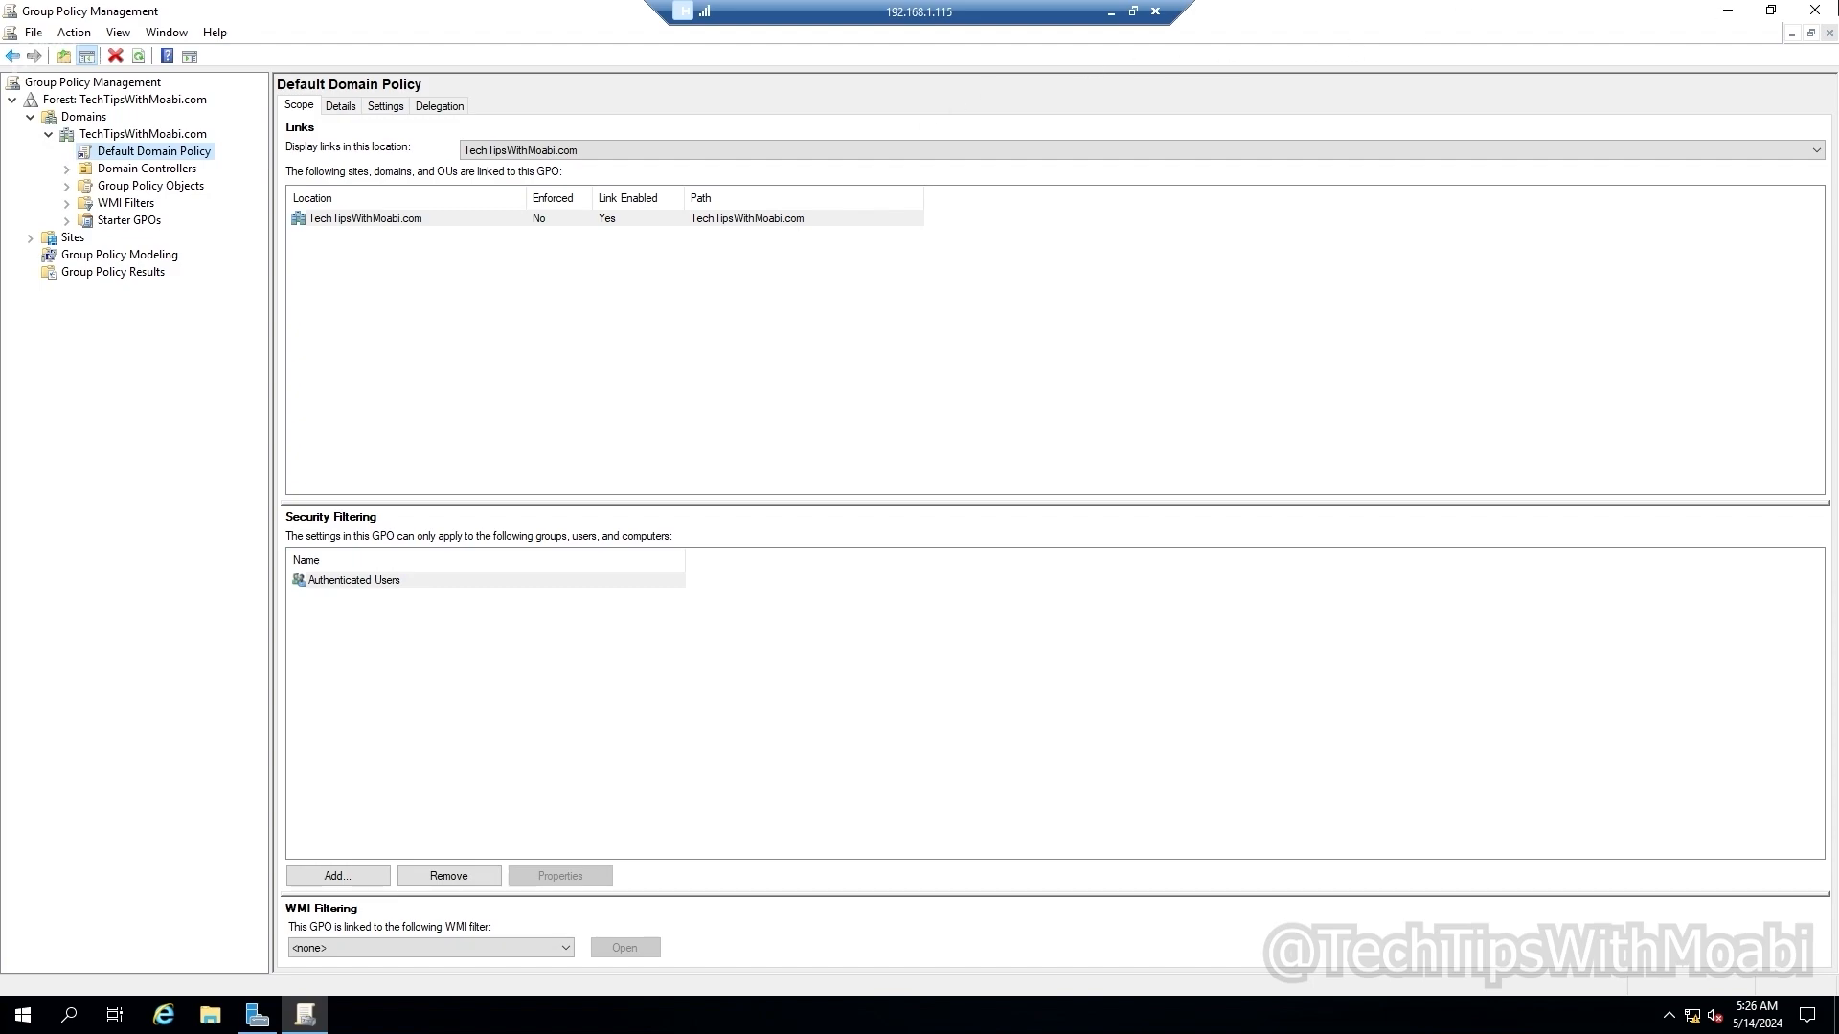
# Step: Close Group Policy Management and return to Server Manager's Dashboard with AD DS and DNS tiles
pyautogui.click(1824, 11)
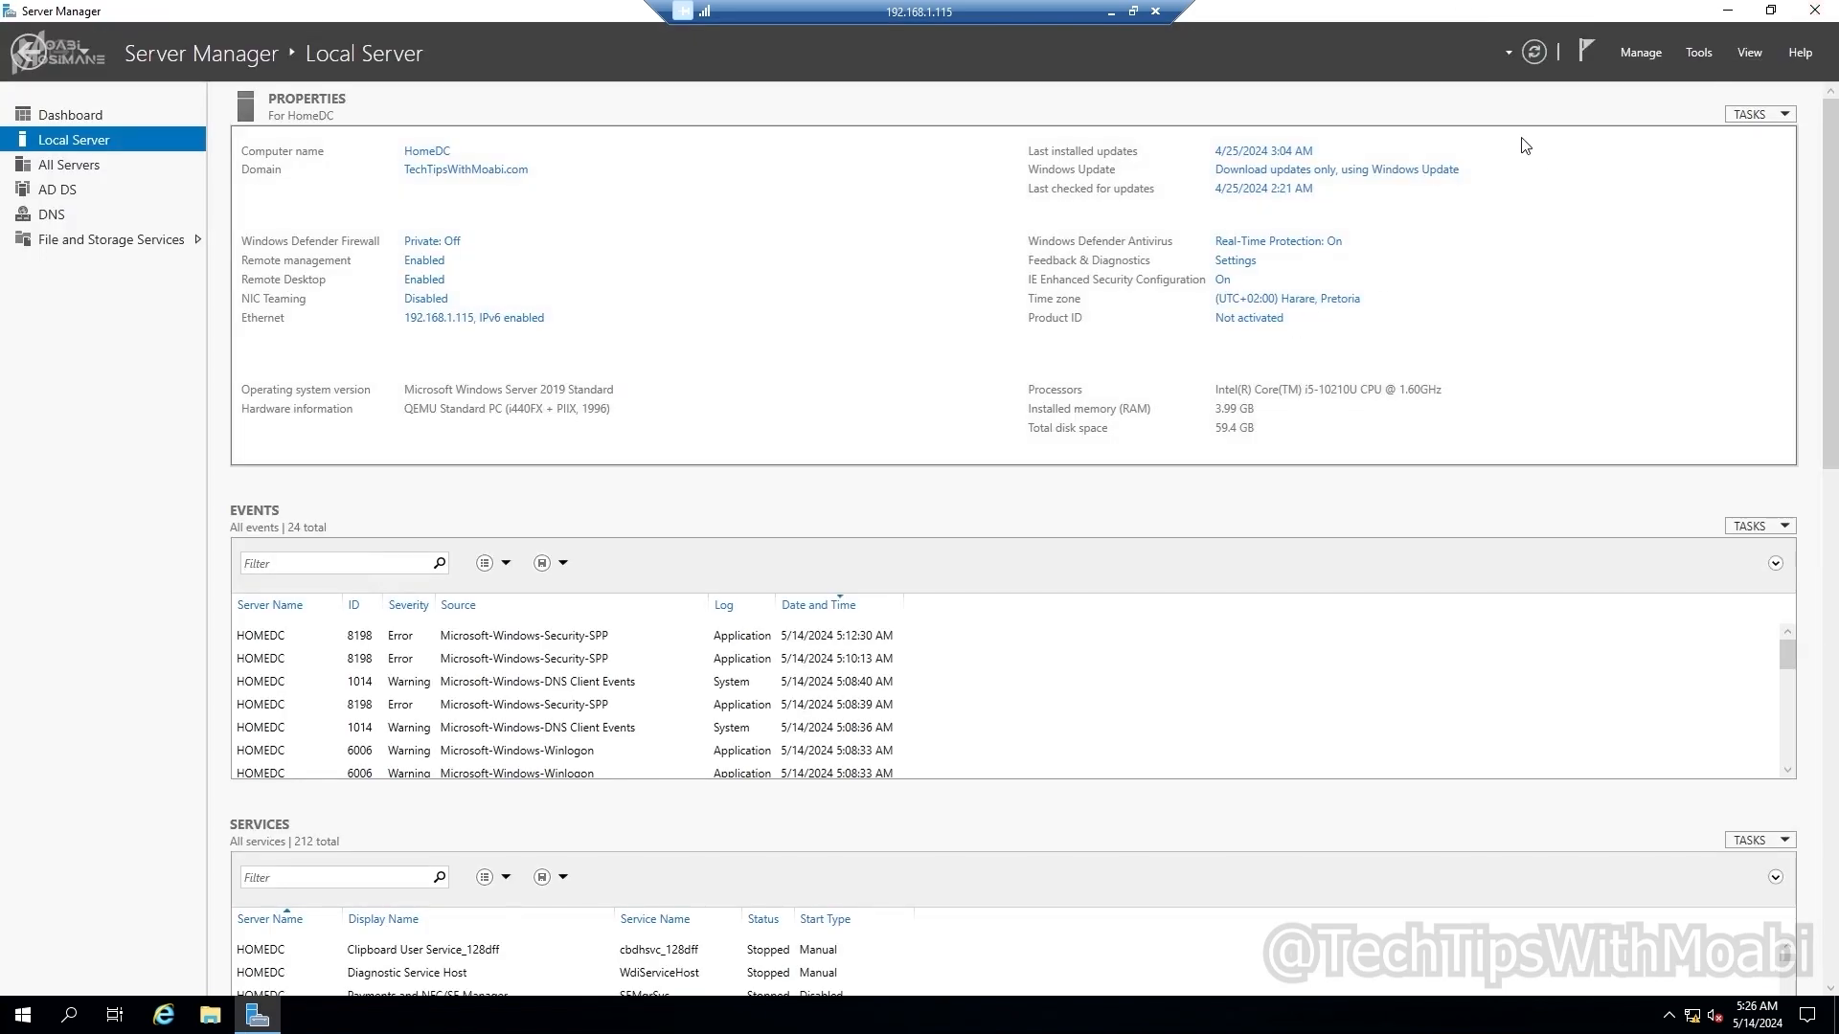
pyautogui.click(114, 121)
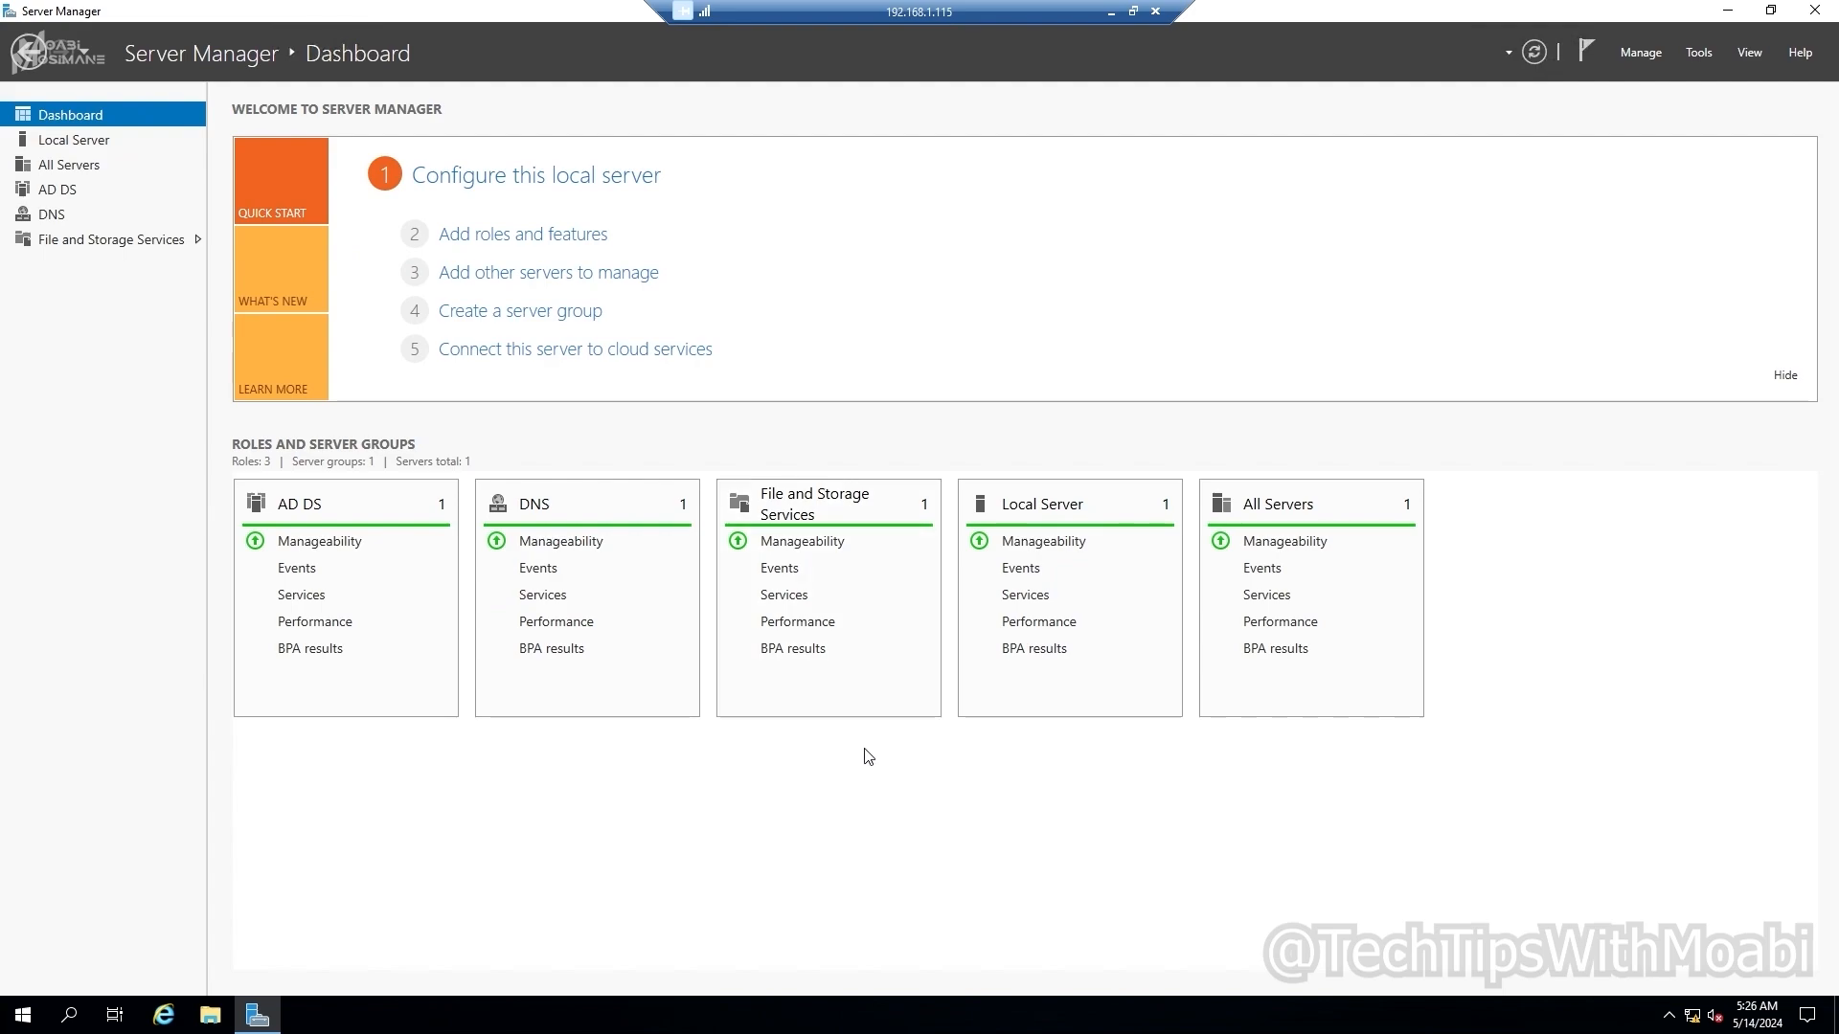